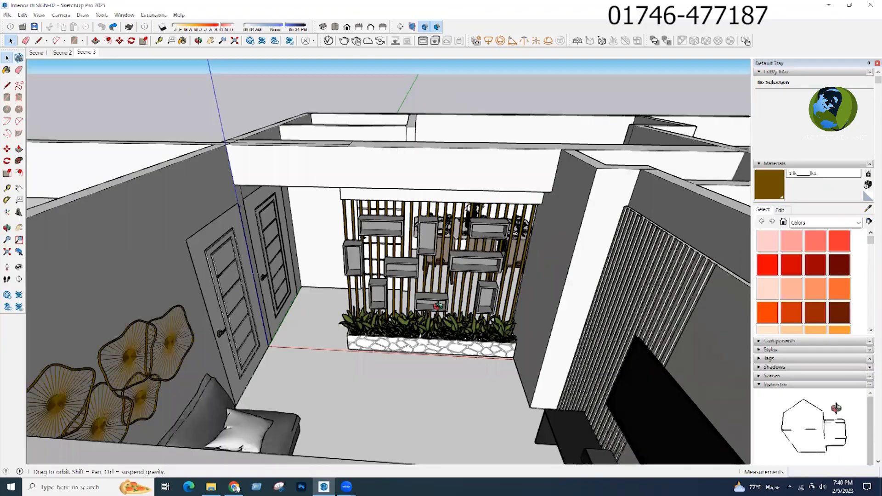
# - Examine the living room's entrance doors, slatted partition and surrounding walls from several angles
pyautogui.scroll(2, 394, 290)
pyautogui.scroll(-2, 422, 348)
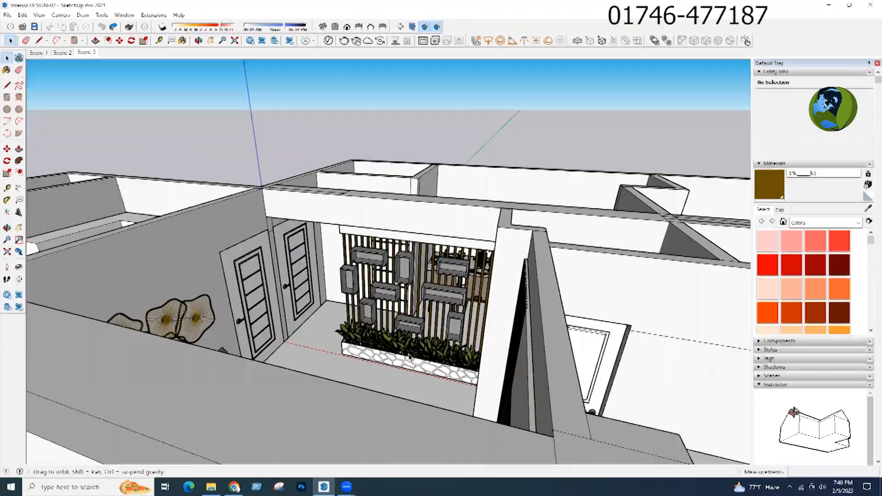
pyautogui.scroll(5, 409, 357)
pyautogui.scroll(1, 340, 340)
pyautogui.scroll(-3, 339, 340)
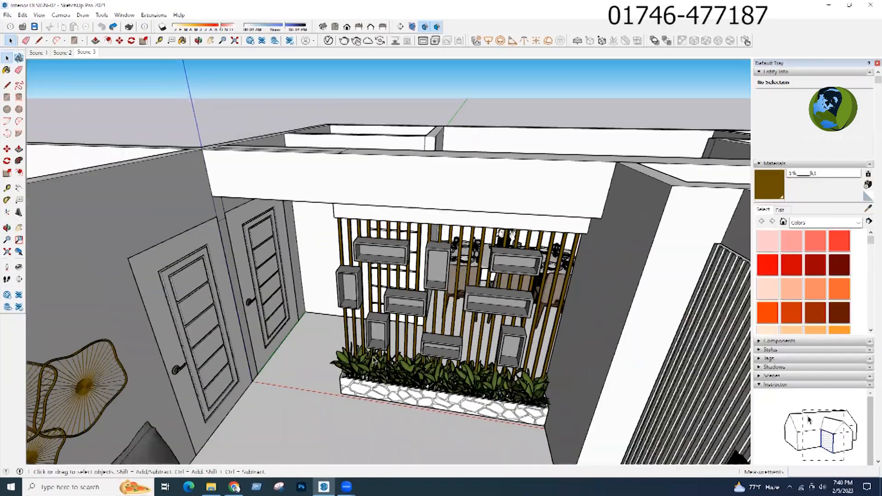
pyautogui.scroll(-6, 373, 360)
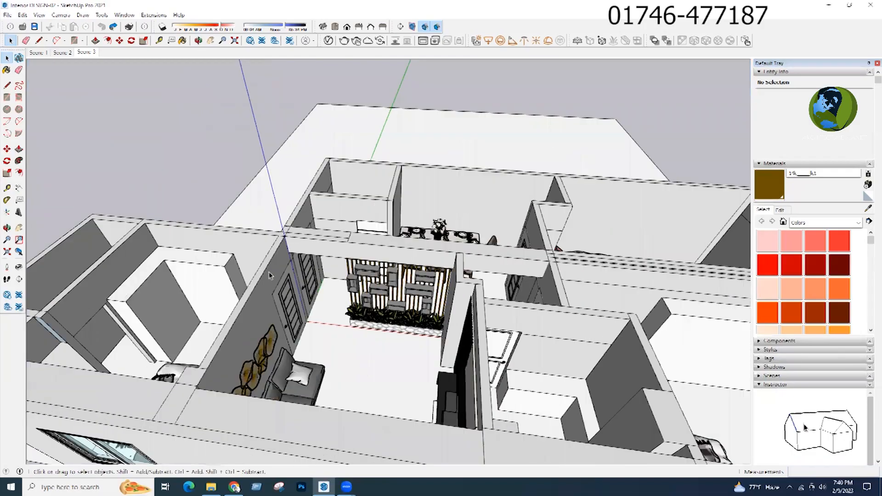
pyautogui.scroll(6, 269, 275)
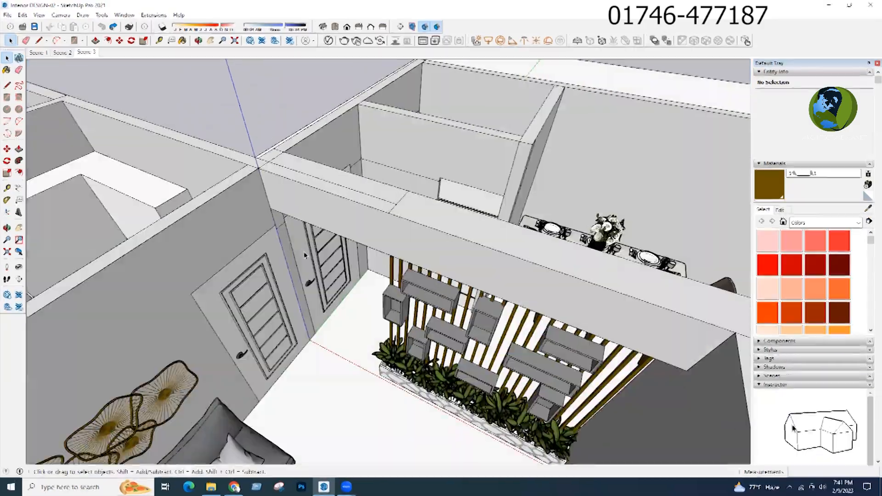
pyautogui.hotkey('ctrl', 'a')
pyautogui.click(291, 247)
# - Switch to WhatsApp Web in the browser, open the client's chat and enlarge the annotated floor plan image
pyautogui.click(234, 487)
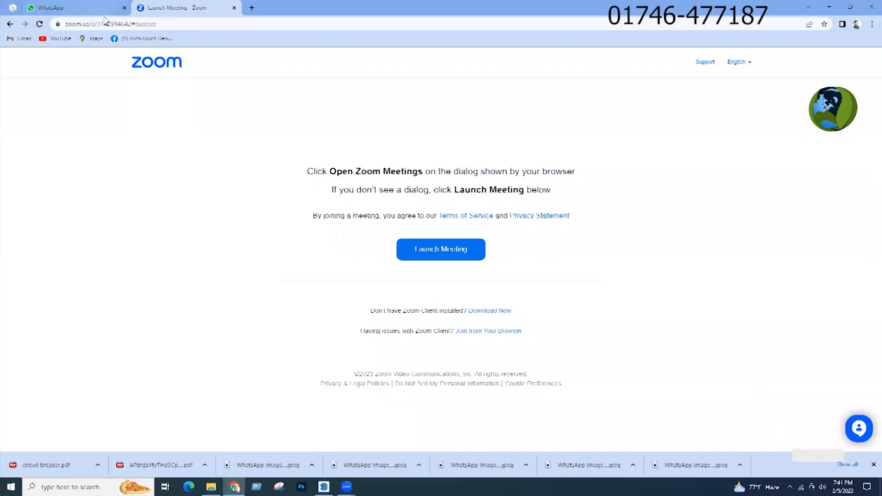
pyautogui.click(99, 8)
pyautogui.scroll(-4, 178, 256)
pyautogui.scroll(-3, 178, 255)
pyautogui.click(179, 261)
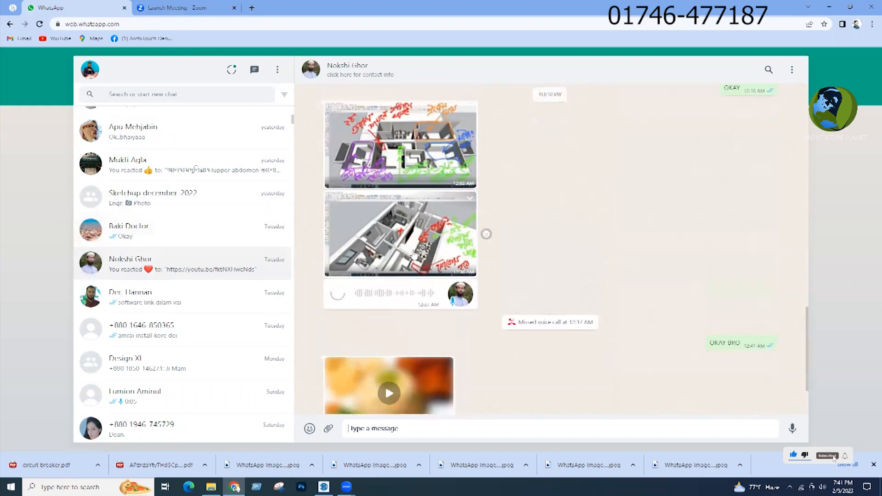
pyautogui.scroll(1, 414, 255)
pyautogui.click(422, 186)
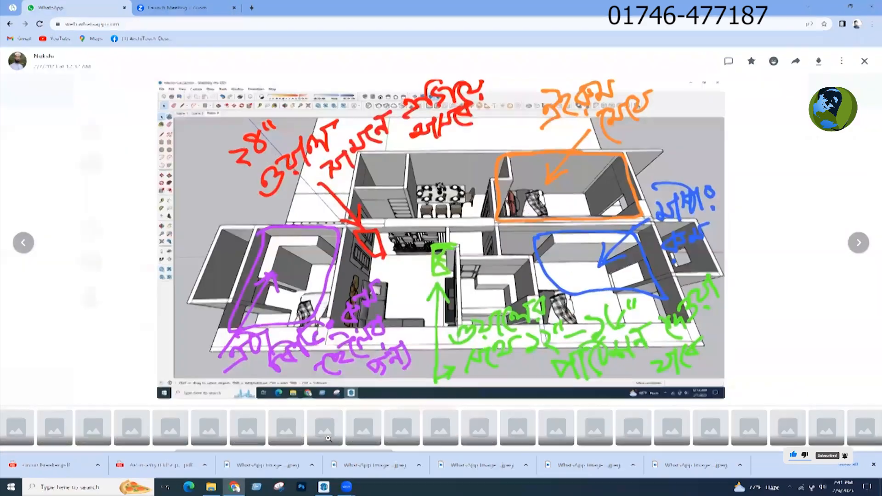
# - Switch back to SketchUp and extend the narrow wall face between the two entrance doors with Push/Pull
pyautogui.hotkey('alt', 'Tab')
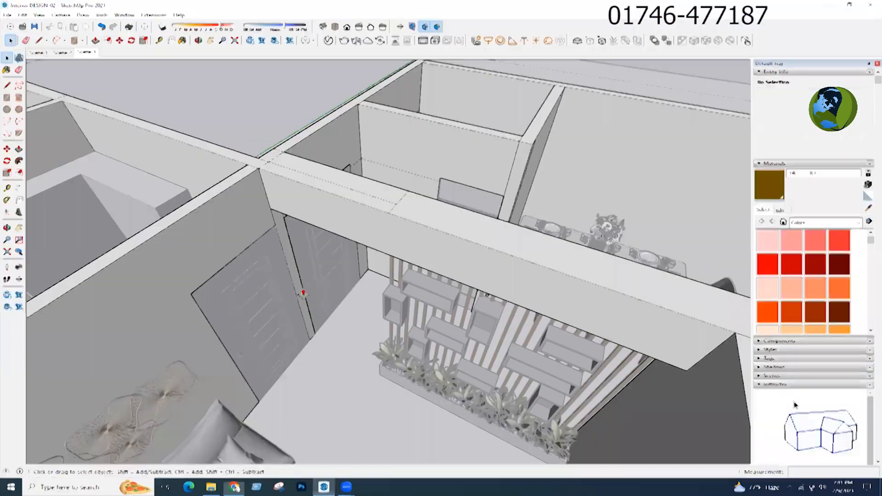
pyautogui.press('p')
pyautogui.click(301, 293)
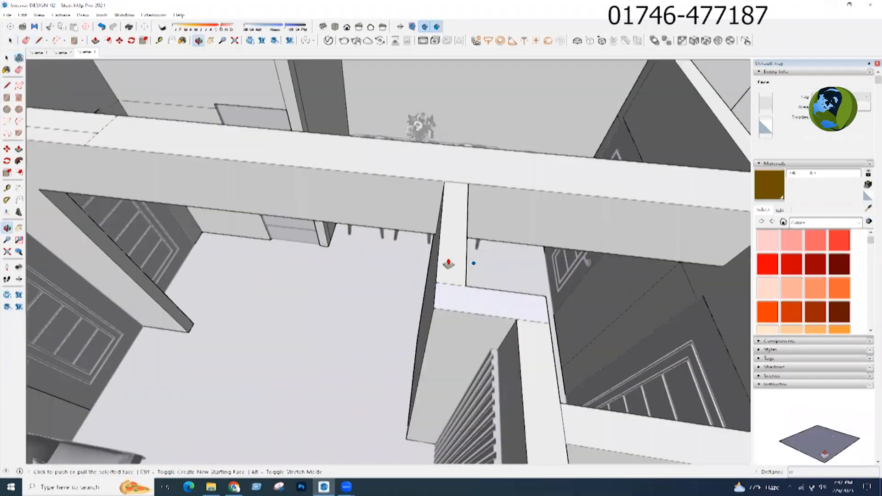
# - Draw dividing lines where the wall stub meets the beam and open a gap between the stub and the TV wall
pyautogui.click(450, 264)
pyautogui.press('Escape')
pyautogui.press('l')
pyautogui.click(444, 181)
pyautogui.click(468, 183)
pyautogui.click(449, 219)
pyautogui.click(329, 335)
pyautogui.moveTo(468, 192)
pyautogui.mouseDown(button='middle')
pyautogui.moveTo(478, 233)
pyautogui.moveTo(467, 216)
pyautogui.moveTo(468, 233)
pyautogui.mouseUp(button='middle')
pyautogui.click(434, 372)
pyautogui.scroll(-5, 438, 365)
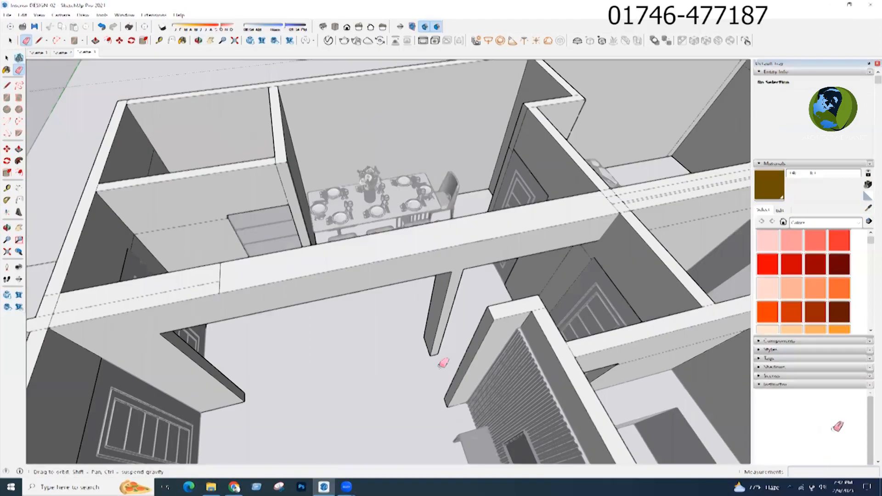
# - Remove the leftover thin wall piece standing under the beam beside the TV wall
pyautogui.press('space')
pyautogui.scroll(4, 451, 297)
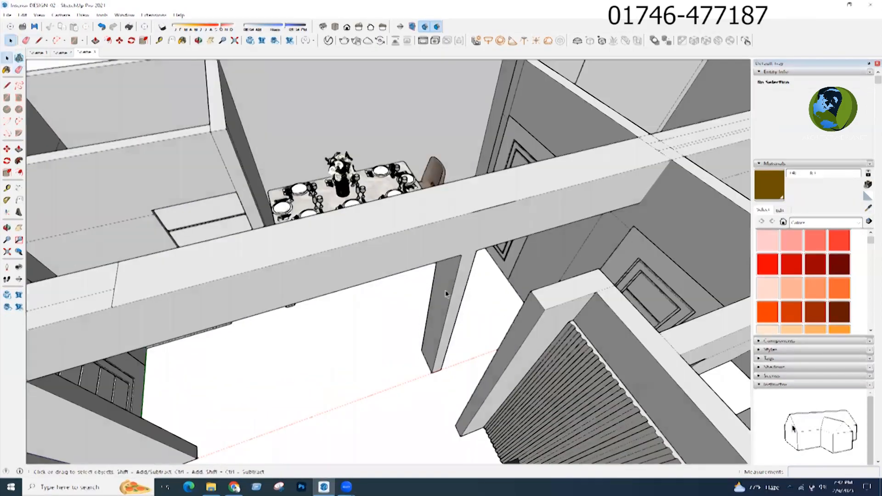
pyautogui.moveTo(446, 294); pyautogui.dragTo(455, 246, button='middle')
pyautogui.press('space')
pyautogui.scroll(-3, 455, 246)
pyautogui.click(516, 368)
pyautogui.moveTo(511, 376); pyautogui.dragTo(130, 253, button='middle')
pyautogui.scroll(3, 362, 274)
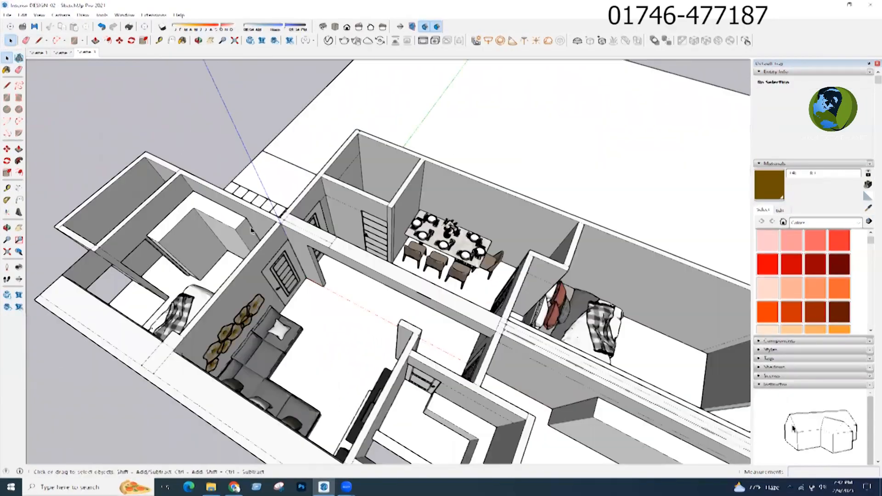
# - Open the dining set group and delete the chair at the table's free end and the nearest front chair
pyautogui.moveTo(421, 272); pyautogui.dragTo(221, 294, button='middle')
pyautogui.moveTo(530, 366); pyautogui.dragTo(652, 402, button='middle')
pyautogui.moveTo(367, 310); pyautogui.dragTo(389, 256, button='middle')
pyautogui.scroll(3, 417, 254)
pyautogui.doubleClick(441, 240)
pyautogui.click(441, 240)
pyautogui.press('Delete')
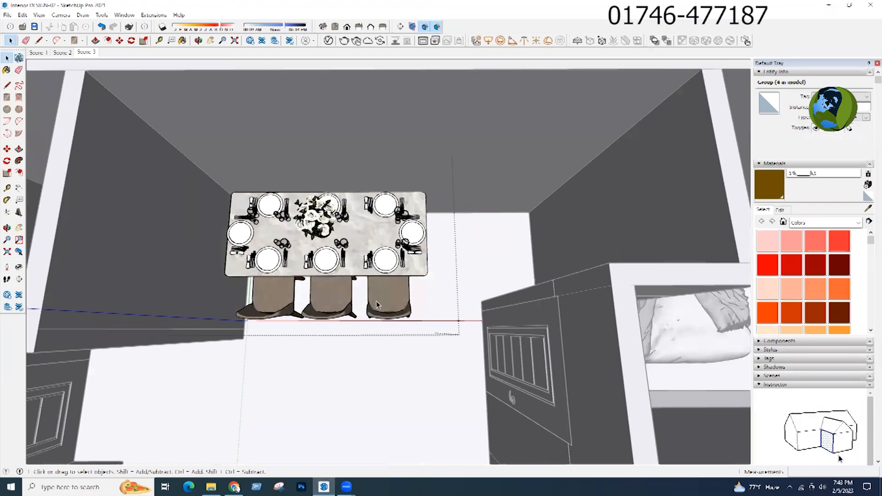
pyautogui.click(376, 302)
pyautogui.press('Delete')
# - Delete the three place settings at the free end of the dining table
pyautogui.click(368, 232)
pyautogui.scroll(3, 275, 212)
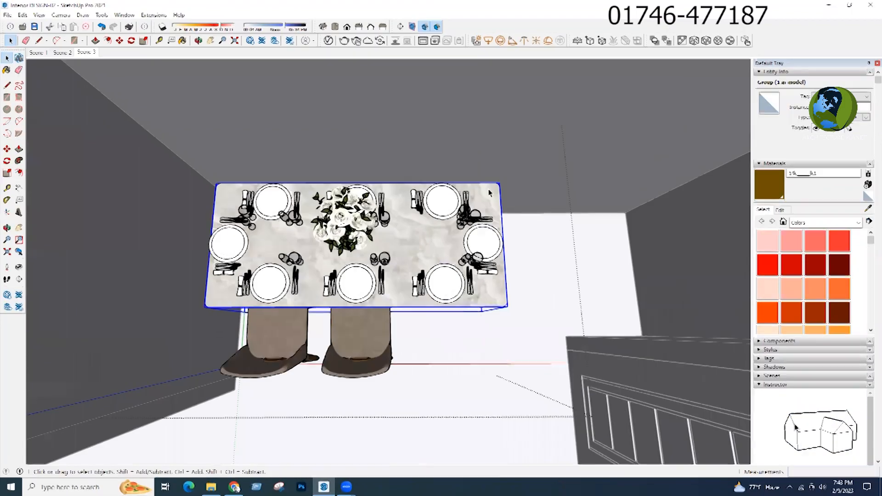
pyautogui.press('Delete')
pyautogui.click(462, 271)
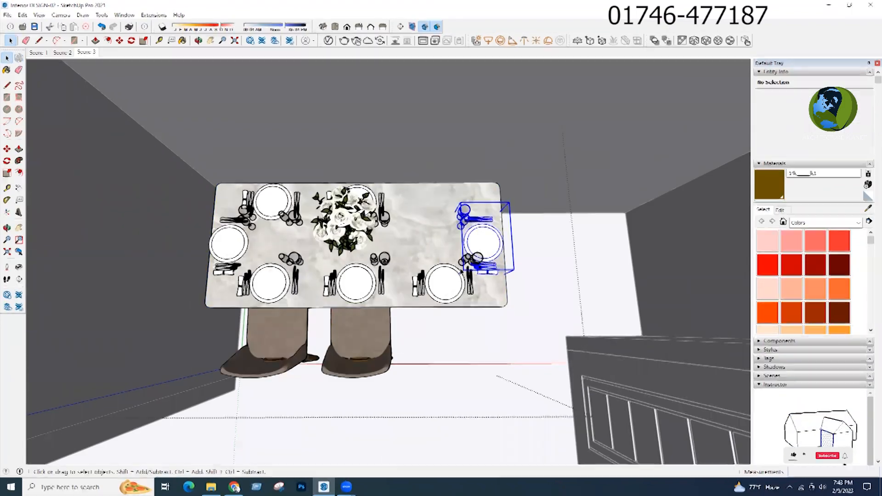
pyautogui.press('Delete')
pyautogui.click(463, 270)
pyautogui.press('Delete')
# - Shorten the dining tabletop from its free end with the Scale tool
pyautogui.click(467, 269)
pyautogui.moveTo(466, 269); pyautogui.dragTo(456, 189, button='middle')
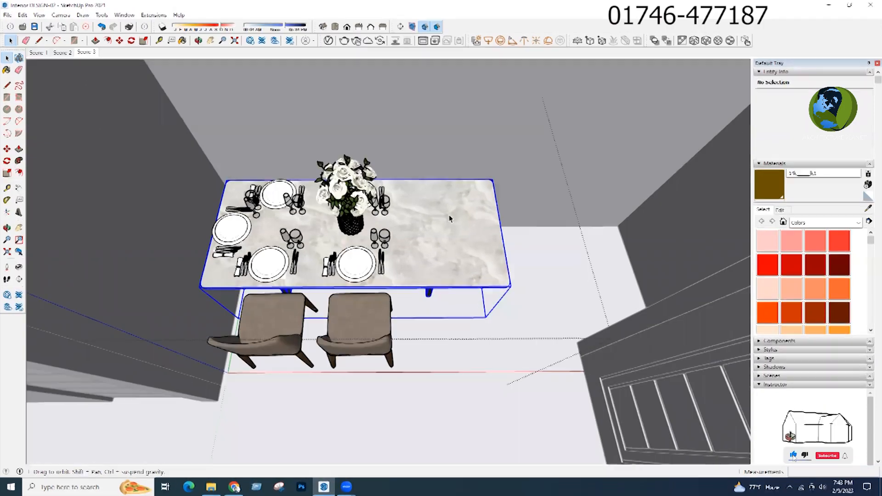
pyautogui.doubleClick(444, 248)
pyautogui.click(444, 248)
pyautogui.press('s')
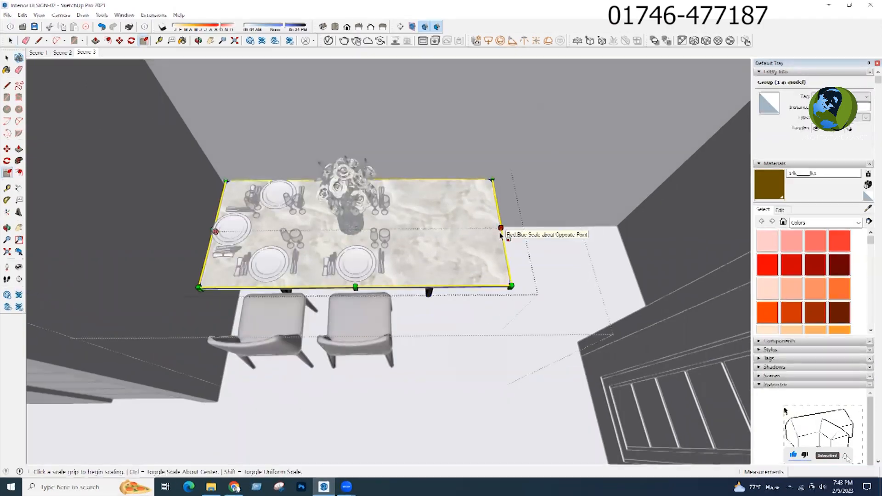
pyautogui.click(500, 228)
pyautogui.click(429, 297)
pyautogui.press('space')
# - Remove the leg slats that stick out past the shortened free end of the tabletop
pyautogui.click(469, 254)
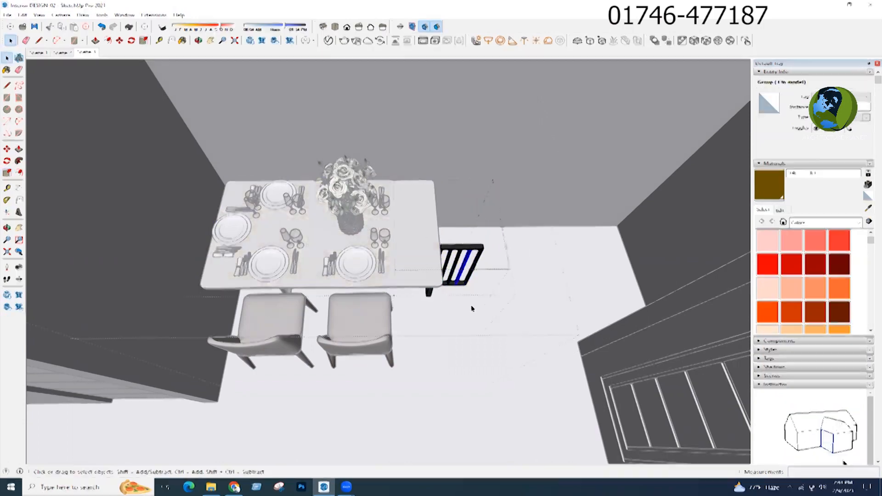
pyautogui.scroll(4, 424, 236)
pyautogui.moveTo(452, 186); pyautogui.dragTo(494, 211, button='middle')
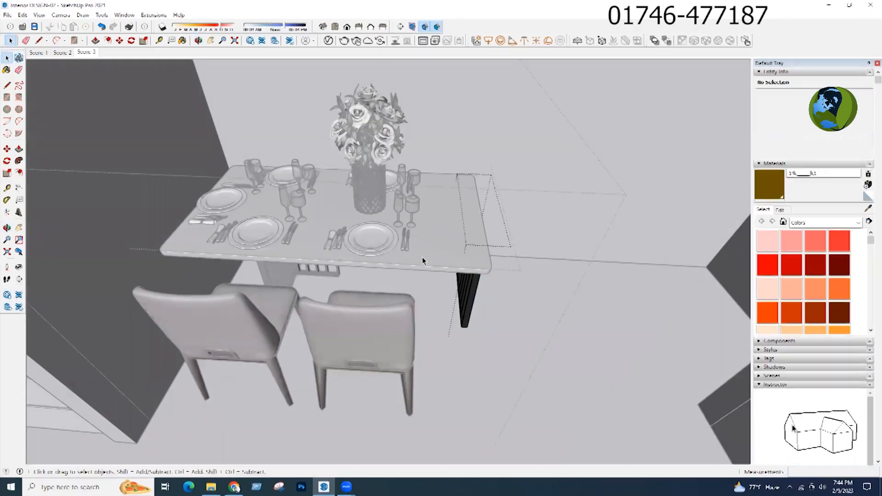
# - Scale the tabletop shorter from its wall-side end
pyautogui.click(423, 260)
pyautogui.press('s')
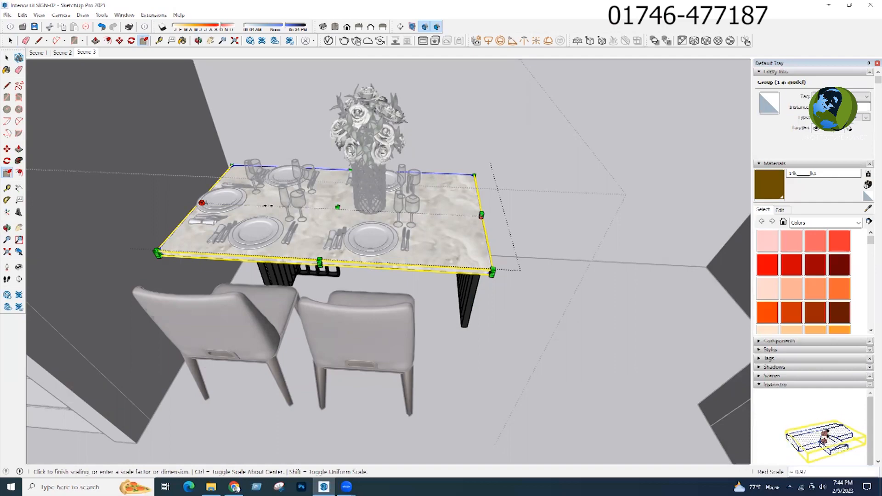
pyautogui.click(256, 202)
pyautogui.press('space')
# - Open the wall-side leg group and delete the slats exposed beyond the tabletop's edge
pyautogui.click(258, 202)
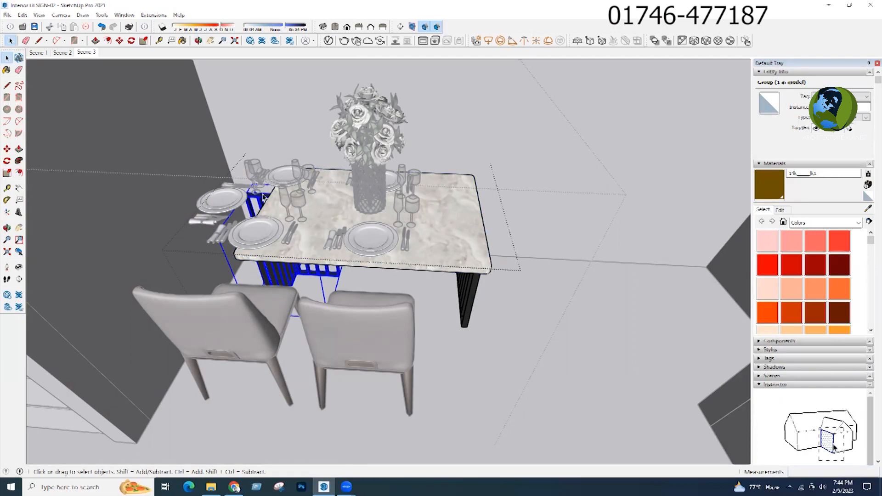
pyautogui.doubleClick(263, 197)
pyautogui.click(264, 197)
pyautogui.press('Delete')
pyautogui.click(262, 199)
pyautogui.press('Delete')
# - Delete the four leftover loose slats around the leg at the table's wall-side end
pyautogui.scroll(3, 262, 203)
pyautogui.scroll(1, 309, 265)
pyautogui.moveTo(310, 265)
pyautogui.mouseDown(button='middle')
pyautogui.moveTo(256, 166)
pyautogui.moveTo(217, 208)
pyautogui.moveTo(298, 294)
pyautogui.moveTo(315, 281)
pyautogui.mouseUp(button='middle')
pyautogui.scroll(4, 315, 280)
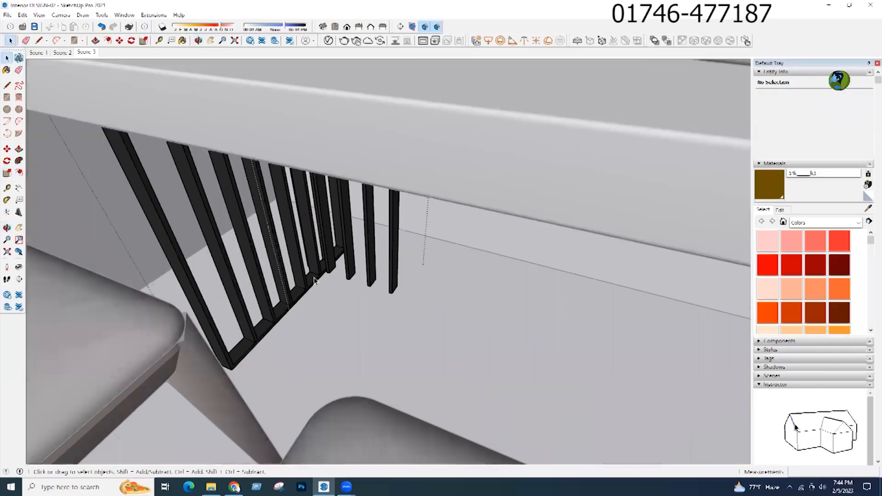
pyautogui.moveTo(404, 276); pyautogui.dragTo(441, 275, button='middle')
pyautogui.click(411, 281)
pyautogui.press('Delete')
pyautogui.click(386, 275)
pyautogui.press('Delete')
pyautogui.click(362, 272)
pyautogui.press('Delete')
pyautogui.moveTo(343, 270); pyautogui.dragTo(449, 260, button='middle')
pyautogui.click(380, 268)
pyautogui.moveTo(379, 268); pyautogui.dragTo(258, 333, button='middle')
pyautogui.scroll(-3, 258, 333)
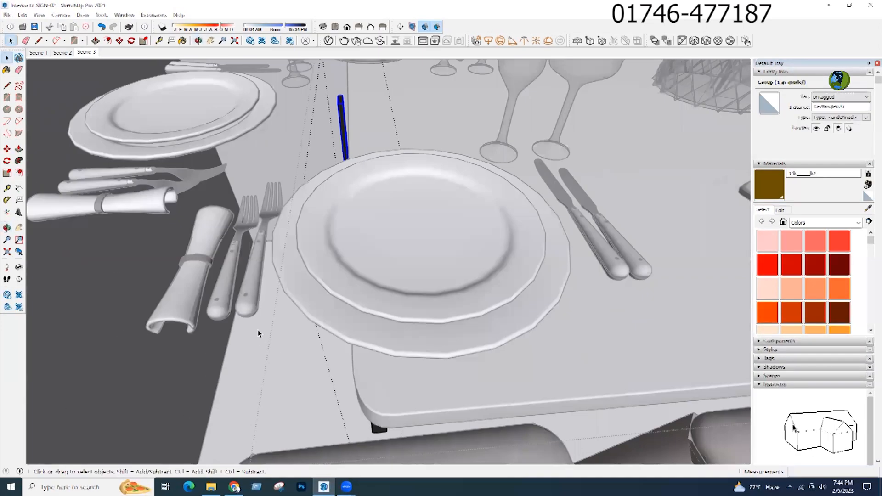
pyautogui.scroll(-4, 258, 334)
pyautogui.press('Delete')
# - Delete the place setting left floating at the wall-side end of the table
pyautogui.moveTo(295, 220); pyautogui.dragTo(289, 283, button='middle')
pyautogui.scroll(-3, 285, 266)
pyautogui.moveTo(381, 294); pyautogui.dragTo(379, 276, button='middle')
pyautogui.click(235, 240)
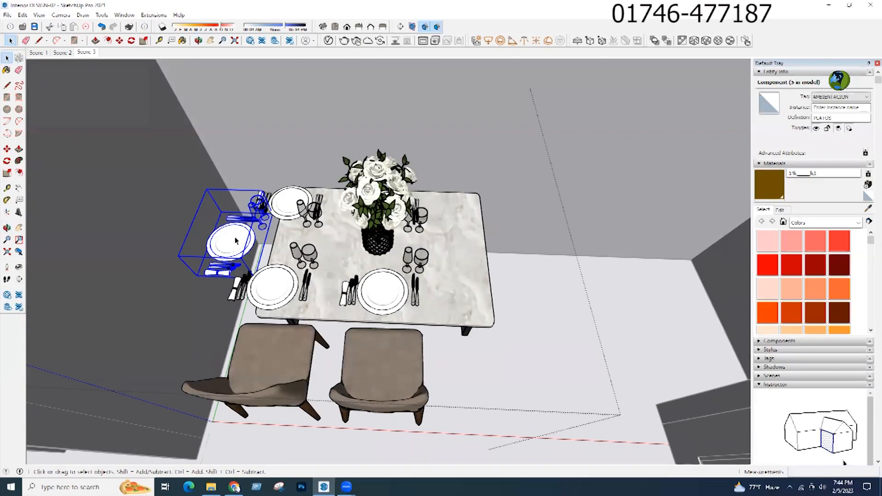
pyautogui.press('Delete')
# - Try to move only the two front place settings along the table onto the shortened top
pyautogui.click(365, 276)
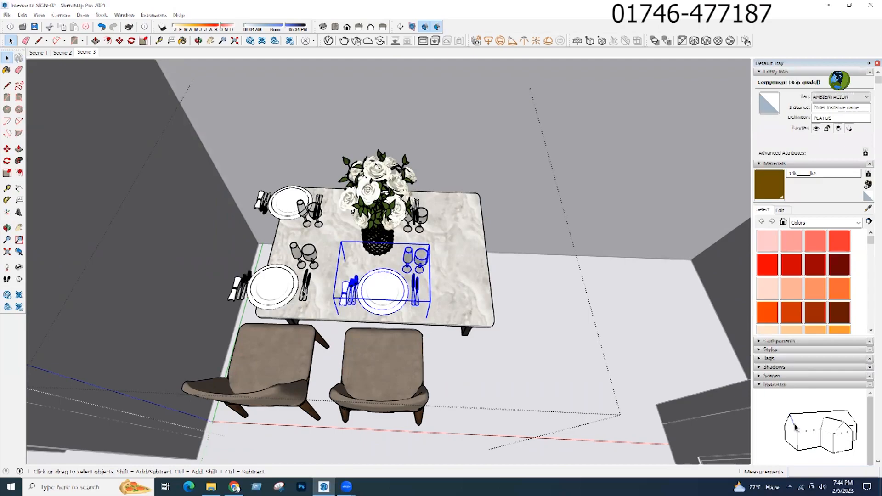
pyautogui.press('m')
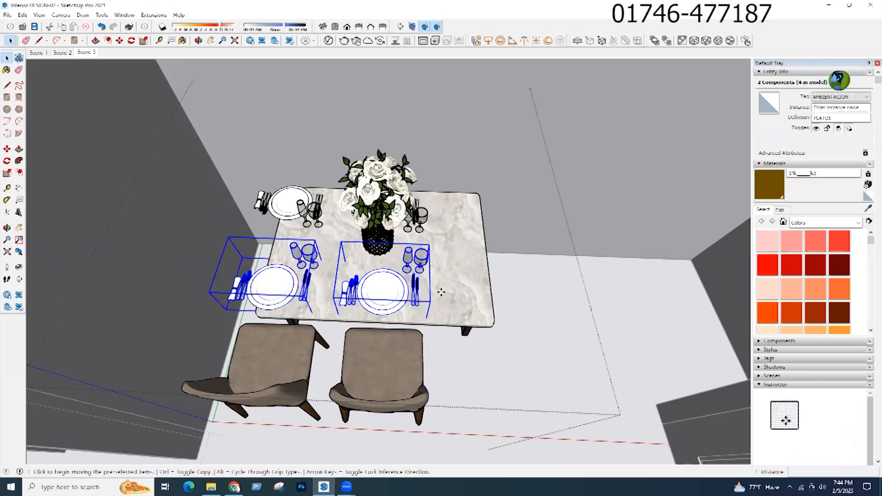
pyautogui.click(438, 246)
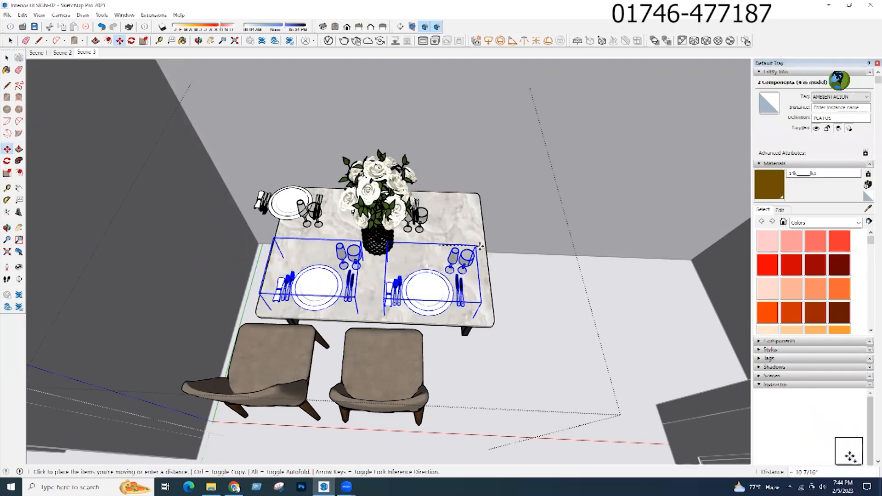
pyautogui.click(482, 248)
pyautogui.press('space')
pyautogui.scroll(-1, 478, 327)
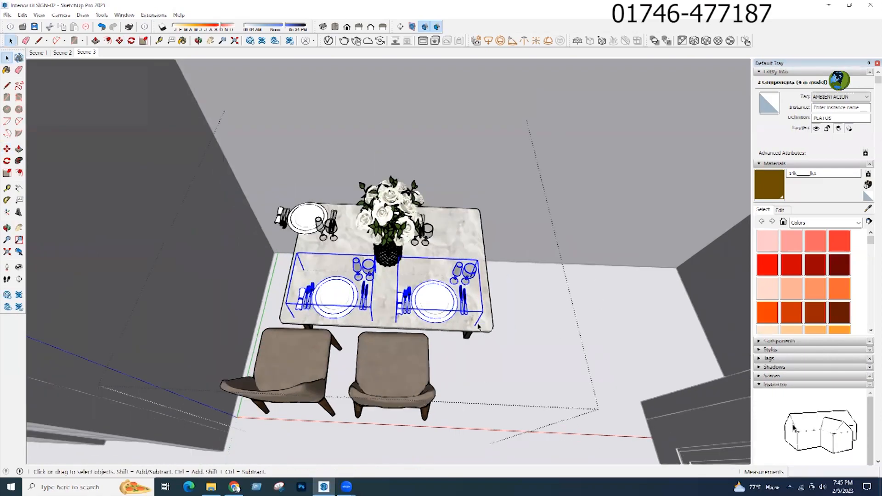
pyautogui.scroll(-1, 477, 326)
pyautogui.scroll(1, 395, 220)
pyautogui.hotkey('ctrl', 'z')
# - Select all four remaining place settings together and move them about 12 inches along the table onto the shortened top
pyautogui.scroll(1, 311, 230)
pyautogui.keyDown('shift'); pyautogui.click(310, 230); pyautogui.keyUp('shift')
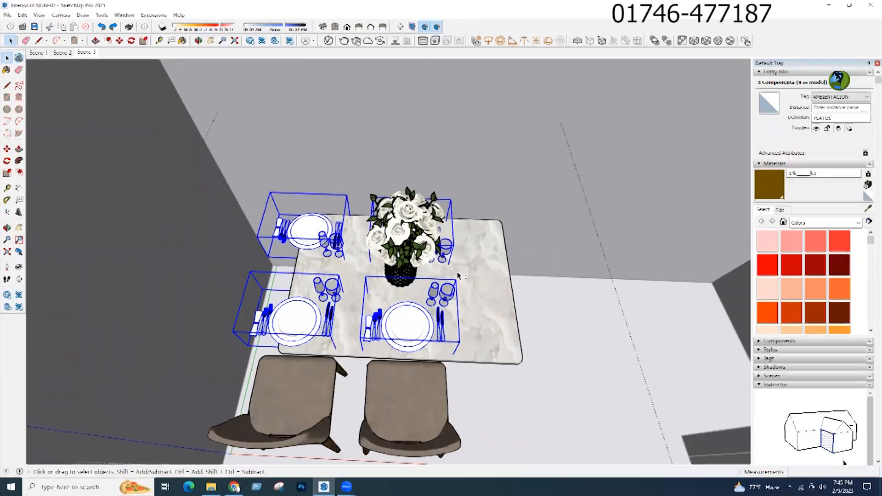
pyautogui.press('m')
pyautogui.click(445, 276)
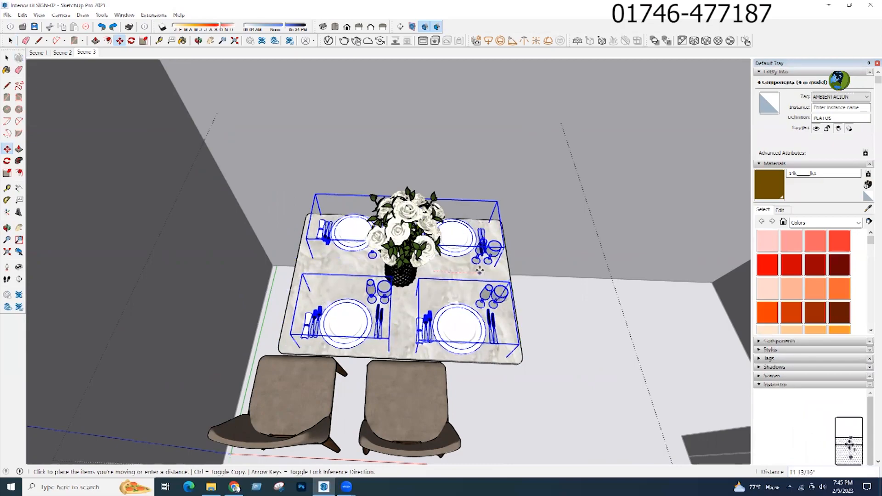
pyautogui.click(478, 272)
# - Shift the two remaining chairs along the table to line up with the front place settings and close the dining set group
pyautogui.moveTo(466, 319); pyautogui.dragTo(451, 346, button='middle')
pyautogui.click(350, 414)
pyautogui.moveTo(342, 436); pyautogui.dragTo(296, 338, button='middle')
pyautogui.scroll(-3, 330, 364)
pyautogui.click(295, 339)
pyautogui.scroll(2, 295, 338)
pyautogui.keyDown('shift'); pyautogui.click(434, 360); pyautogui.keyUp('shift')
pyautogui.press('m')
pyautogui.click(490, 370)
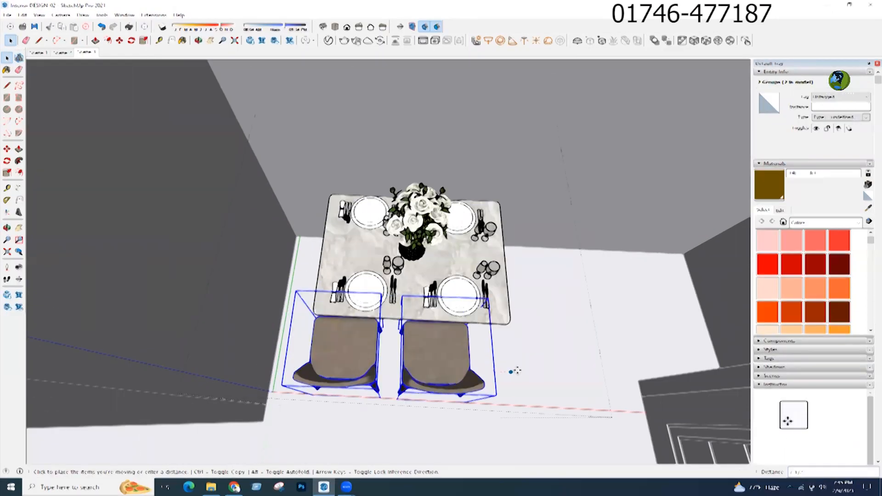
pyautogui.click(526, 370)
pyautogui.press('space')
pyautogui.scroll(-1, 373, 333)
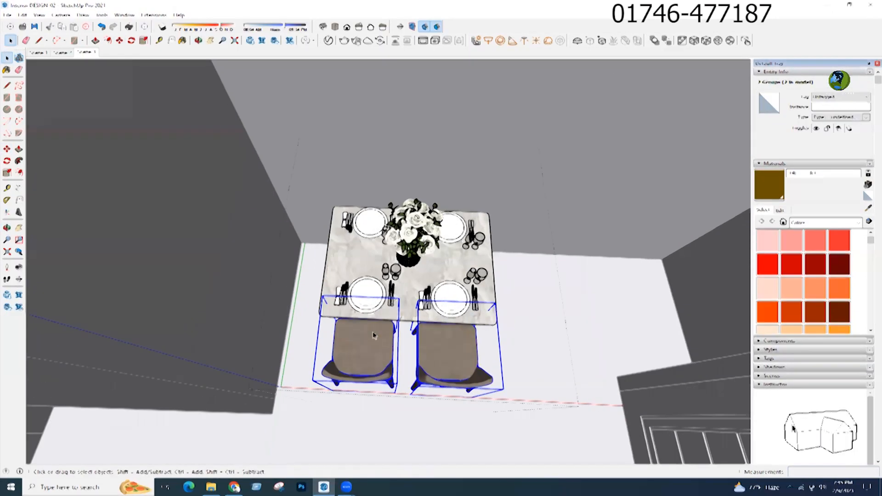
pyautogui.scroll(-2, 373, 332)
pyautogui.moveTo(419, 350); pyautogui.dragTo(409, 362, button='middle')
pyautogui.scroll(3, 362, 340)
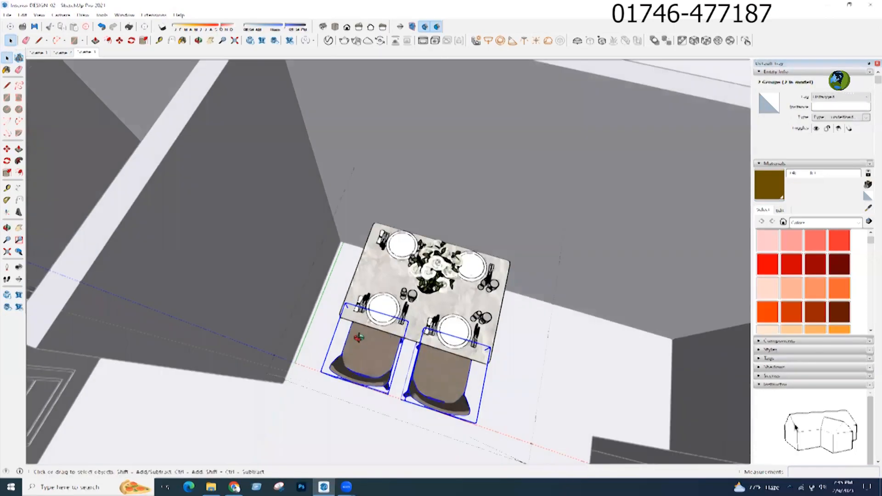
pyautogui.moveTo(362, 344); pyautogui.dragTo(321, 323, button='middle')
pyautogui.scroll(-2, 358, 340)
pyautogui.moveTo(401, 315); pyautogui.dragTo(589, 290, button='middle')
pyautogui.scroll(3, 321, 356)
pyautogui.click(310, 364)
# - Move the whole dining set away from the side wall towards the middle of the dining area
pyautogui.scroll(-6, 366, 351)
pyautogui.moveTo(401, 371); pyautogui.dragTo(421, 323, button='middle')
pyautogui.scroll(2, 441, 331)
pyautogui.scroll(2, 441, 330)
pyautogui.scroll(1, 421, 324)
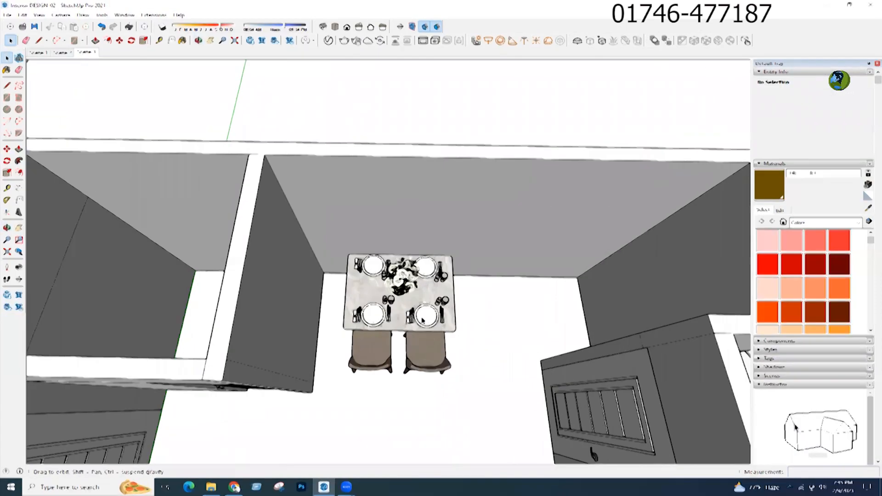
pyautogui.click(420, 324)
pyautogui.scroll(-2, 324, 362)
pyautogui.press('m')
pyautogui.click(399, 392)
pyautogui.press('space')
pyautogui.moveTo(408, 318); pyautogui.dragTo(346, 383, button='middle')
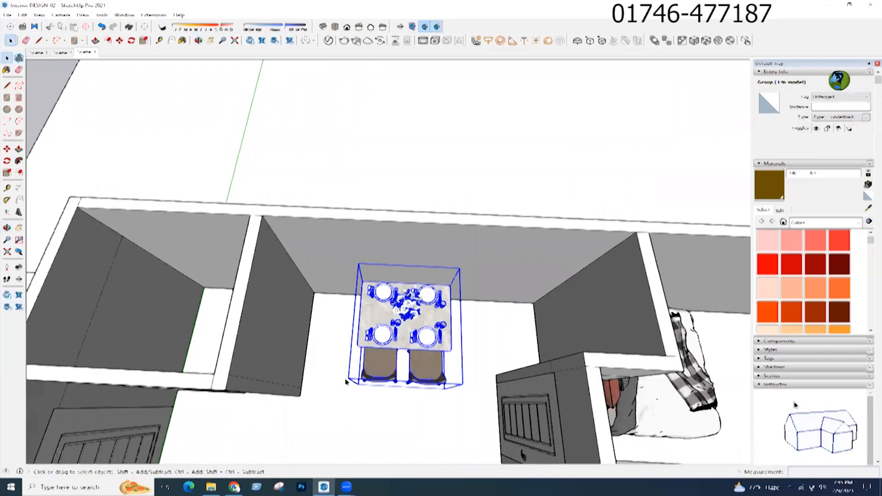
# - Open the dining set group and copy one front chair to the floor beside it, near the partition wall
pyautogui.scroll(1, 345, 382)
pyautogui.doubleClick(382, 363)
pyautogui.click(382, 363)
pyautogui.press('m')
pyautogui.press('ctrl')
# - Rotate the copied chair a quarter turn and place it facing the table end nearest the partition wall
pyautogui.press('q')
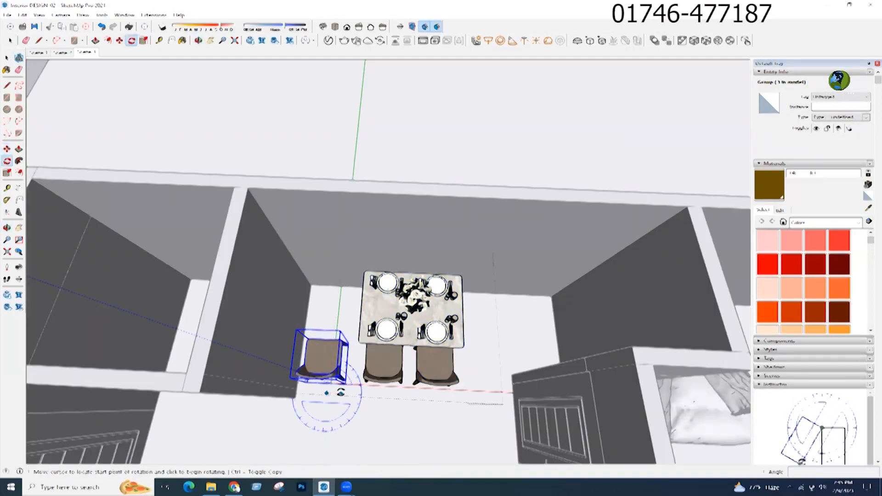
pyautogui.click(340, 393)
pyautogui.click(324, 413)
pyautogui.press('m')
pyautogui.press('Escape')
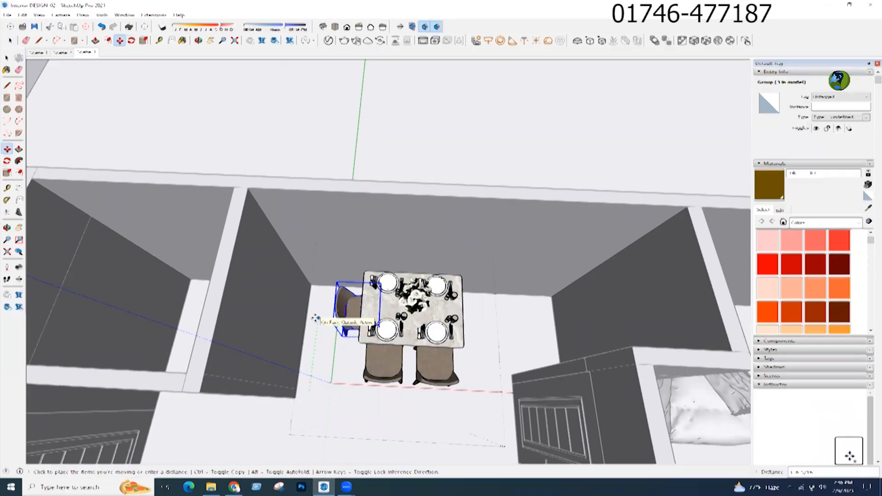
# - Push the two front chairs further in under the table edge and close the dining set group
pyautogui.click(405, 367)
pyautogui.press('m')
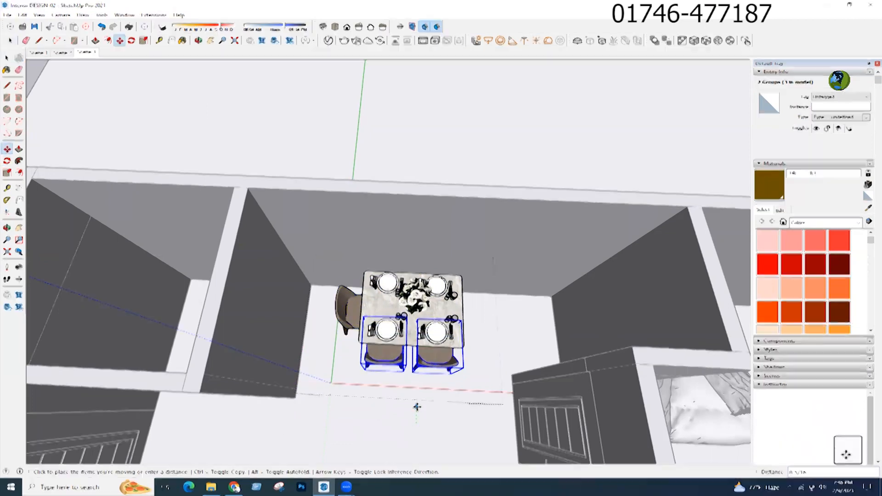
pyautogui.press('space')
pyautogui.click(418, 393)
# - Move the whole dining set sideways towards the partition wall
pyautogui.click(425, 365)
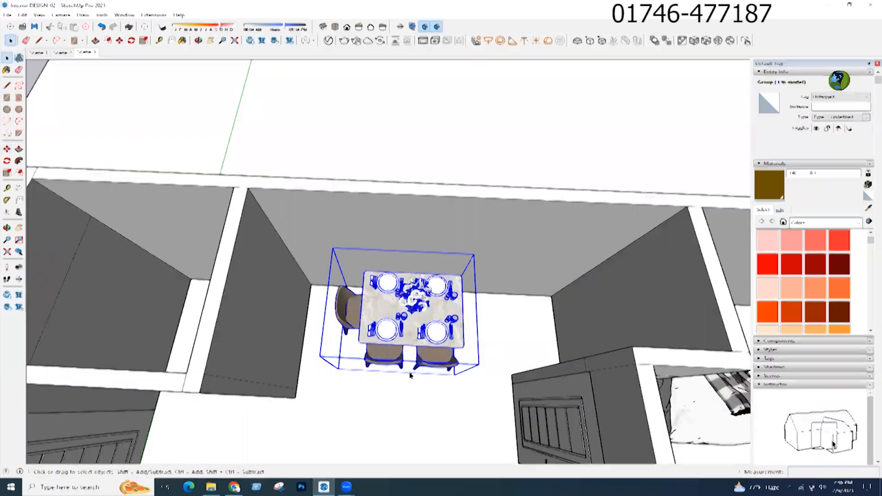
pyautogui.press('m')
pyautogui.click(431, 371)
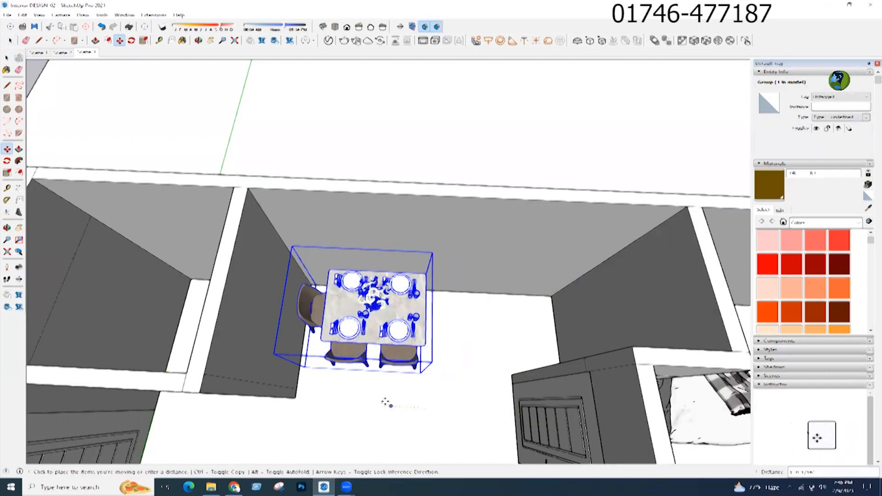
pyautogui.click(406, 407)
pyautogui.press('space')
pyautogui.scroll(-1, 562, 400)
pyautogui.scroll(1, 363, 315)
# - Copy the end chair inside the dining set group to the opposite end of the table
pyautogui.doubleClick(359, 317)
pyautogui.click(358, 317)
pyautogui.press('m')
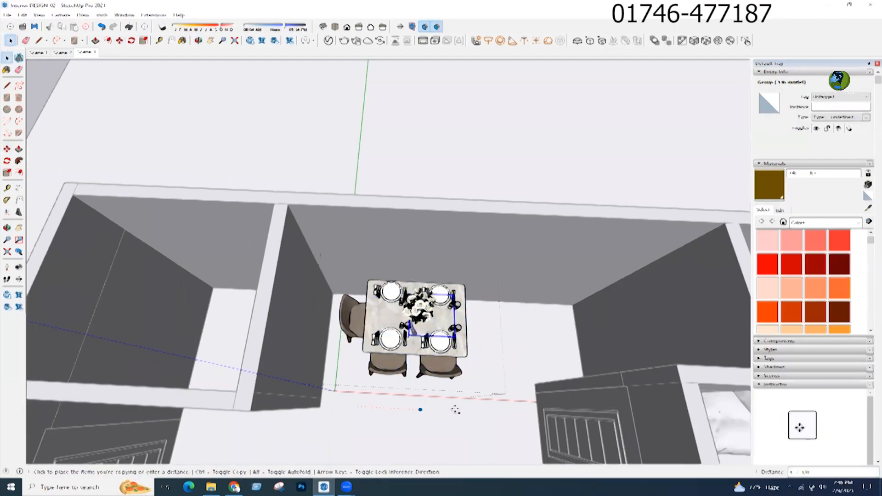
pyautogui.click(468, 410)
pyautogui.press('space')
# - Flip the copied end chair so that it faces the table
pyautogui.rightClick(476, 322)
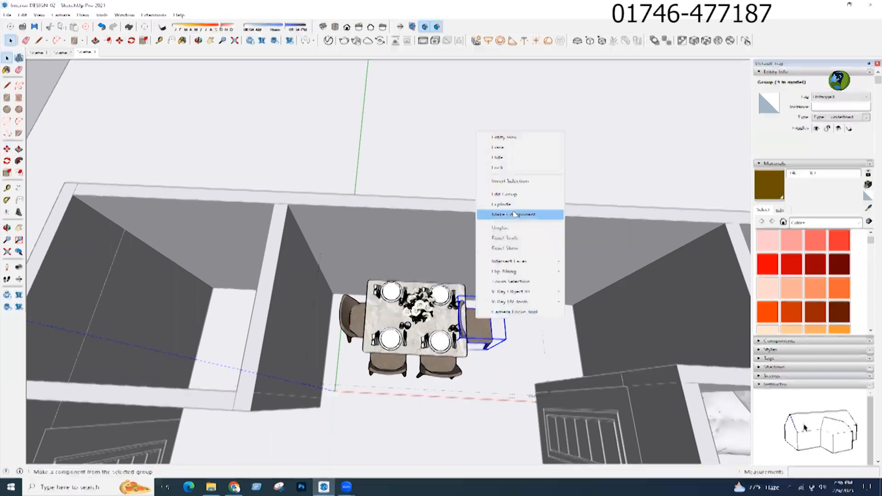
pyautogui.click(578, 273)
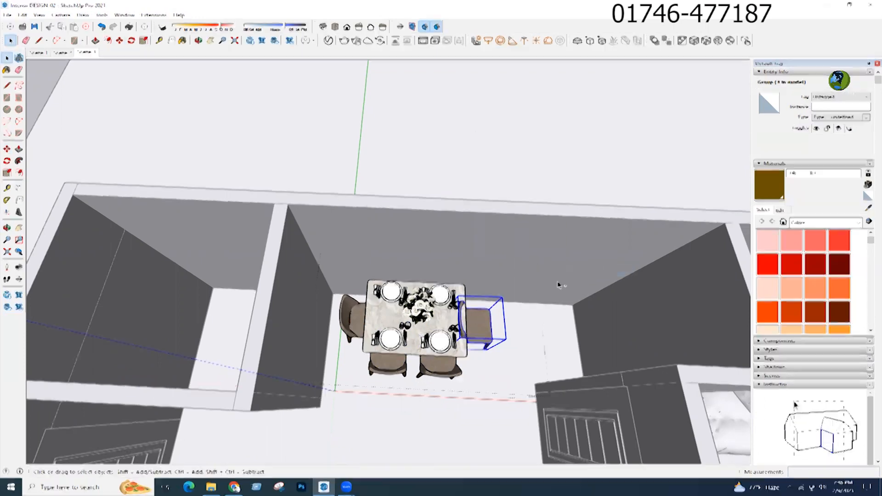
pyautogui.rightClick(483, 316)
pyautogui.moveTo(508, 279)
pyautogui.click(592, 289)
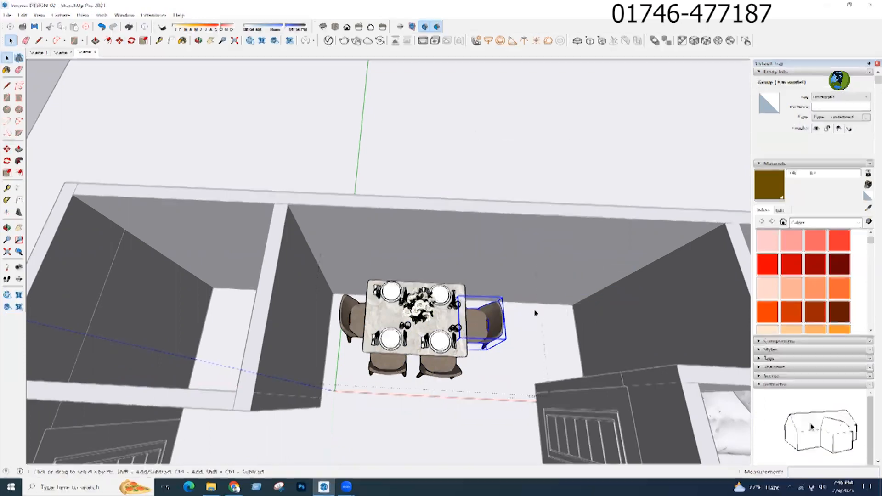
# - Move the flipped chair slightly in towards the table and close the dining set group
pyautogui.click(474, 422)
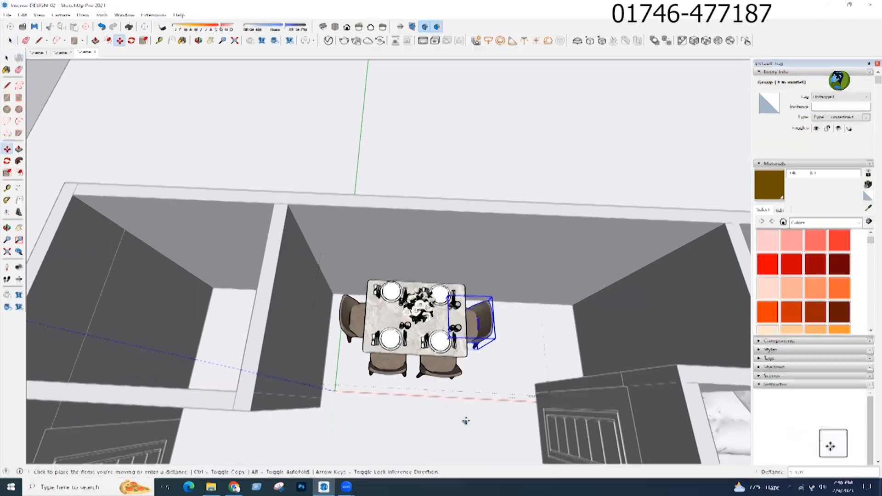
pyautogui.click(483, 374)
pyautogui.scroll(-3, 391, 296)
pyautogui.moveTo(408, 270); pyautogui.dragTo(420, 257, button='middle')
pyautogui.scroll(4, 397, 326)
pyautogui.scroll(-3, 412, 224)
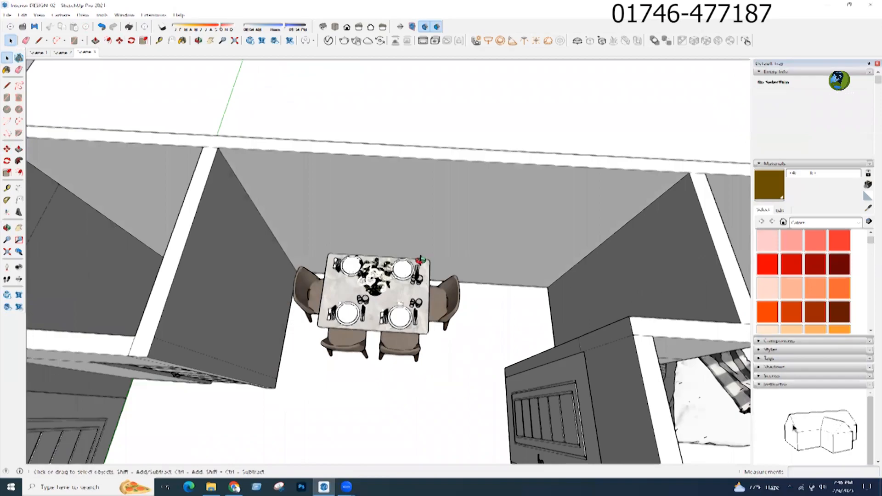
pyautogui.scroll(3, 421, 283)
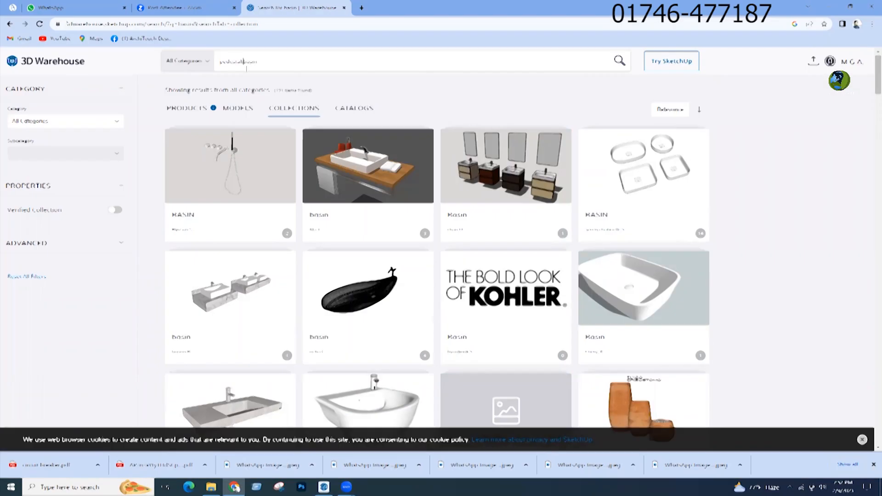
# - Search 3D Warehouse in the browser for "pedestal basin" and browse the results under models
pyautogui.press('Return')
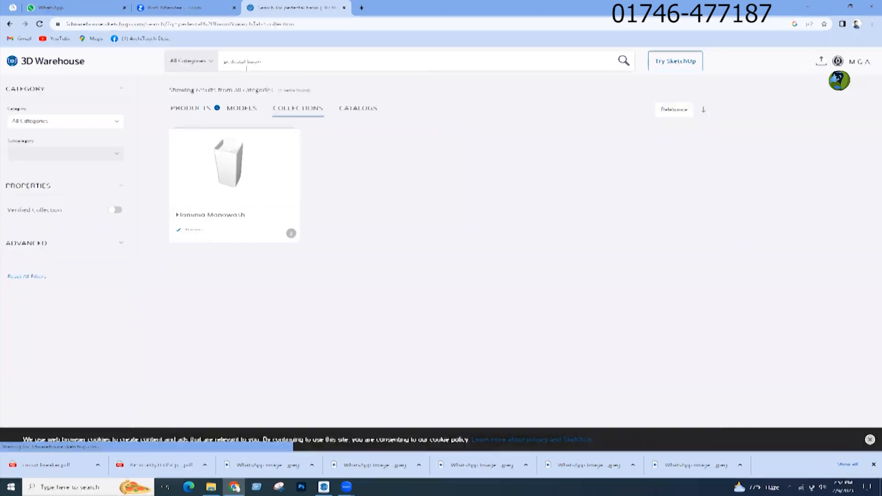
pyautogui.click(236, 109)
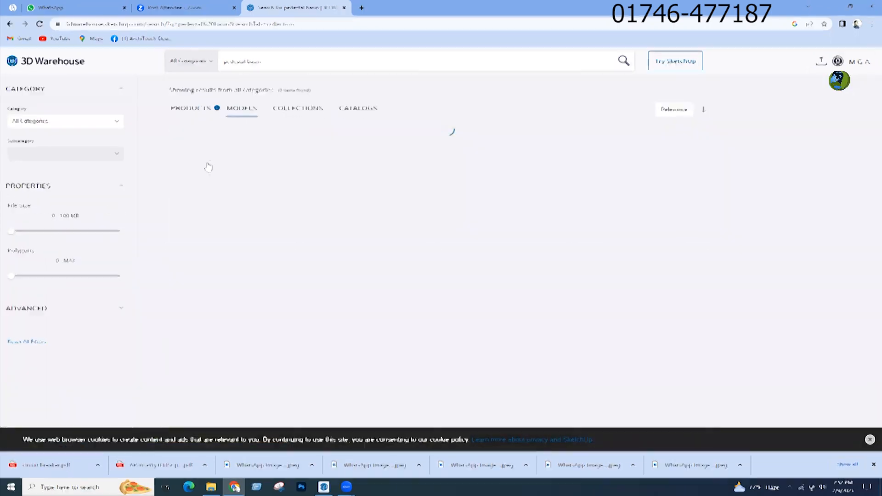
pyautogui.scroll(-1, 183, 154)
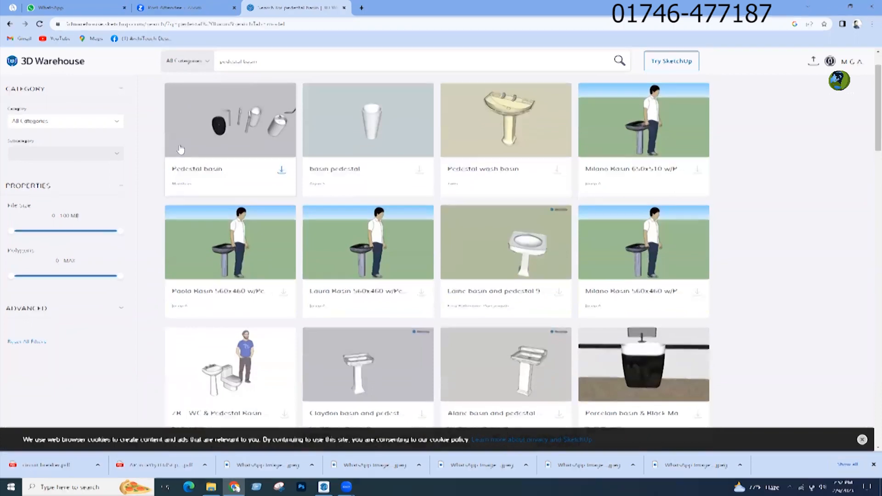
pyautogui.scroll(-3, 168, 145)
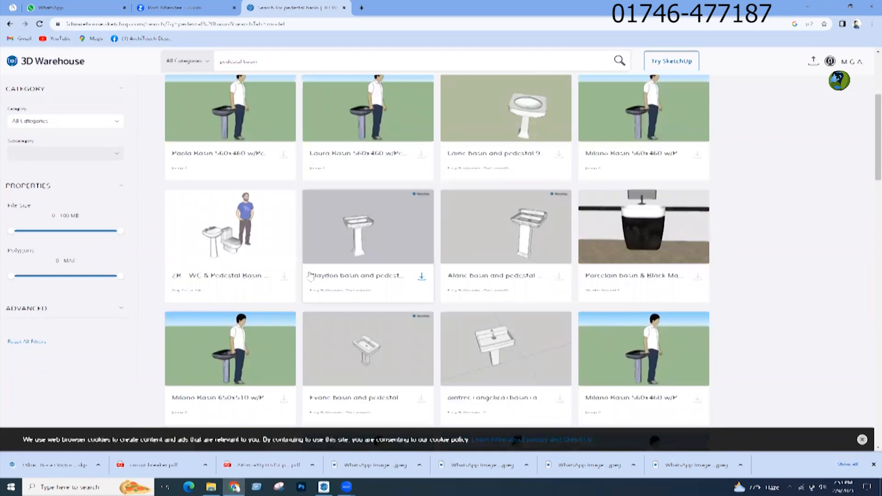
# - Download the WC & Pedestal Basin model and the Claydon basin and pedestal as a SketchUp 2021 model
pyautogui.click(285, 277)
pyautogui.click(422, 276)
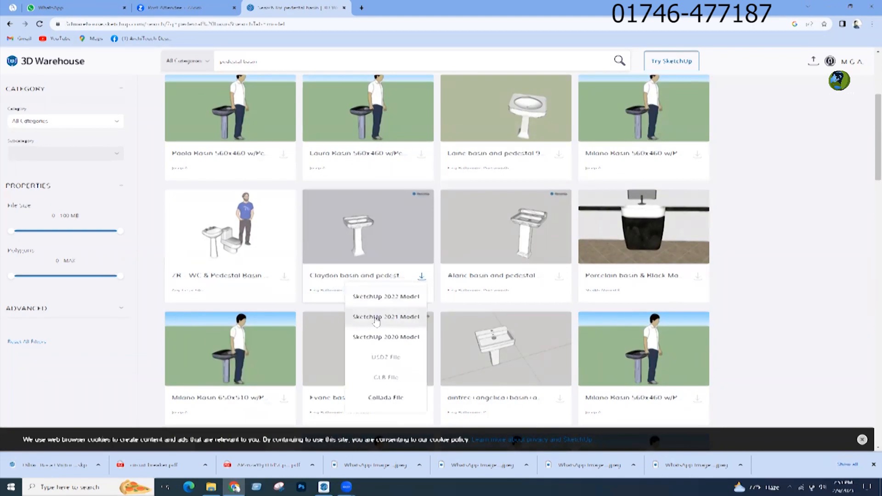
pyautogui.click(376, 318)
pyautogui.scroll(2, 376, 321)
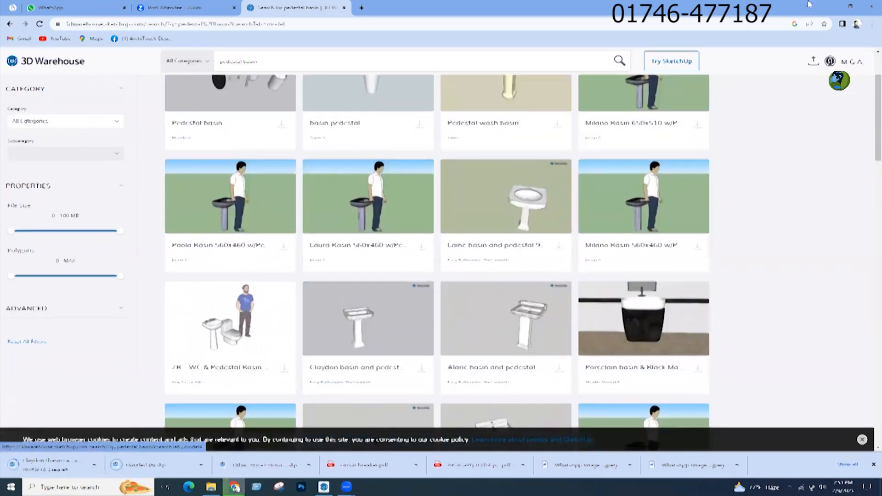
pyautogui.click(829, 7)
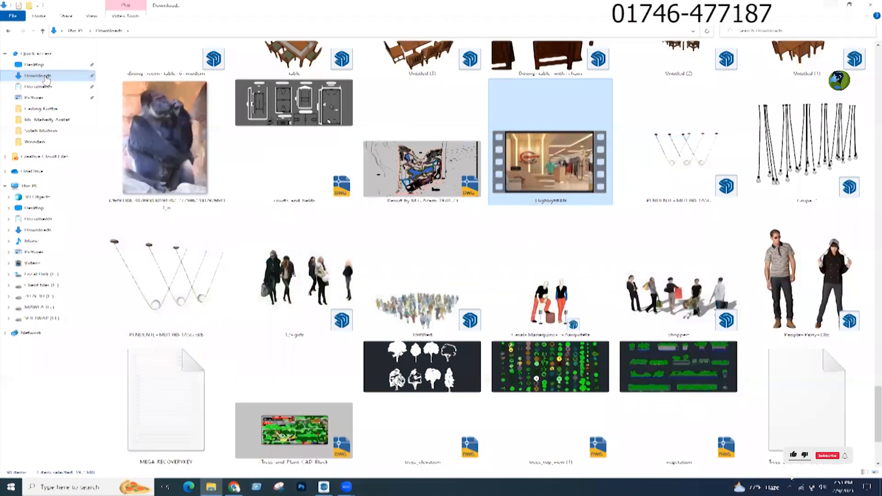
# - Open the two downloaded basin models from the Downloads folder in SketchUp and inspect the Claydon basin from several sides
pyautogui.click(256, 124)
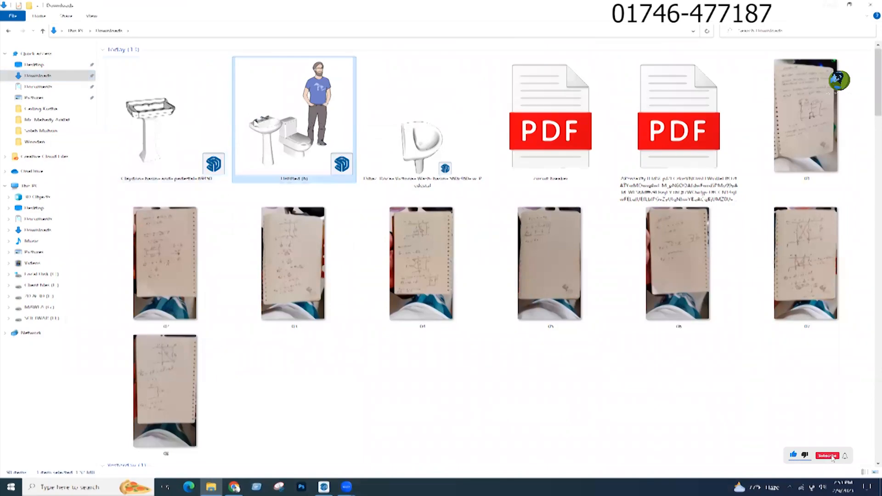
pyautogui.click(156, 105)
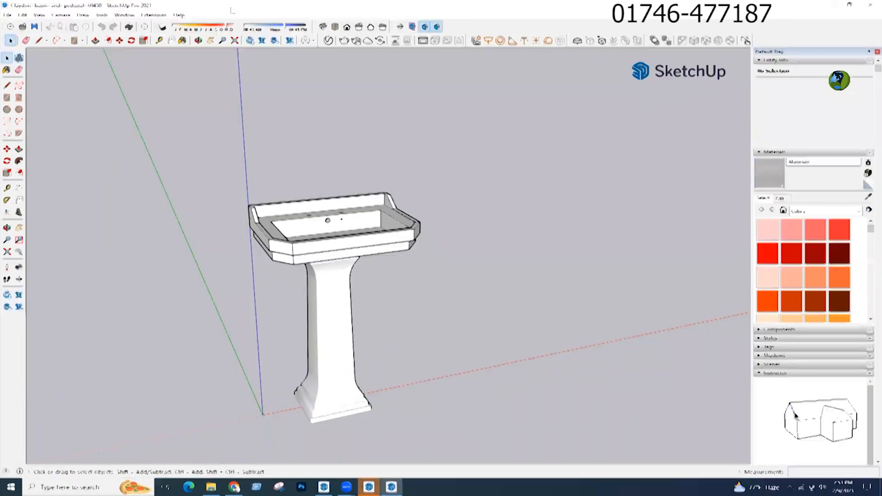
pyautogui.scroll(-3, 394, 243)
pyautogui.moveTo(294, 202); pyautogui.dragTo(329, 262, button='middle')
pyautogui.scroll(3, 337, 293)
pyautogui.click(337, 292)
pyautogui.scroll(1, 338, 291)
pyautogui.moveTo(338, 291); pyautogui.dragTo(342, 138, button='middle')
pyautogui.scroll(-4, 372, 198)
# - Copy the pedestal basin from the toilet-and-basin model and paste it into the interior model near the partition wall's free end
pyautogui.click(193, 214)
pyautogui.moveTo(193, 214); pyautogui.dragTo(191, 244, button='middle')
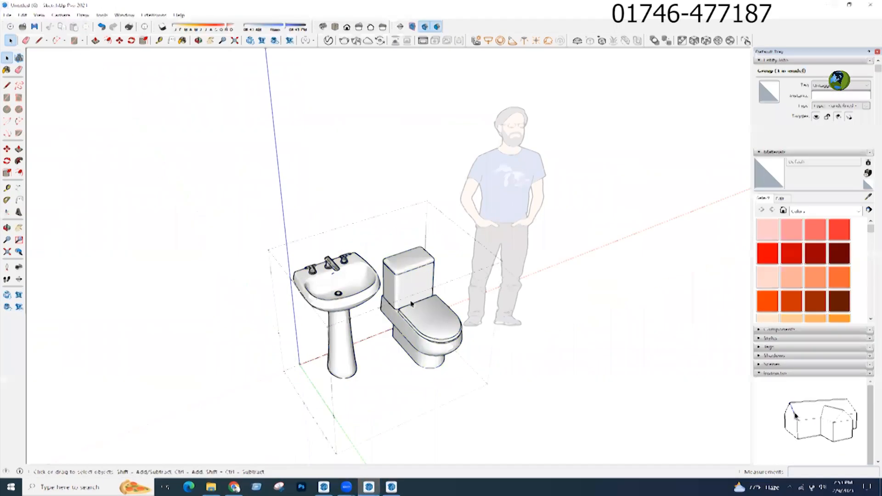
pyautogui.click(367, 331)
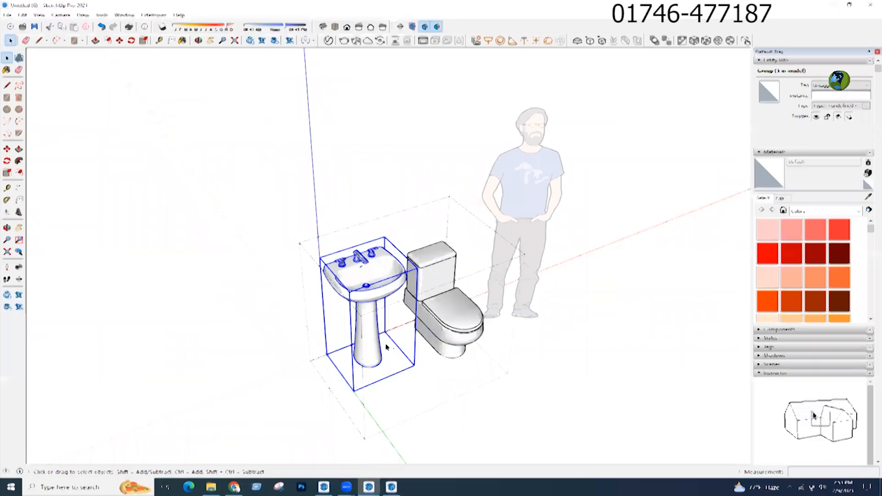
pyautogui.click(394, 459)
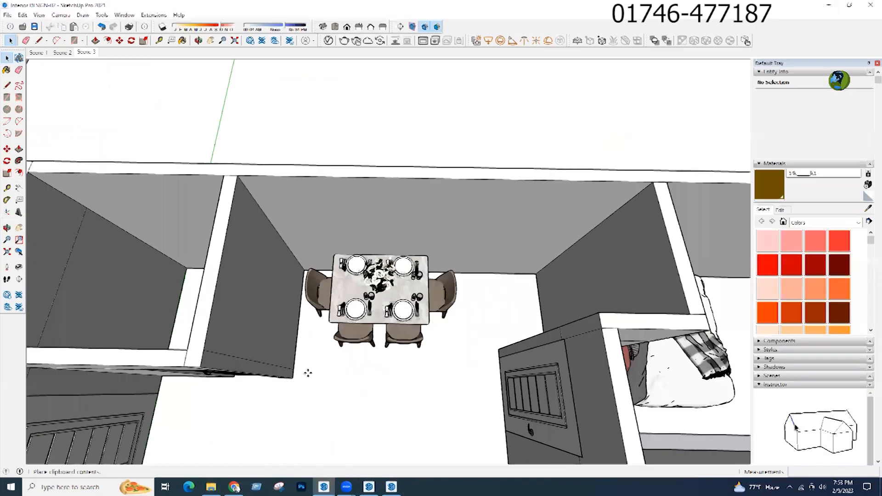
pyautogui.scroll(3, 305, 370)
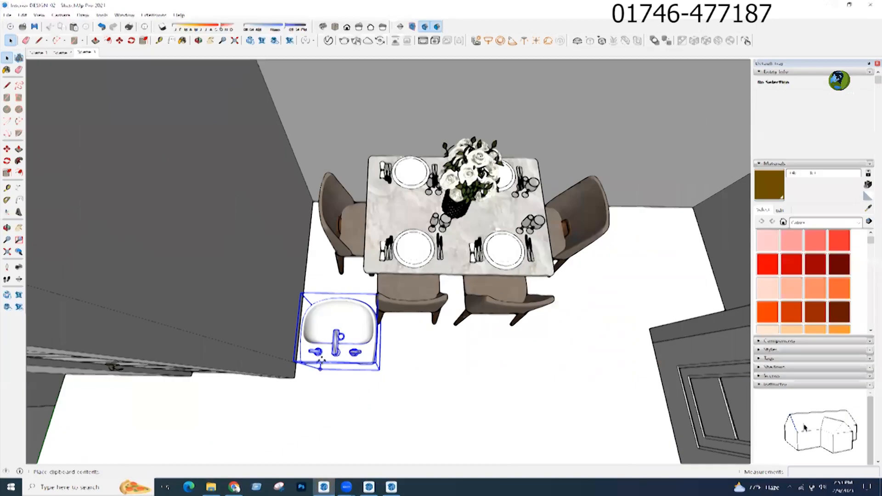
pyautogui.scroll(4, 325, 371)
# - Rotate the pasted basin a quarter turn so that its back faces the partition wall
pyautogui.moveTo(192, 371); pyautogui.dragTo(154, 363, button='middle')
pyautogui.press('q')
pyautogui.scroll(3, 300, 329)
pyautogui.click(300, 329)
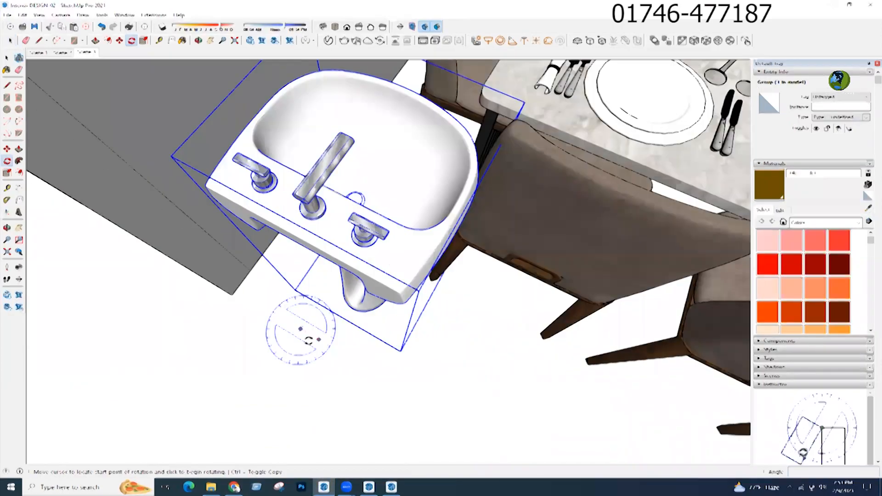
pyautogui.click(319, 339)
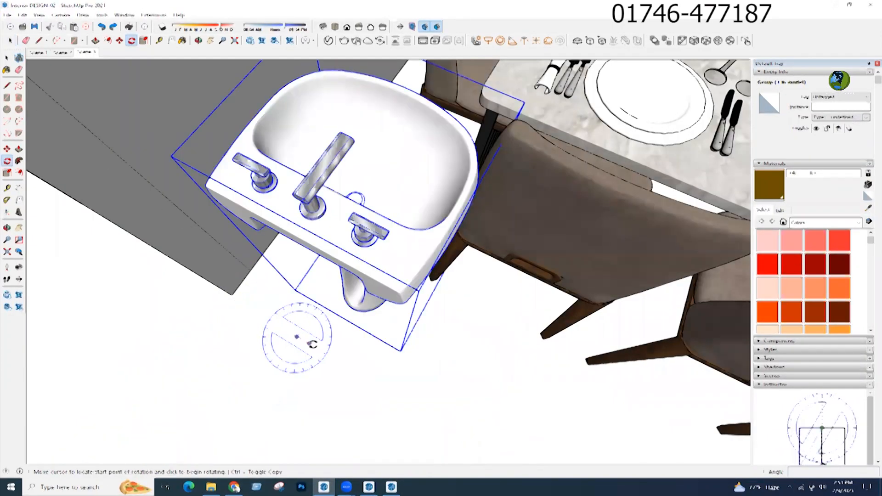
pyautogui.click(279, 367)
pyautogui.moveTo(431, 330); pyautogui.dragTo(407, 333, button='middle')
pyautogui.scroll(-5, 408, 332)
pyautogui.press('space')
# - Move the basin across the floor, closer to the partition wall
pyautogui.scroll(3, 314, 404)
pyautogui.moveTo(317, 402); pyautogui.dragTo(546, 262, button='middle')
pyautogui.press('m')
pyautogui.click(467, 362)
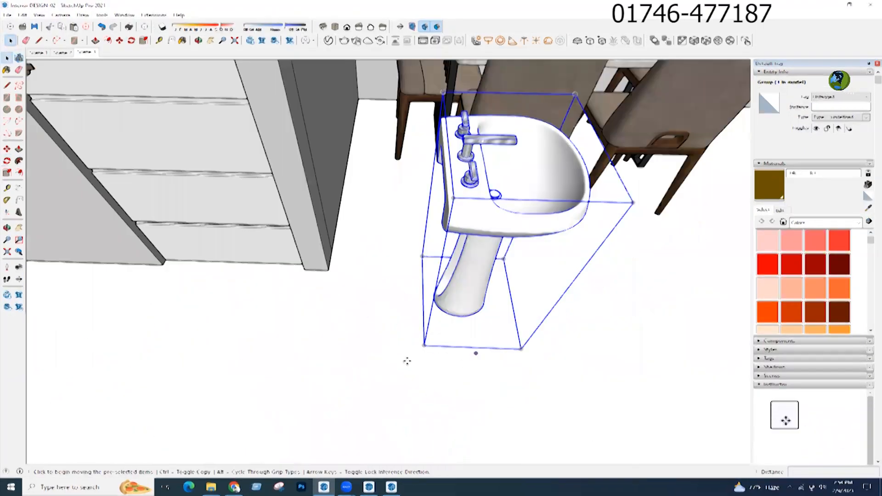
pyautogui.click(356, 360)
pyautogui.click(422, 360)
# - Position the basin with its back against the partition wall at the wall's free end
pyautogui.click(421, 302)
pyautogui.moveTo(403, 320); pyautogui.dragTo(224, 394, button='middle')
pyautogui.moveTo(287, 94); pyautogui.dragTo(279, 174, button='middle')
pyautogui.scroll(4, 279, 174)
pyautogui.click(321, 151)
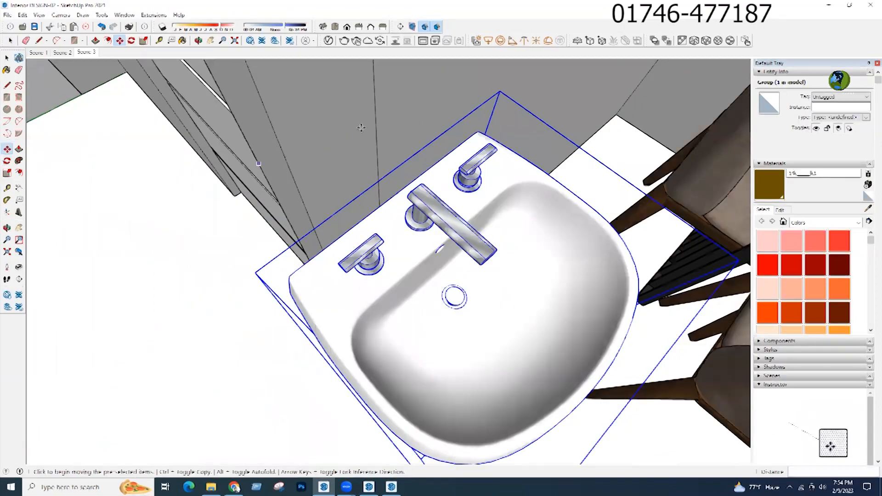
pyautogui.click(380, 113)
pyautogui.scroll(-2, 411, 167)
pyautogui.moveTo(417, 169); pyautogui.dragTo(540, 143, button='middle')
pyautogui.press('space')
pyautogui.scroll(-4, 303, 364)
pyautogui.moveTo(371, 292); pyautogui.dragTo(219, 14, button='middle')
pyautogui.scroll(-4, 370, 303)
pyautogui.moveTo(327, 327); pyautogui.dragTo(395, 329, button='middle')
# - Shift the dining set slightly away from the partition wall that carries the basin
pyautogui.click(395, 329)
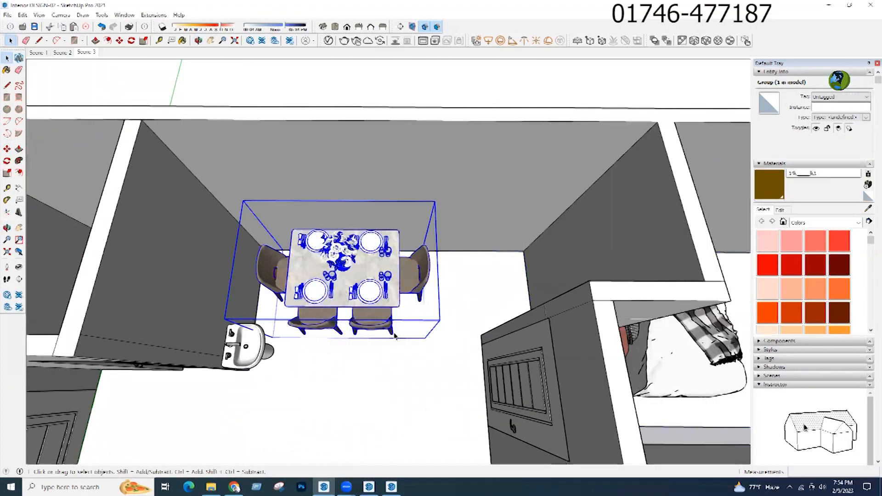
pyautogui.press('m')
pyautogui.press('space')
pyautogui.scroll(-2, 479, 357)
pyautogui.moveTo(479, 358); pyautogui.dragTo(411, 327, button='middle')
pyautogui.scroll(-1, 411, 327)
# - Select the floor and measure the short wall return beside the door on the far side of the dining area
pyautogui.click(397, 330)
pyautogui.scroll(2, 397, 330)
pyautogui.scroll(-2, 525, 281)
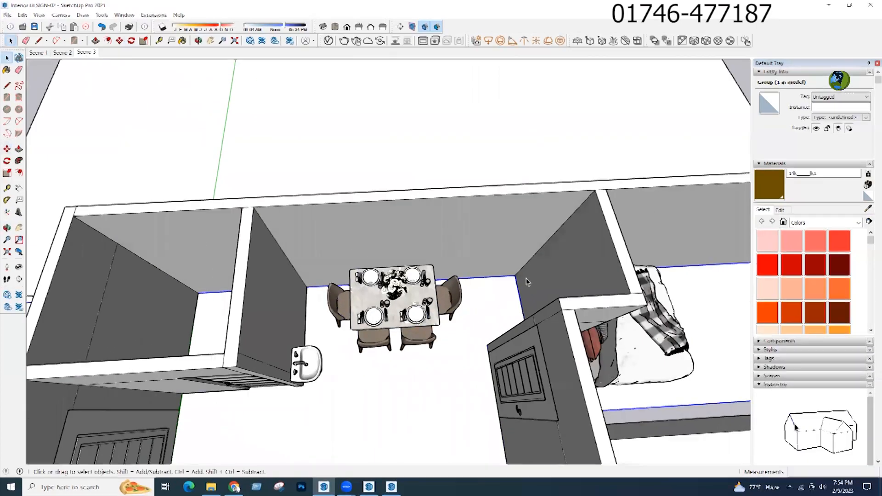
pyautogui.scroll(2, 495, 294)
pyautogui.scroll(-1, 505, 293)
pyautogui.scroll(2, 514, 294)
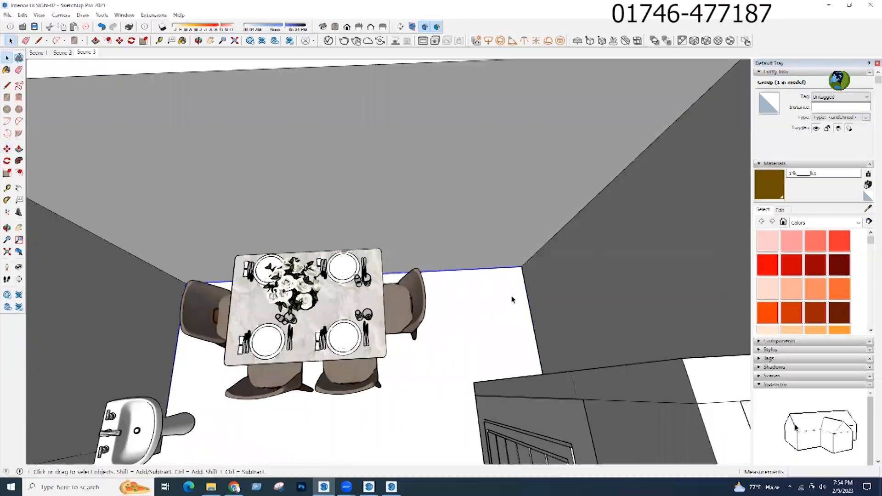
pyautogui.scroll(2, 508, 368)
pyautogui.press('t')
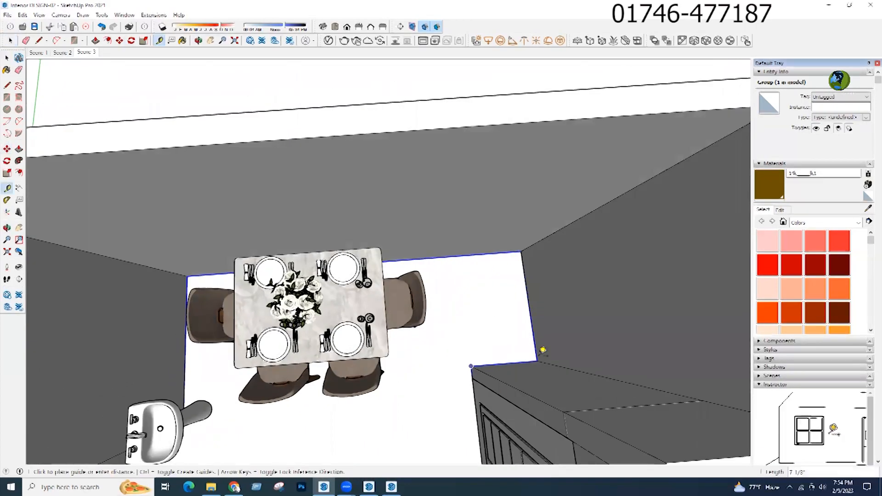
# - Draw a floor line 1'6" along the back wall from the far corner, continuing parallel to the side wall up to the wall return
pyautogui.press('l')
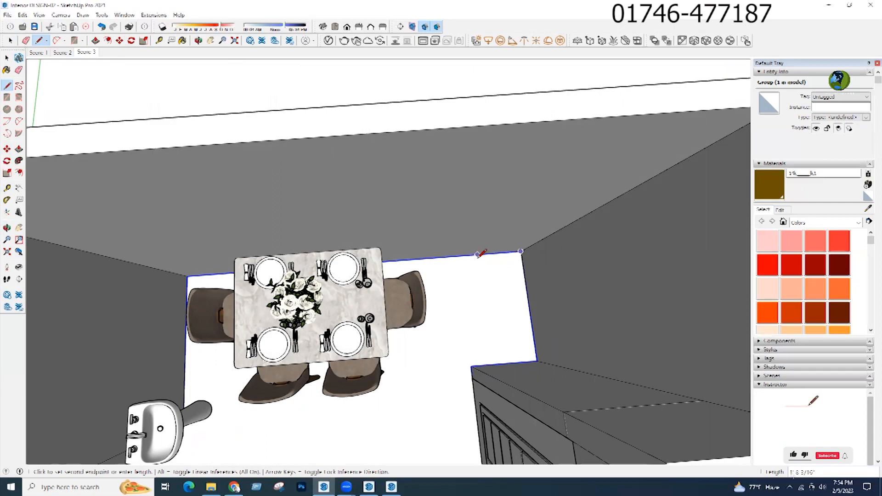
pyautogui.write("1'6")
pyautogui.press('Return')
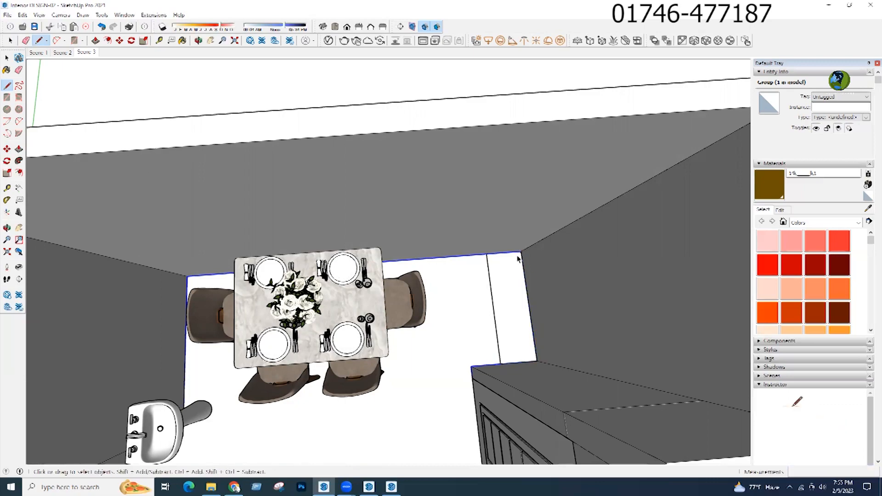
# - Group the 1'6" floor strip along the side wall and extrude it 7' high as a cabinet block
pyautogui.doubleClick(504, 270)
pyautogui.rightClick(504, 270)
pyautogui.click(517, 350)
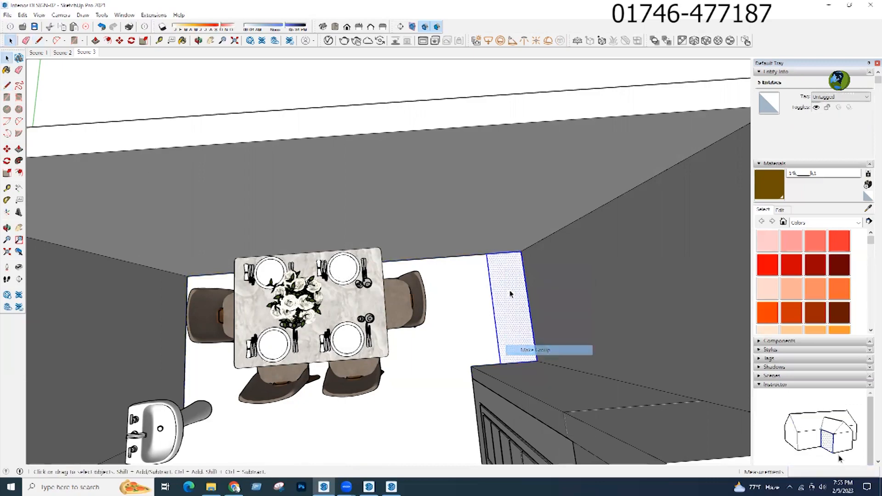
pyautogui.doubleClick(516, 306)
pyautogui.press('p')
pyautogui.click(516, 311)
pyautogui.click(599, 278)
pyautogui.write("7'")
pyautogui.press('Return')
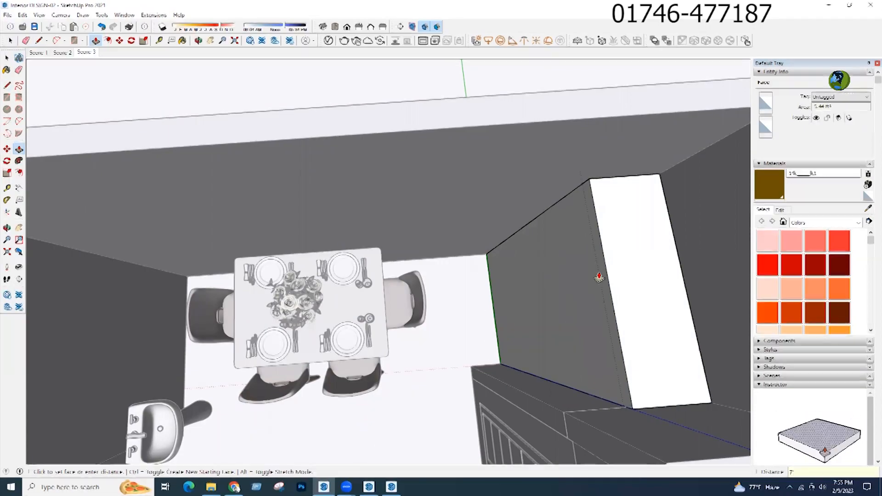
pyautogui.press('space')
pyautogui.click(465, 307)
# - Copy the bottom border line of the cabinet front a short distance above the original
pyautogui.scroll(-2, 465, 308)
pyautogui.scroll(-2, 278, 392)
pyautogui.moveTo(278, 392); pyautogui.dragTo(498, 166, button='middle')
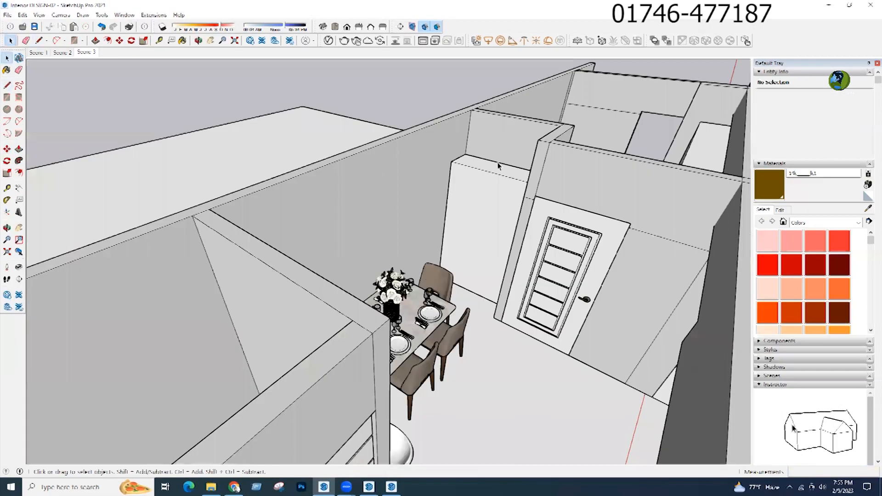
pyautogui.scroll(3, 497, 165)
pyautogui.moveTo(87, 212); pyautogui.dragTo(201, 254, button='middle')
pyautogui.scroll(-2, 200, 254)
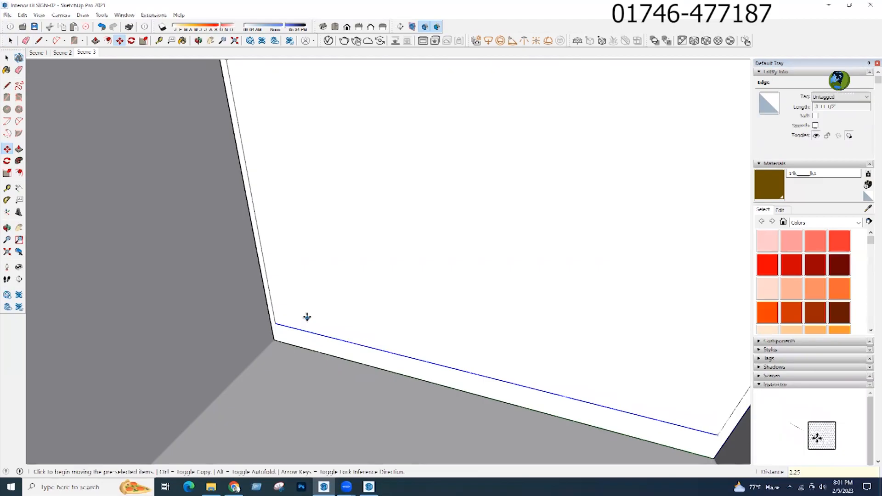
pyautogui.click(307, 317)
pyautogui.press('ctrl')
pyautogui.click(291, 351)
# - Extend the lower border line to the outer edges of the cabinet front with short 3/4" segments
pyautogui.press('l')
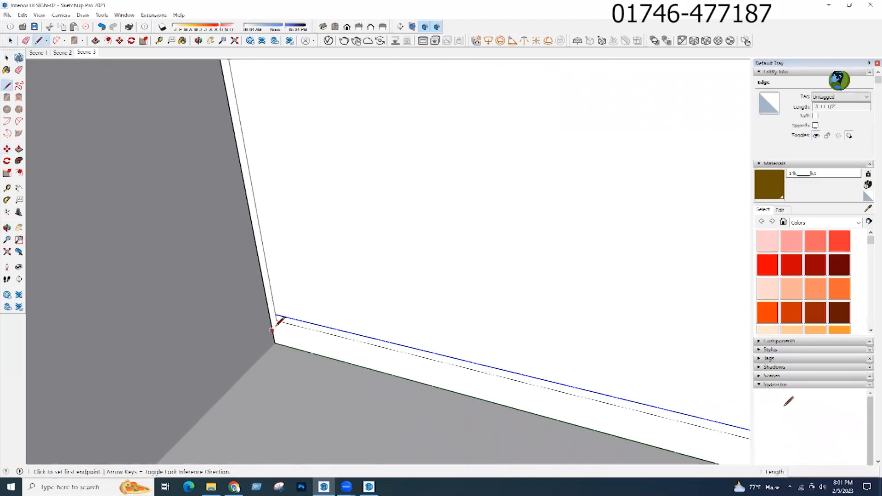
pyautogui.scroll(2, 277, 326)
pyautogui.scroll(-4, 269, 315)
pyautogui.click(667, 435)
pyautogui.click(676, 440)
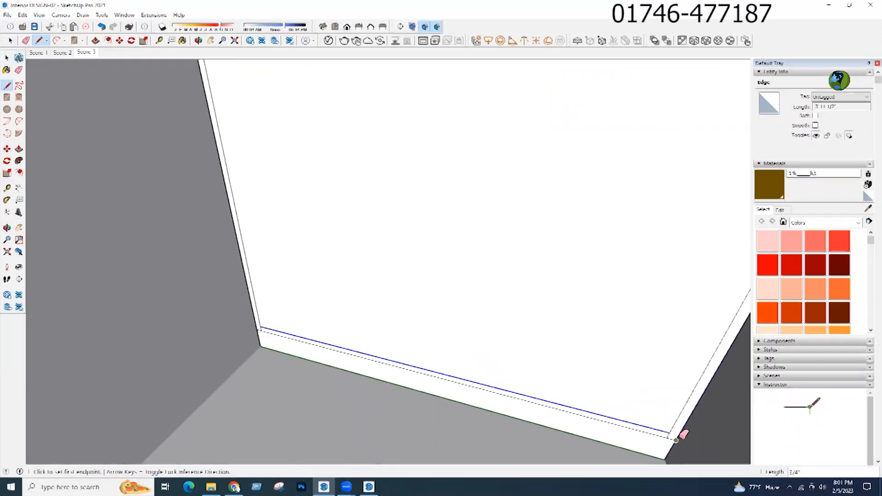
# - Erase the surplus side-border segments between the two bottom lines at both corners of the cabinet front
pyautogui.scroll(2, 673, 437)
pyautogui.press('e')
pyautogui.click(662, 435)
pyautogui.scroll(-2, 700, 433)
pyautogui.scroll(4, 310, 333)
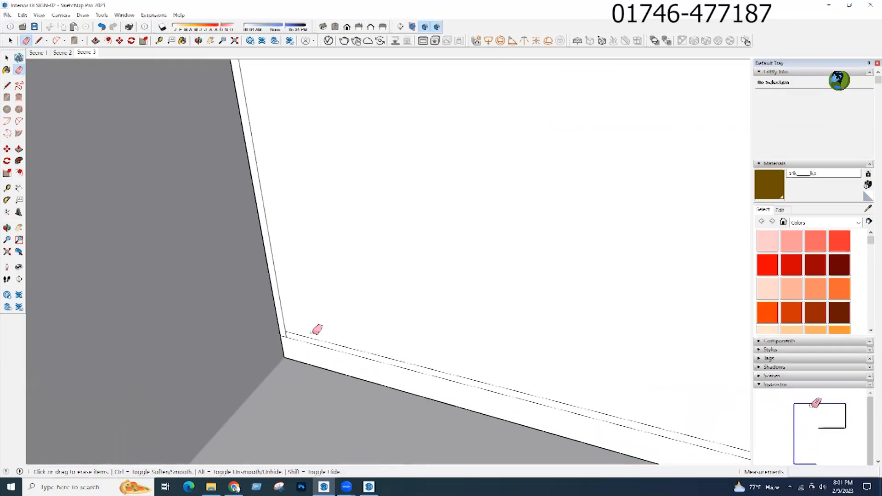
pyautogui.click(276, 334)
# - Push the strip at the base of the cabinet front inward to form a recessed toe kick
pyautogui.scroll(-2, 334, 341)
pyautogui.scroll(-1, 338, 321)
pyautogui.press('p')
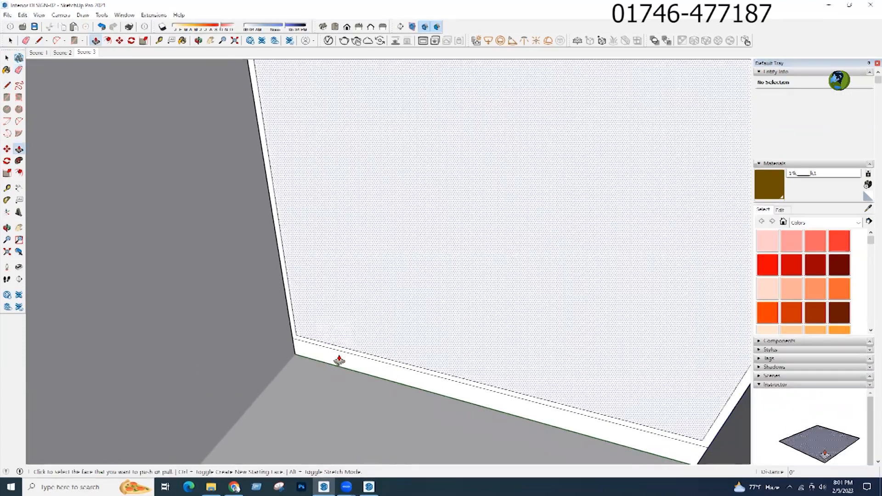
pyautogui.click(340, 361)
pyautogui.click(338, 371)
pyautogui.press('space')
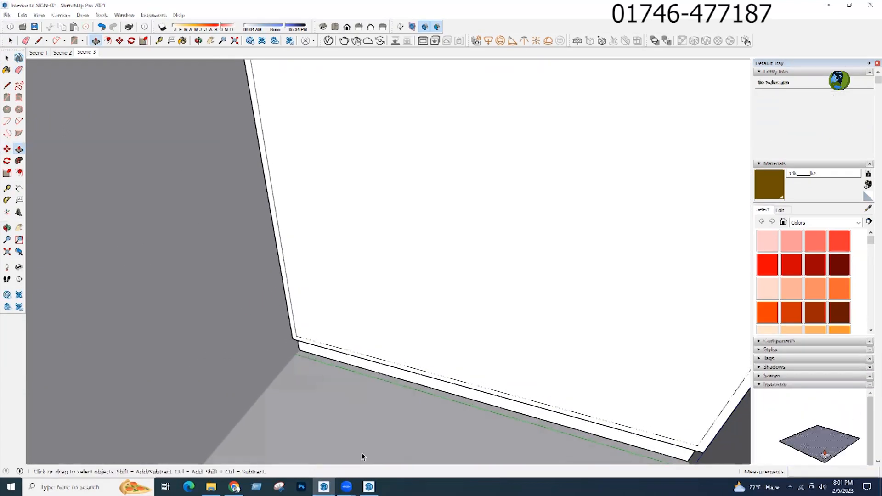
# - Draw a horizontal line across the cabinet front 2'3" above its bottom edge
pyautogui.scroll(-5, 391, 427)
pyautogui.scroll(-3, 393, 427)
pyautogui.click(405, 360)
pyautogui.press('l')
pyautogui.scroll(1, 401, 395)
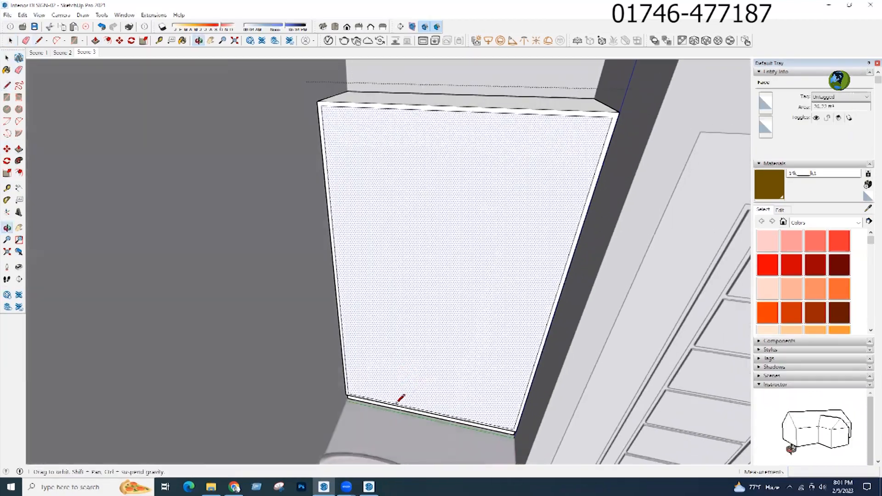
pyautogui.scroll(3, 350, 384)
pyautogui.click(345, 394)
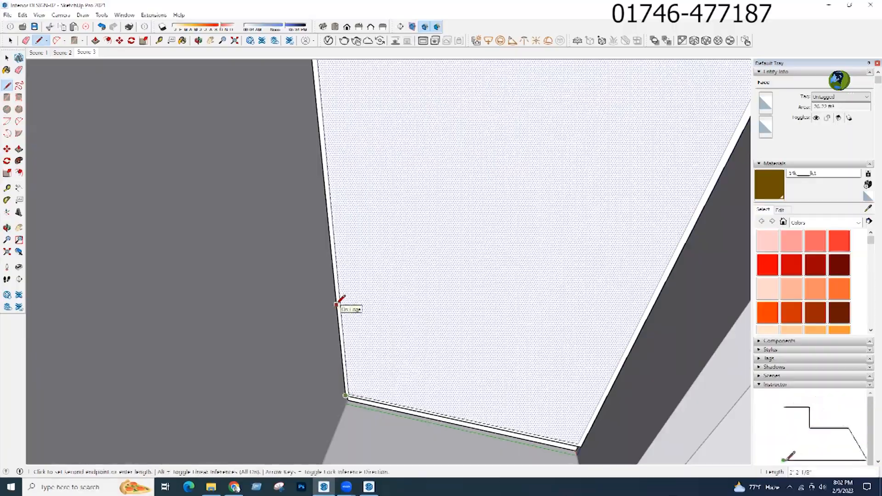
pyautogui.write("2'3")
pyautogui.press('Return')
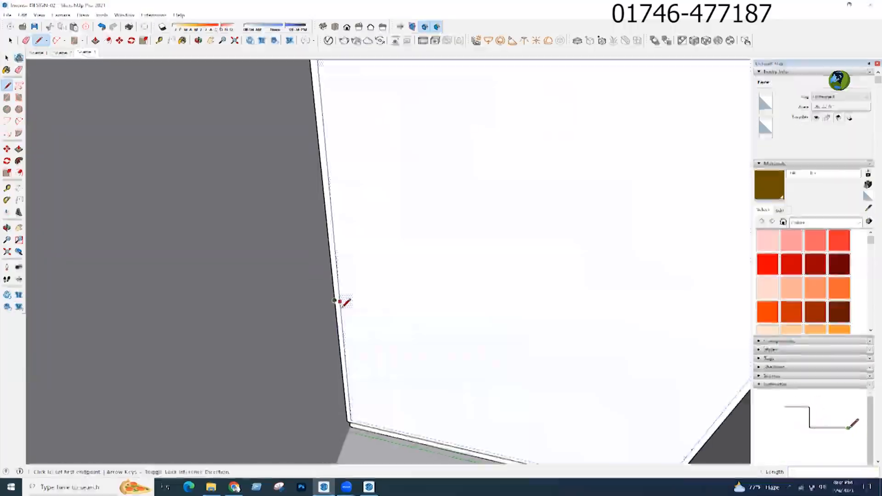
pyautogui.click(335, 301)
pyautogui.click(600, 350)
# - Copy the horizontal line 0.75" upward to outline the counter thickness
pyautogui.press('space')
pyautogui.click(360, 297)
pyautogui.scroll(2, 360, 311)
pyautogui.click(360, 311)
pyautogui.press('m')
pyautogui.press('ctrl')
pyautogui.click(340, 308)
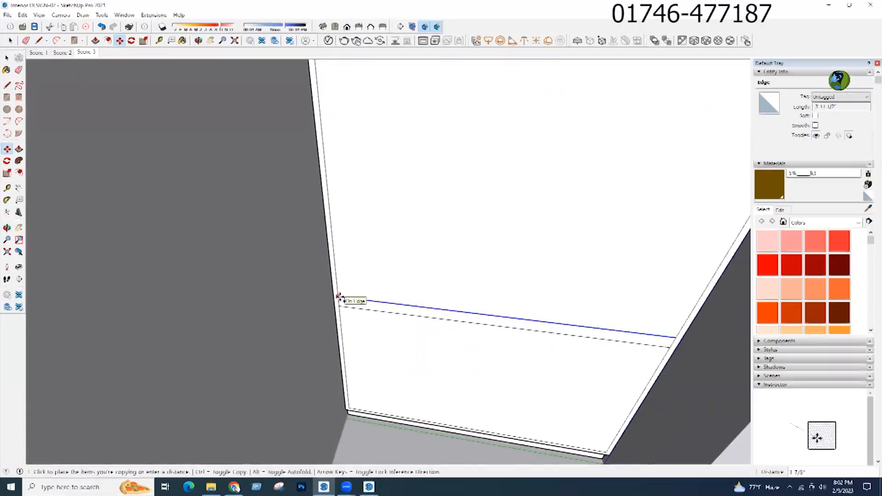
pyautogui.write('7')
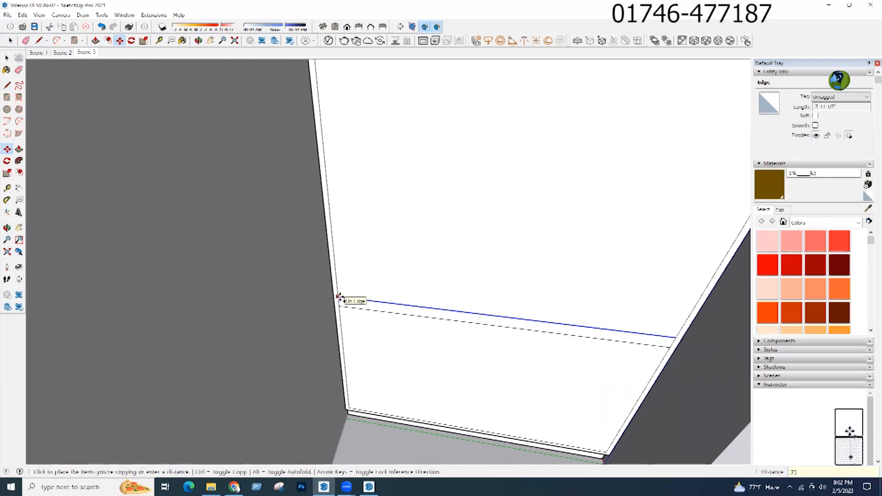
pyautogui.write('5')
pyautogui.press('Return')
# - Mark 14" along the lower horizontal line from its far-wall end and draw a vertical line down to the base border
pyautogui.scroll(-1, 348, 309)
pyautogui.press('l')
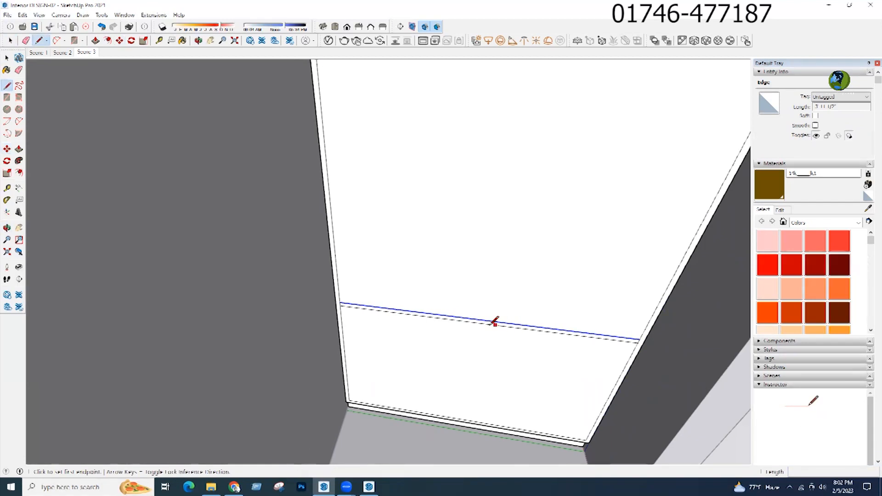
pyautogui.press('t')
pyautogui.click(638, 342)
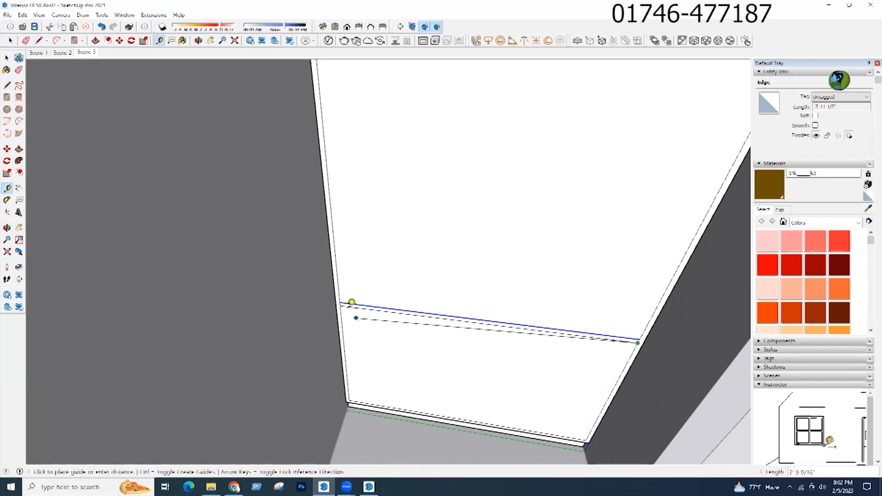
pyautogui.press('l')
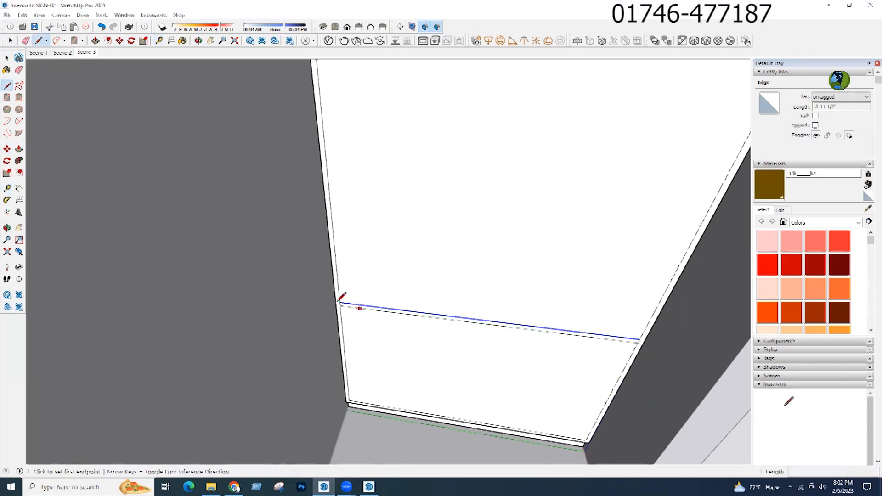
pyautogui.click(341, 305)
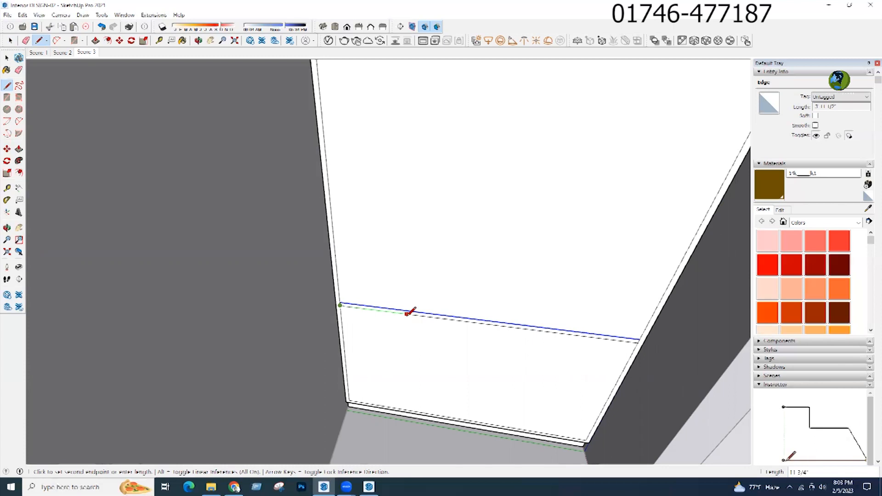
pyautogui.write('14')
pyautogui.press('Return')
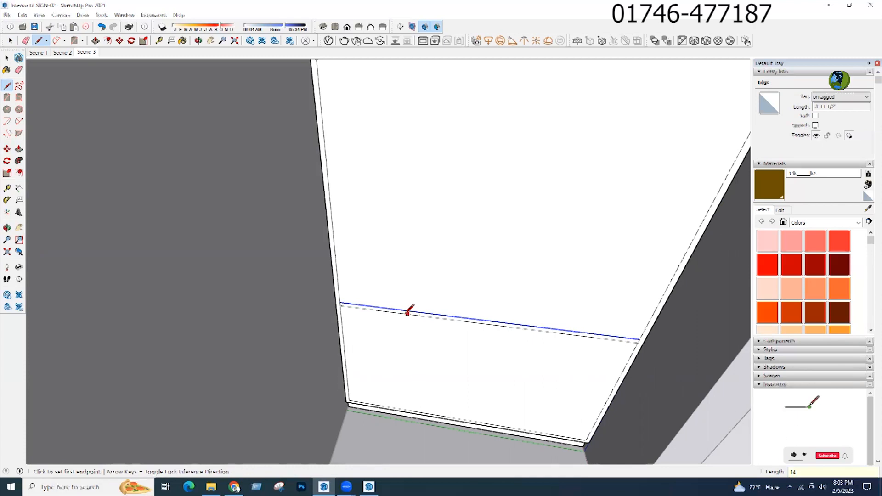
pyautogui.click(419, 315)
pyautogui.click(413, 407)
# - Copy the vertical line 0.25" sideways to outline the gap between two doors
pyautogui.press('space')
pyautogui.click(420, 327)
pyautogui.press('m')
pyautogui.scroll(2, 425, 331)
pyautogui.press('ctrl')
pyautogui.click(418, 310)
pyautogui.click(425, 312)
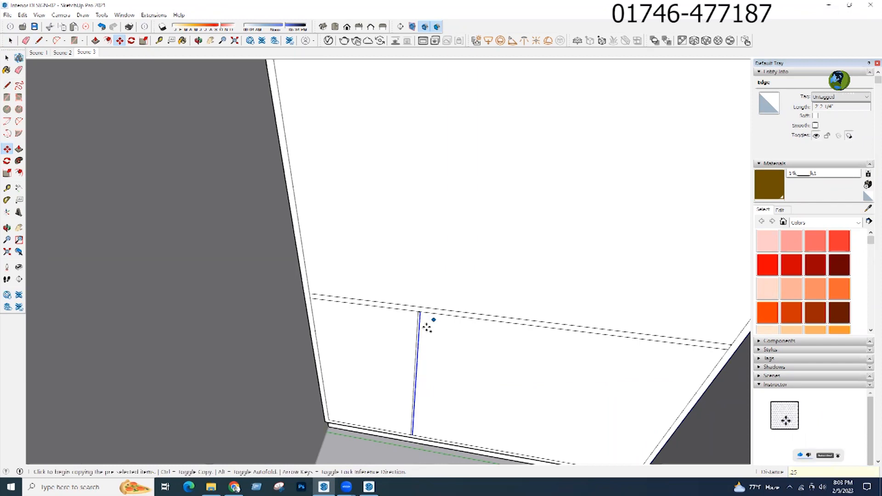
# - Copy the pair of gap lines 1'2 1/4" along the lower section to divide it into three doors
pyautogui.press('space')
pyautogui.scroll(-2, 418, 321)
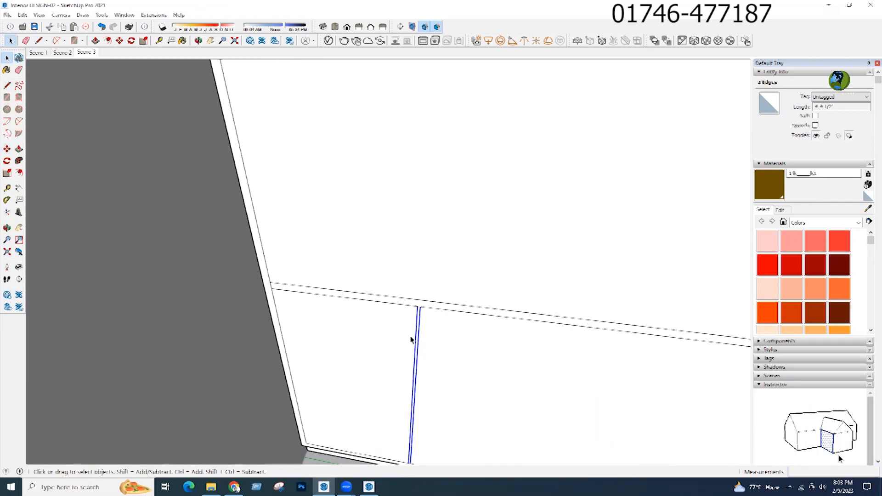
pyautogui.scroll(1, 349, 322)
pyautogui.press('m')
pyautogui.click(265, 286)
pyautogui.press('ctrl')
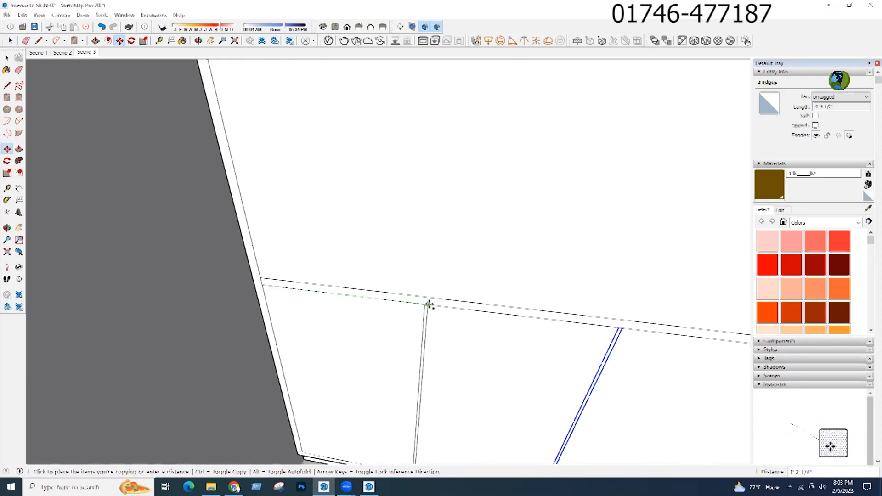
pyautogui.click(426, 304)
pyautogui.scroll(-2, 240, 318)
# - Adjust the positions of the divider line pairs to even out the three lower door panels
pyautogui.moveTo(321, 316); pyautogui.dragTo(517, 331, button='middle')
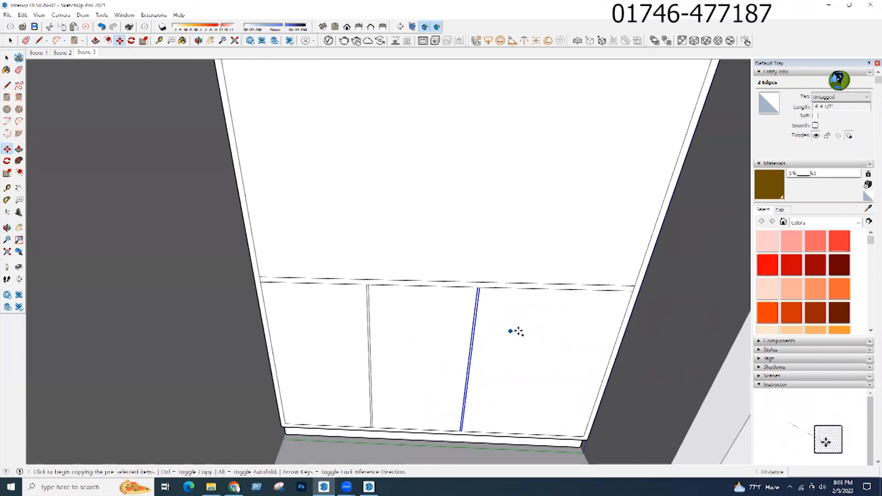
pyautogui.click(516, 331)
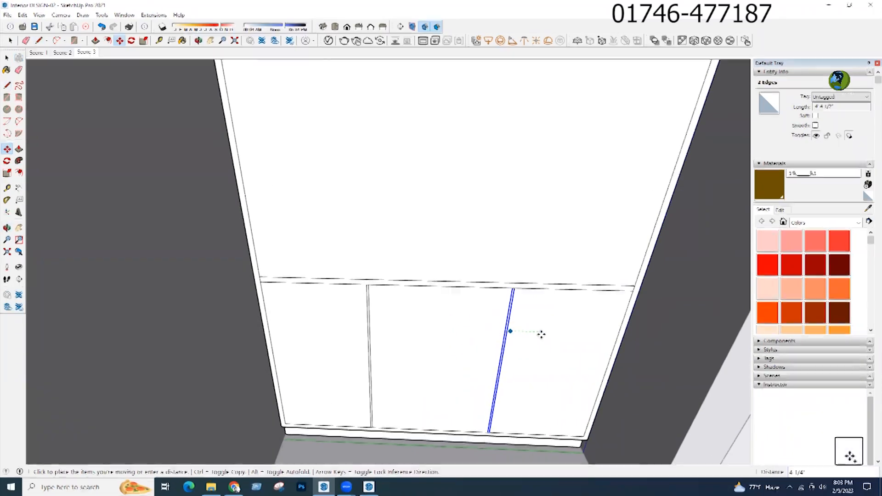
pyautogui.click(379, 327)
pyautogui.press('space')
pyautogui.press('m')
pyautogui.click(393, 321)
pyautogui.click(408, 321)
pyautogui.press('space')
# - Push the large upper face of the cabinet inward to create an open recess above the doors
pyautogui.moveTo(430, 364); pyautogui.dragTo(381, 344, button='middle')
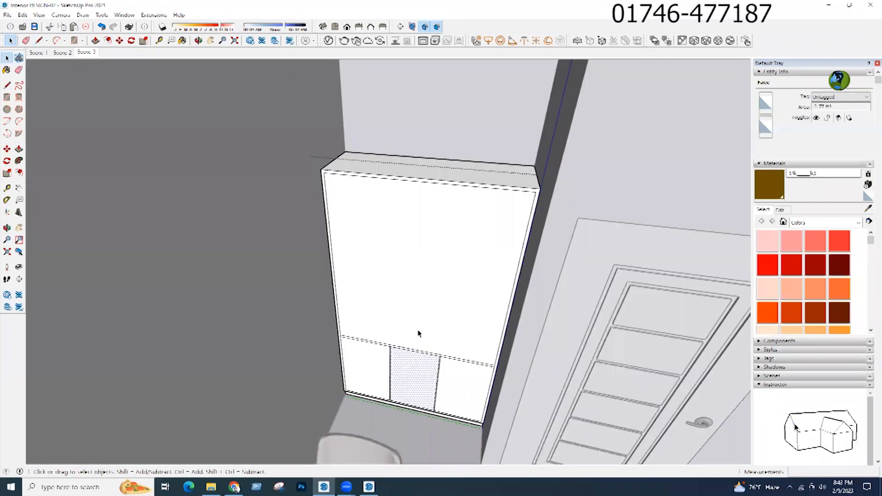
pyautogui.moveTo(418, 332); pyautogui.dragTo(408, 252, button='middle')
pyautogui.click(407, 254)
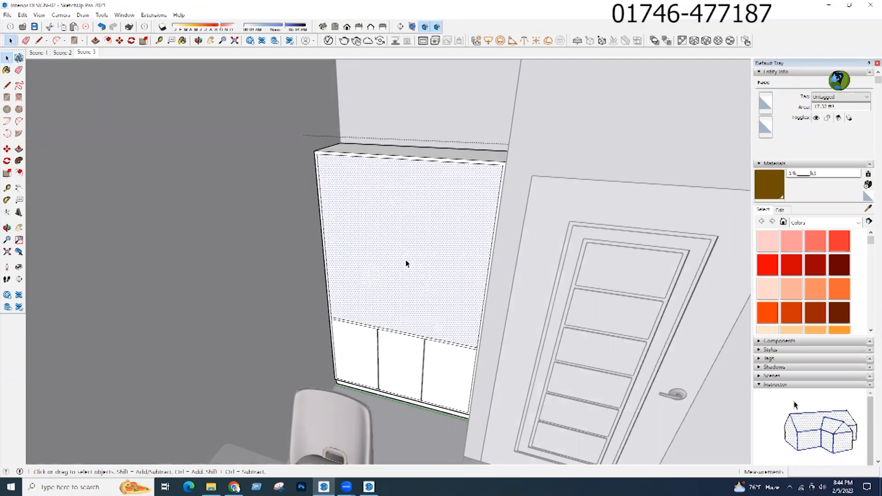
pyautogui.press('p')
pyautogui.moveTo(364, 280); pyautogui.dragTo(380, 261)
pyautogui.click(381, 261)
pyautogui.press('space')
pyautogui.scroll(3, 381, 263)
pyautogui.moveTo(428, 305); pyautogui.dragTo(423, 331, button='middle')
pyautogui.scroll(-1, 421, 327)
pyautogui.press('Escape')
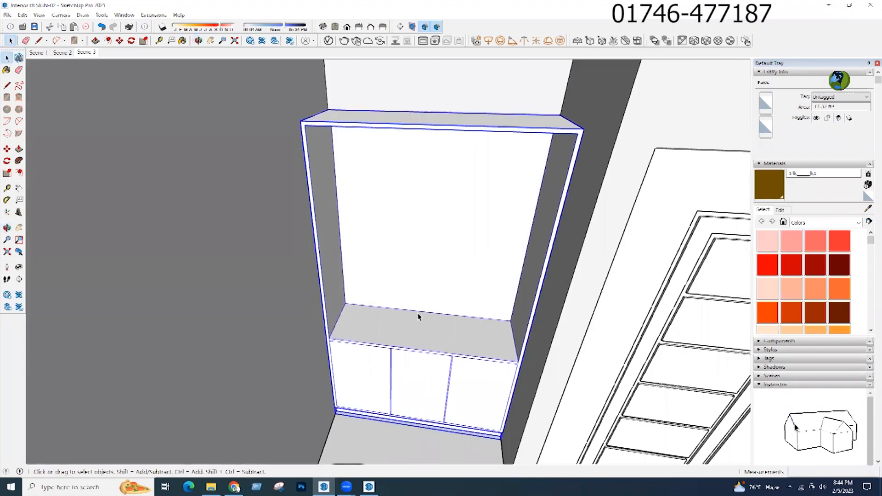
# - Draw a rectangle covering the floor of the open recess and make it a group
pyautogui.scroll(2, 418, 317)
pyautogui.press('r')
pyautogui.scroll(2, 349, 301)
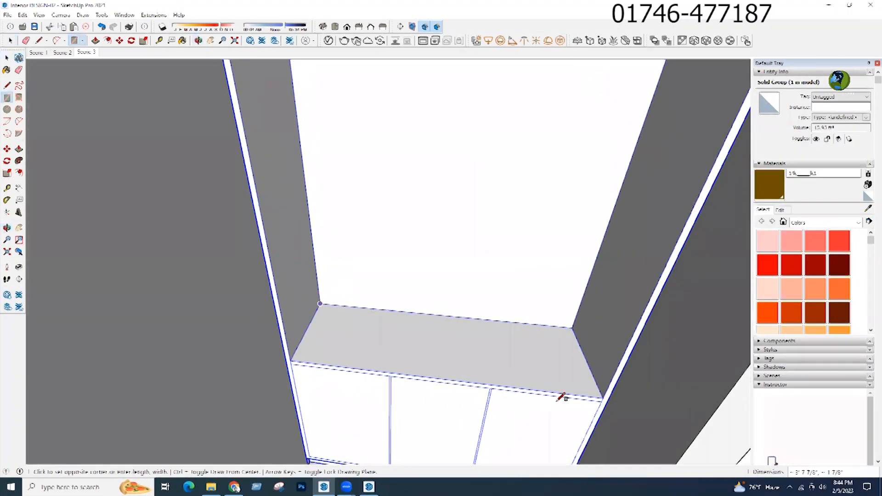
pyautogui.scroll(1, 561, 396)
pyautogui.click(604, 396)
pyautogui.press('space')
pyautogui.doubleClick(492, 355)
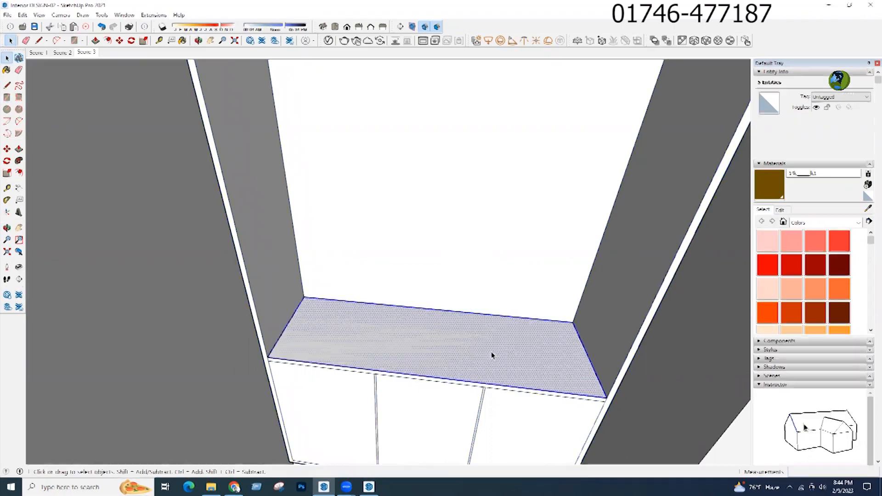
pyautogui.rightClick(491, 353)
pyautogui.press('Escape')
# - Extrude the rectangle inside its group 0.75" to form a shelf board
pyautogui.click(468, 332)
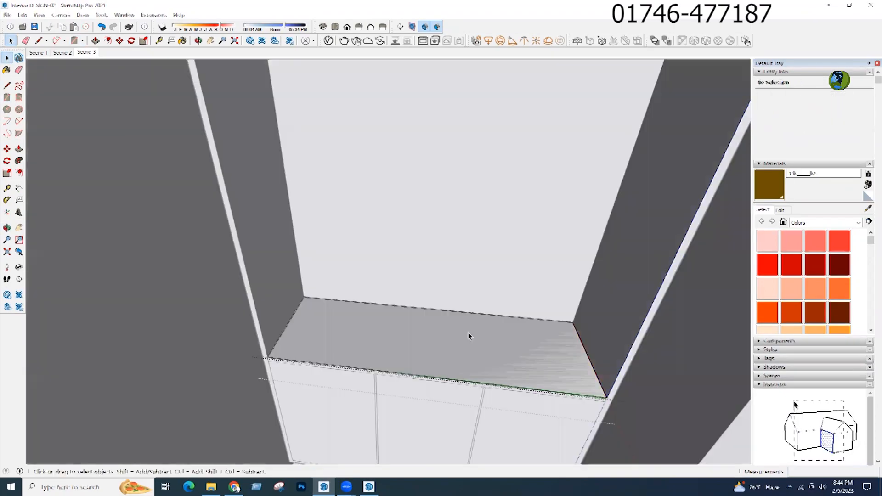
pyautogui.press('p')
pyautogui.click(462, 337)
pyautogui.write('.75')
pyautogui.press('Return')
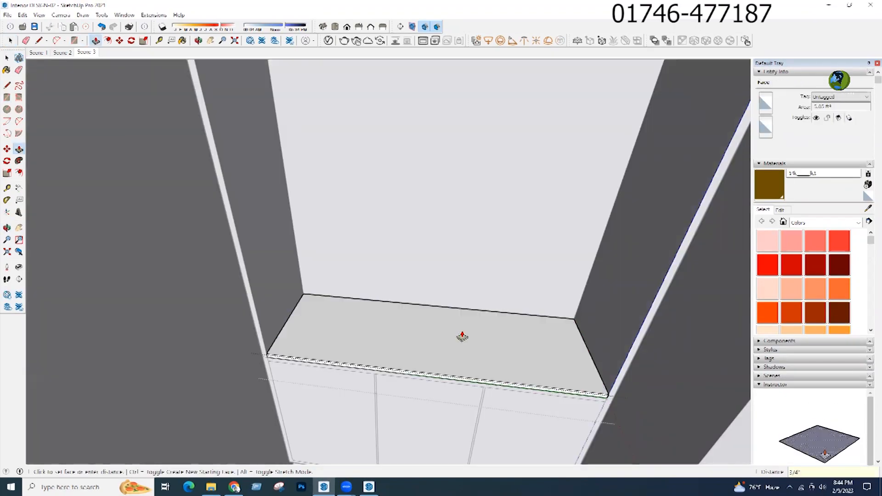
pyautogui.press('space')
pyautogui.press('Escape')
# - Move the shelf board 16" up inside the open recess
pyautogui.click(448, 327)
pyautogui.keyDown('ctrl'); pyautogui.click(479, 285); pyautogui.keyUp('ctrl')
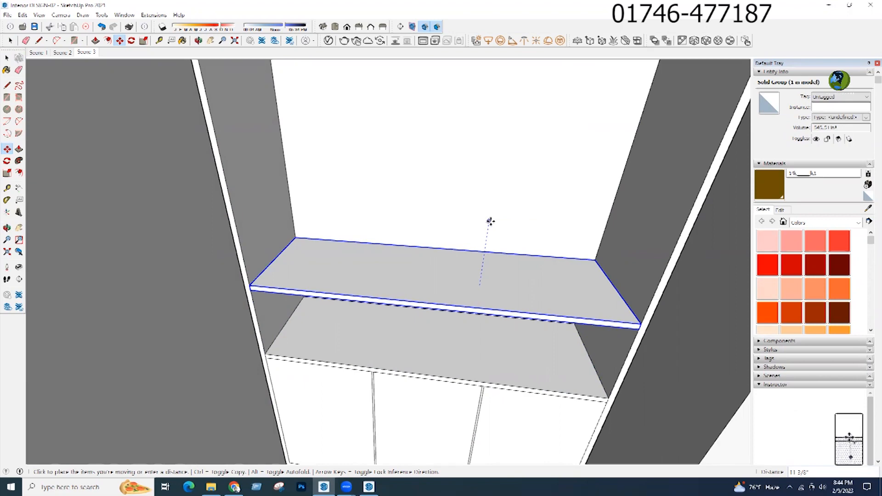
pyautogui.write('6')
pyautogui.press('Return')
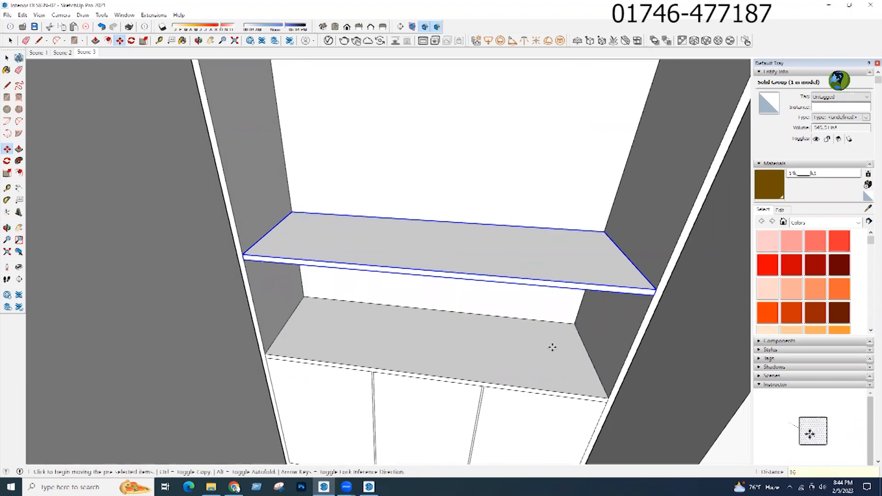
# - Lower the shelf board by 4" within the open recess
pyautogui.scroll(-4, 468, 336)
pyautogui.moveTo(439, 413); pyautogui.dragTo(399, 409, button='middle')
pyautogui.scroll(1, 493, 396)
pyautogui.moveTo(495, 332); pyautogui.dragTo(471, 269, button='middle')
pyautogui.scroll(1, 471, 310)
pyautogui.click(458, 230)
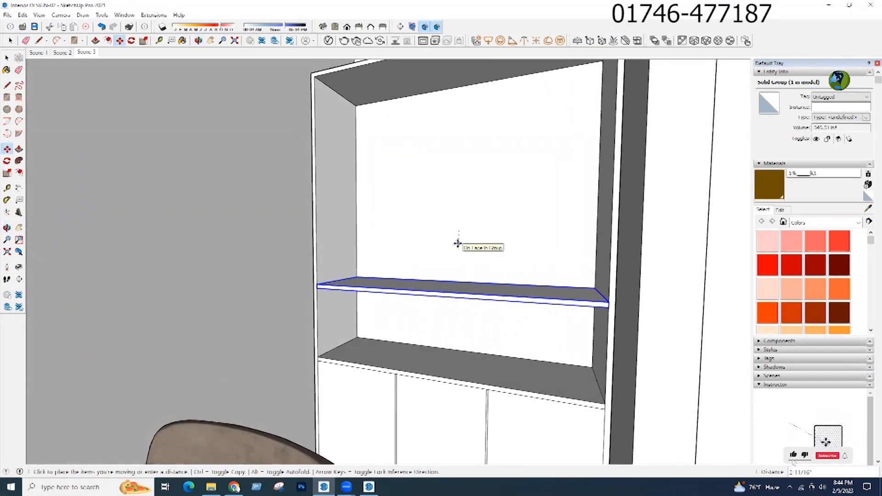
pyautogui.write('4')
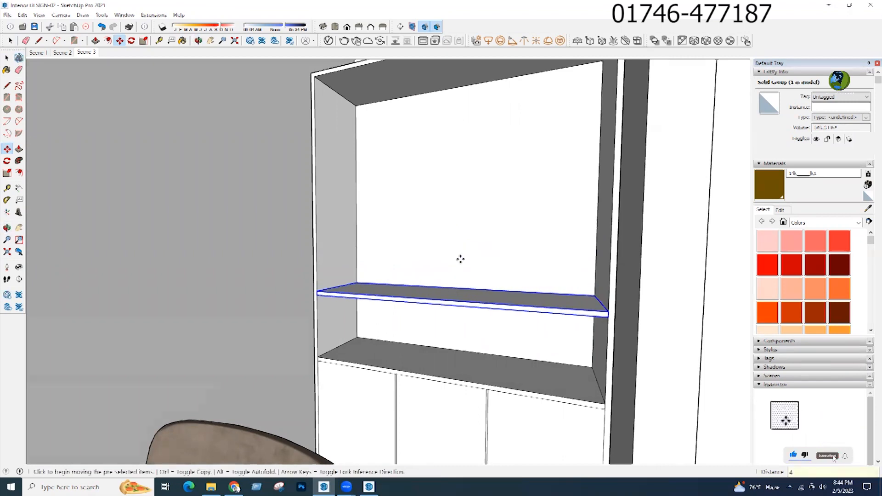
# - Copy the shelf board upward and array the copy x2, making three evenly spaced shelves in the open recess
pyautogui.click(357, 279)
pyautogui.scroll(1, 356, 282)
pyautogui.click(357, 280)
pyautogui.write('x2')
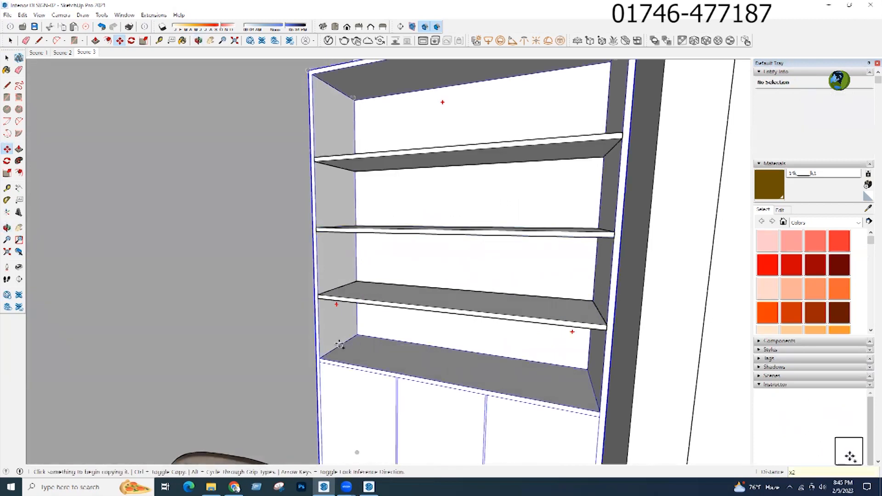
pyautogui.moveTo(340, 345); pyautogui.dragTo(346, 388, button='middle')
pyautogui.scroll(-3, 346, 387)
pyautogui.press('space')
pyautogui.moveTo(354, 325); pyautogui.dragTo(352, 218, button='middle')
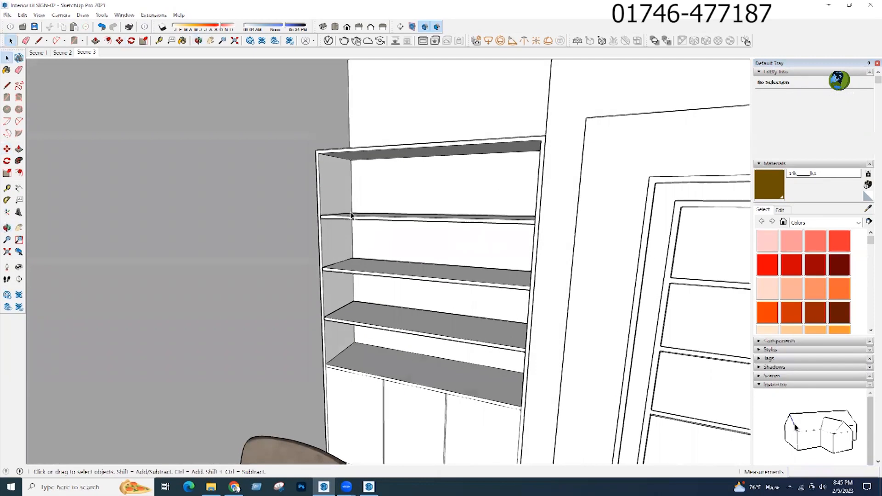
# - Measure from the recess's upper back corner and raise all three shelf boards together by 2.25"
pyautogui.scroll(3, 351, 216)
pyautogui.press('l')
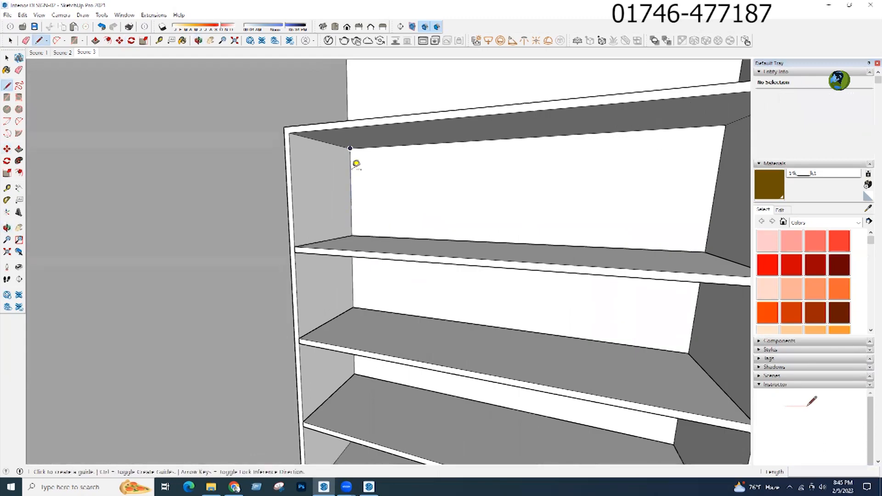
pyautogui.click(350, 149)
pyautogui.press('space')
pyautogui.scroll(-3, 366, 171)
pyautogui.click(372, 220)
pyautogui.keyDown('ctrl'); pyautogui.click(381, 324); pyautogui.keyUp('ctrl')
pyautogui.press('m')
pyautogui.click(419, 205)
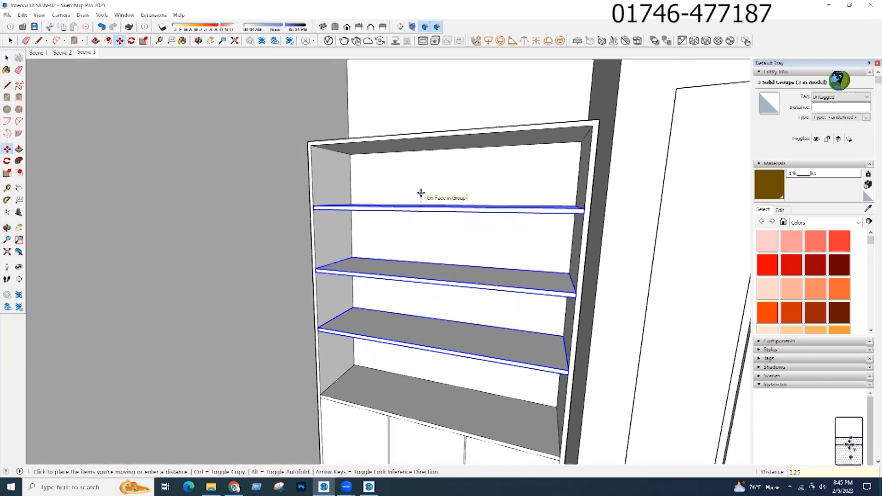
pyautogui.press('Return')
# - Draw a rectangle covering the whole front opening of the shelf recess and make it a group
pyautogui.scroll(-1, 386, 227)
pyautogui.scroll(3, 386, 326)
pyautogui.moveTo(386, 327)
pyautogui.mouseDown(button='middle')
pyautogui.moveTo(406, 357)
pyautogui.moveTo(432, 321)
pyautogui.mouseUp(button='middle')
pyautogui.scroll(-3, 435, 284)
pyautogui.click(435, 283)
pyautogui.moveTo(437, 282)
pyautogui.mouseDown(button='middle')
pyautogui.moveTo(470, 248)
pyautogui.moveTo(518, 275)
pyautogui.moveTo(392, 321)
pyautogui.moveTo(403, 296)
pyautogui.moveTo(384, 294)
pyautogui.moveTo(382, 358)
pyautogui.mouseUp(button='middle')
pyautogui.click(403, 296)
pyautogui.scroll(-2, 396, 296)
pyautogui.scroll(2, 386, 333)
pyautogui.scroll(2, 389, 270)
pyautogui.press('r')
pyautogui.click(304, 126)
pyautogui.scroll(3, 557, 428)
pyautogui.click(557, 428)
pyautogui.scroll(-4, 502, 393)
pyautogui.press('space')
pyautogui.doubleClick(467, 311)
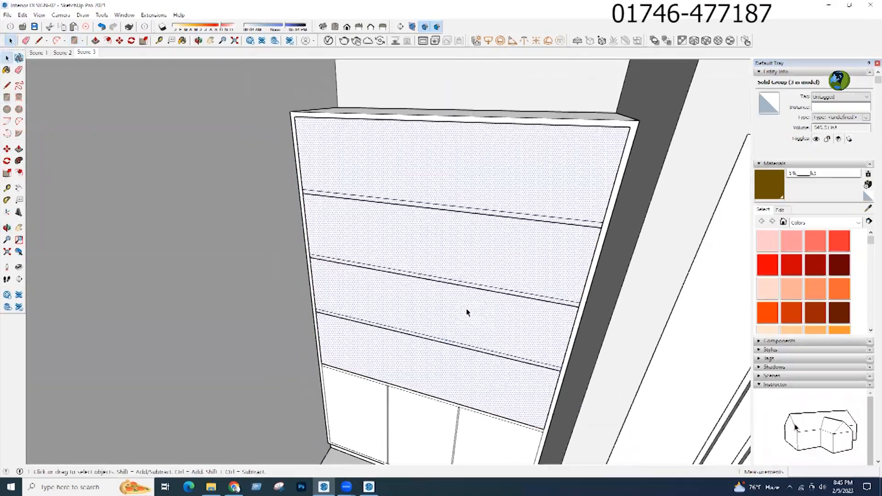
pyautogui.rightClick(446, 307)
pyautogui.click(483, 387)
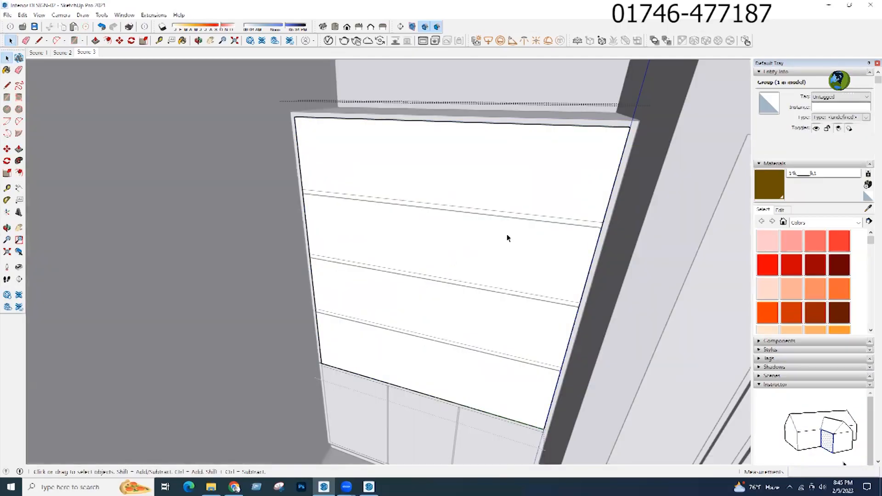
# - Paint the front panel group with Translucent Glass Gray from the Glass and Mirrors materials
pyautogui.click(604, 256)
pyautogui.scroll(-3, 770, 278)
pyautogui.click(822, 222)
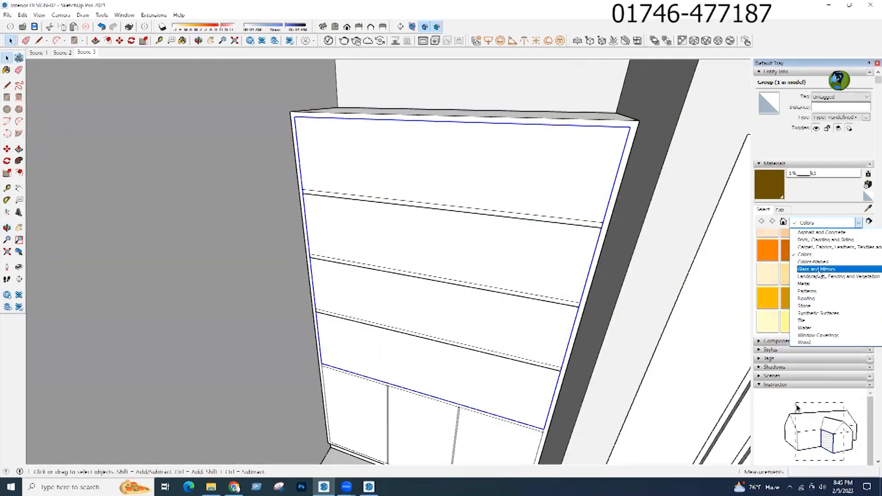
pyautogui.click(819, 270)
pyautogui.click(811, 267)
pyautogui.click(419, 199)
pyautogui.moveTo(420, 198)
pyautogui.mouseDown(button='middle')
pyautogui.moveTo(366, 262)
pyautogui.moveTo(389, 189)
pyautogui.mouseUp(button='middle')
# - Hide the glass panel and push the uppermost shelf's front face back 0.25" inside its group
pyautogui.rightClick(375, 161)
pyautogui.click(390, 185)
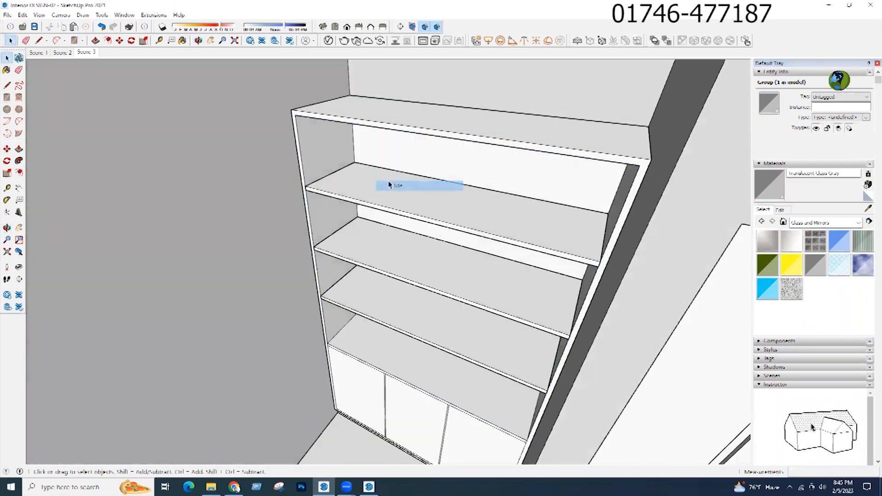
pyautogui.scroll(1, 379, 192)
pyautogui.doubleClick(379, 192)
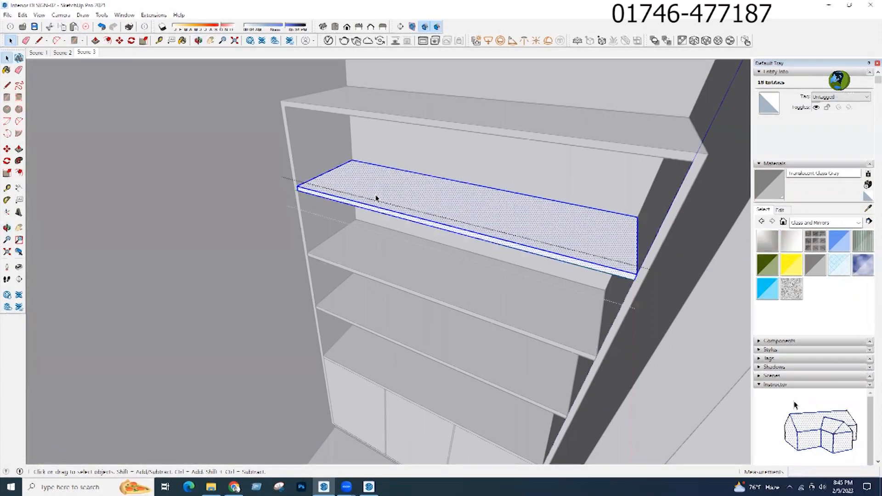
pyautogui.press('p')
pyautogui.write('.25')
pyautogui.press('Return')
# - Push the front faces of the middle and lowest shelves back by the same 0.25"
pyautogui.click(355, 259)
pyautogui.doubleClick(354, 260)
pyautogui.click(354, 261)
pyautogui.press('p')
pyautogui.doubleClick(351, 271)
pyautogui.press('space')
pyautogui.click(369, 317)
pyautogui.doubleClick(368, 316)
pyautogui.click(369, 318)
pyautogui.press('p')
pyautogui.doubleClick(364, 332)
pyautogui.press('space')
pyautogui.click(366, 333)
# - Unhide the glass panel and draw a vertical line inside its group between the midpoints of its upper and lower edges
pyautogui.click(22, 15)
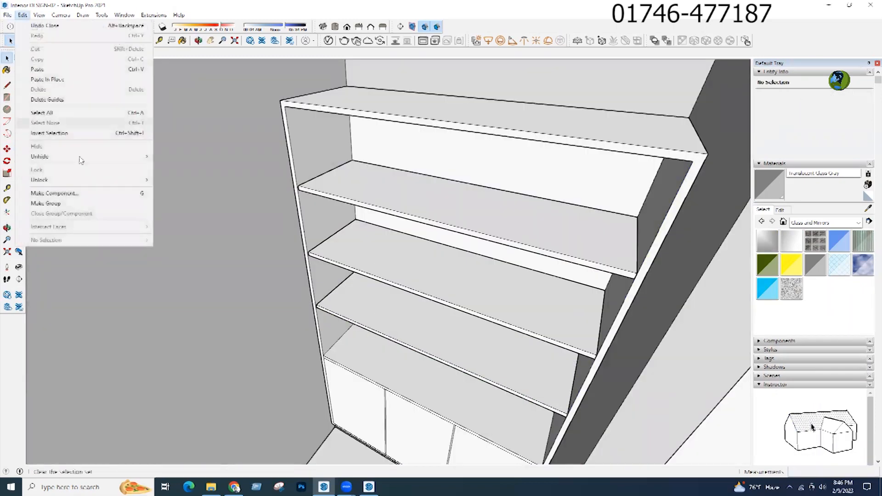
pyautogui.click(171, 179)
pyautogui.moveTo(340, 227)
pyautogui.mouseDown(button='middle')
pyautogui.moveTo(450, 220)
pyautogui.moveTo(482, 187)
pyautogui.mouseUp(button='middle')
pyautogui.press('l')
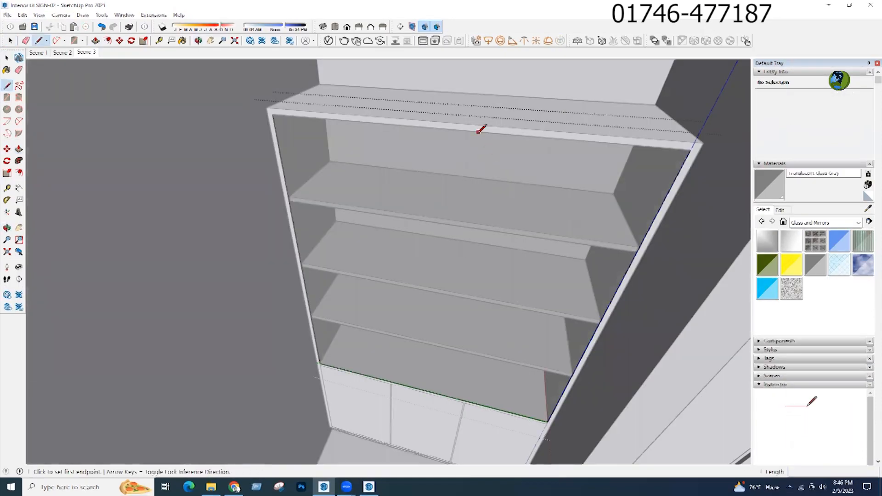
pyautogui.click(453, 130)
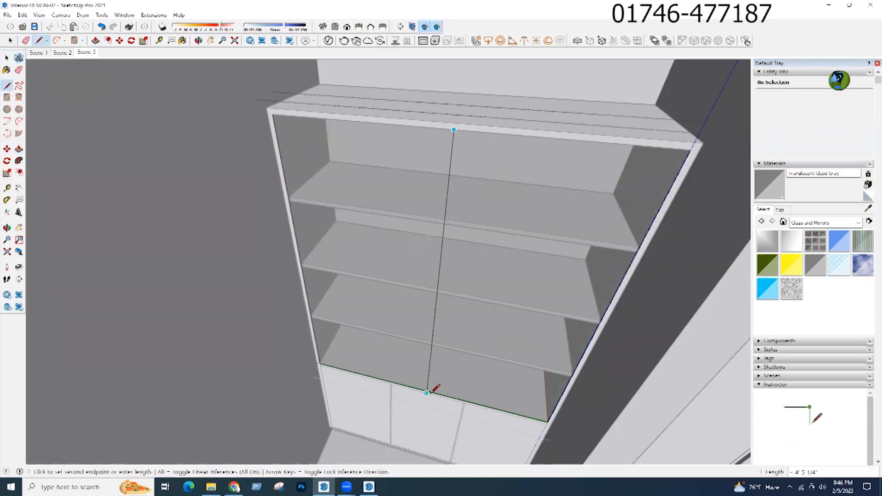
pyautogui.click(425, 390)
pyautogui.press('space')
pyautogui.moveTo(447, 296); pyautogui.dragTo(461, 239, button='middle')
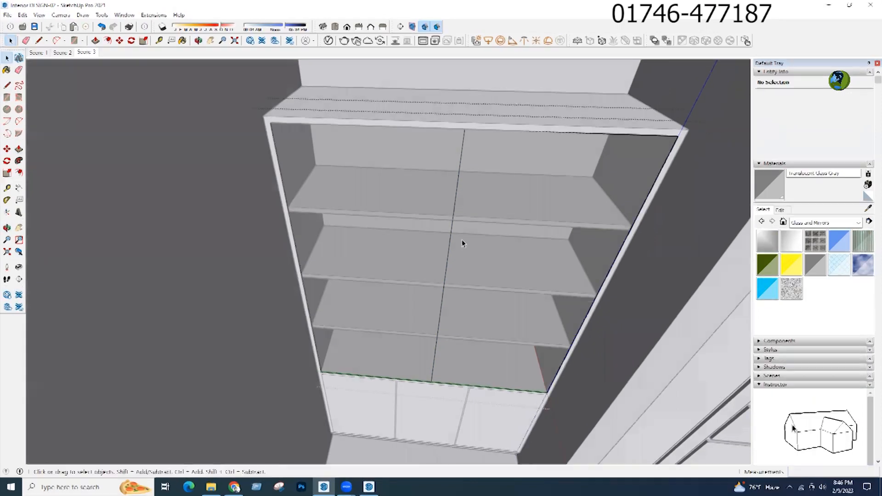
# - Copy the glass panel's centre line slightly sideways to form a narrow vertical strip between the two halves
pyautogui.press('m')
pyautogui.press('ctrl')
pyautogui.write('25')
pyautogui.press('Return')
pyautogui.moveTo(329, 250); pyautogui.dragTo(294, 248, button='middle')
pyautogui.press('space')
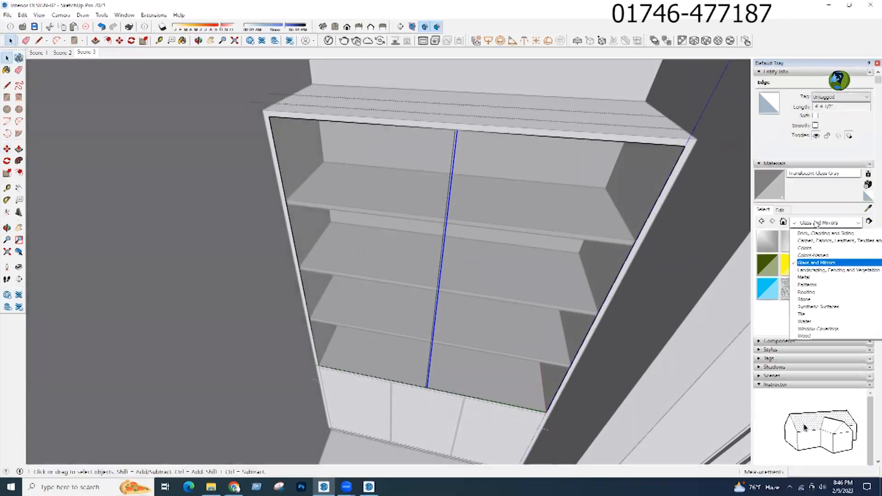
# - Paint the narrow centre strip of the glass panel black with Color M09 and close the group
pyautogui.click(804, 248)
pyautogui.scroll(-10, 808, 271)
pyautogui.click(791, 255)
pyautogui.scroll(3, 451, 208)
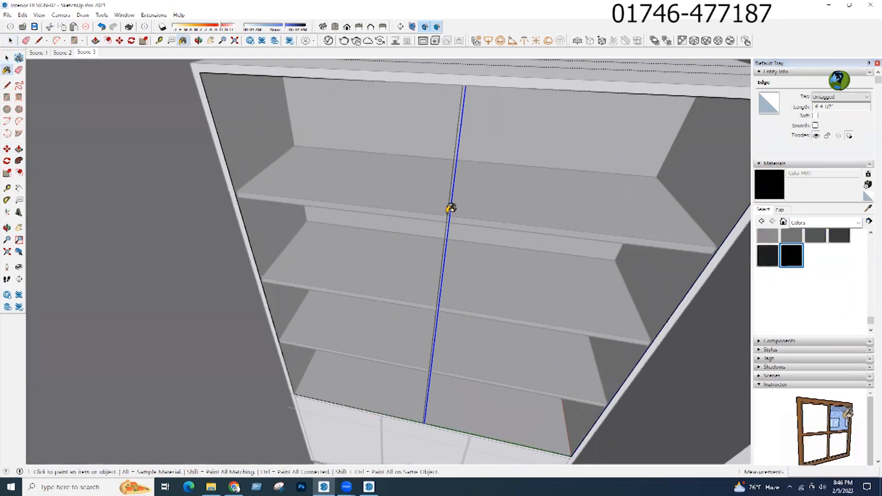
pyautogui.scroll(4, 452, 208)
pyautogui.click(450, 216)
pyautogui.press('space')
pyautogui.scroll(-1, 453, 241)
pyautogui.press('Escape')
# - Scale the glass panel group vertically from its lower edge so it ends at the underside of the lowest shelf
pyautogui.scroll(-8, 414, 263)
pyautogui.scroll(-2, 418, 263)
pyautogui.moveTo(419, 264); pyautogui.dragTo(397, 147, button='middle')
pyautogui.scroll(-3, 398, 147)
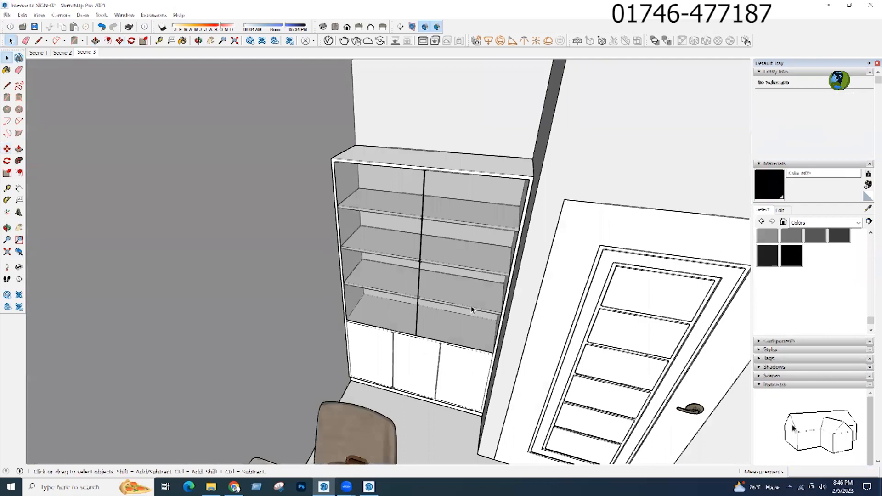
pyautogui.scroll(2, 475, 299)
pyautogui.scroll(1, 373, 239)
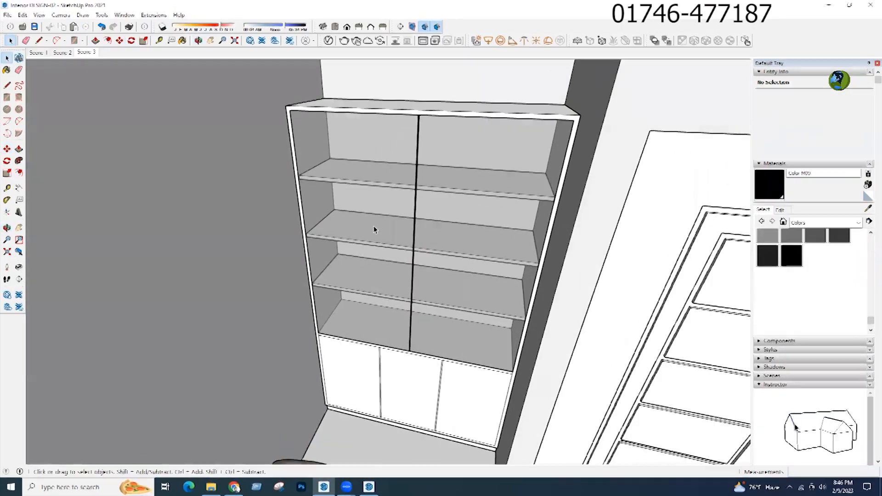
pyautogui.scroll(-1, 369, 245)
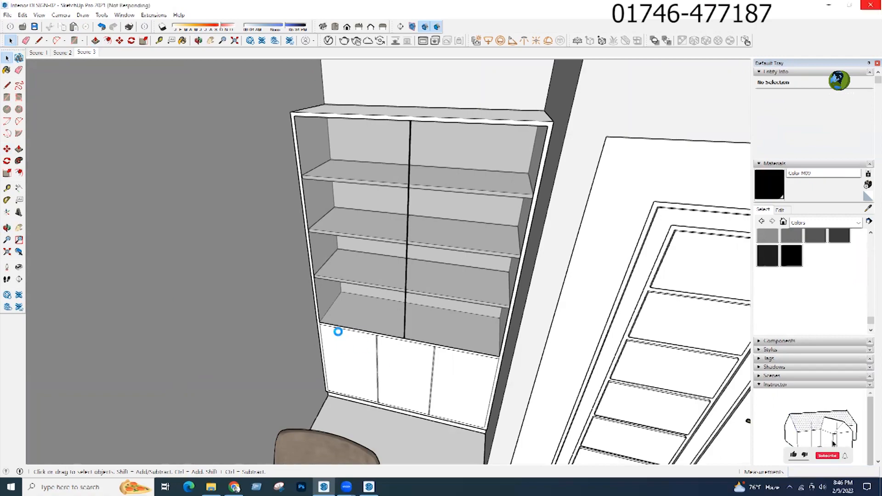
pyautogui.scroll(3, 331, 306)
pyautogui.click(374, 342)
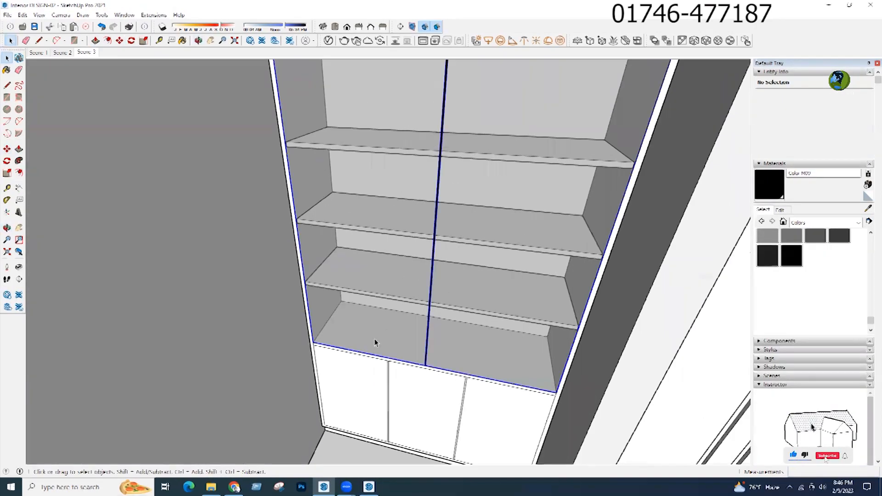
pyautogui.scroll(1, 385, 351)
pyautogui.moveTo(425, 404); pyautogui.dragTo(436, 378, button='middle')
pyautogui.scroll(1, 430, 379)
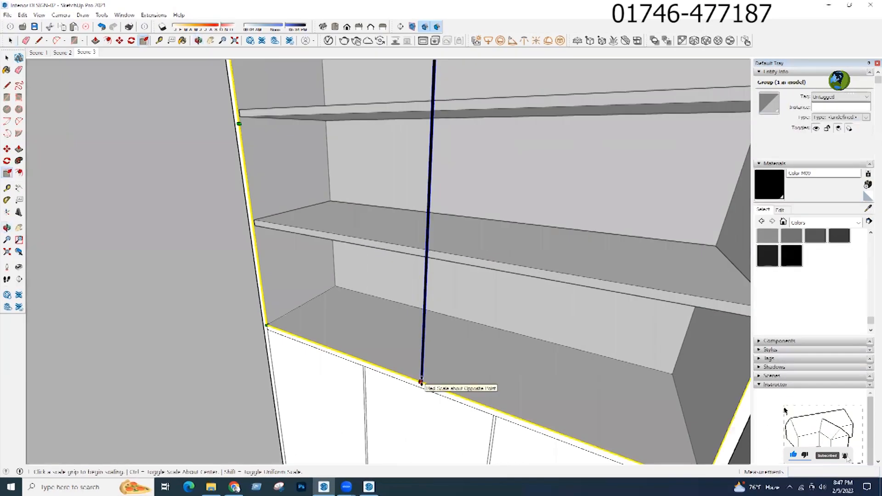
pyautogui.click(422, 380)
pyautogui.moveTo(512, 260); pyautogui.dragTo(296, 294, button='middle')
pyautogui.press('space')
# - Open the cabinet group and draw a line across the left side panel's front edge at the lowest shelf's underside
pyautogui.scroll(-3, 305, 337)
pyautogui.scroll(-1, 351, 384)
pyautogui.scroll(3, 347, 374)
pyautogui.doubleClick(297, 302)
pyautogui.tripleClick(297, 304)
pyautogui.press('l')
pyautogui.scroll(5, 292, 290)
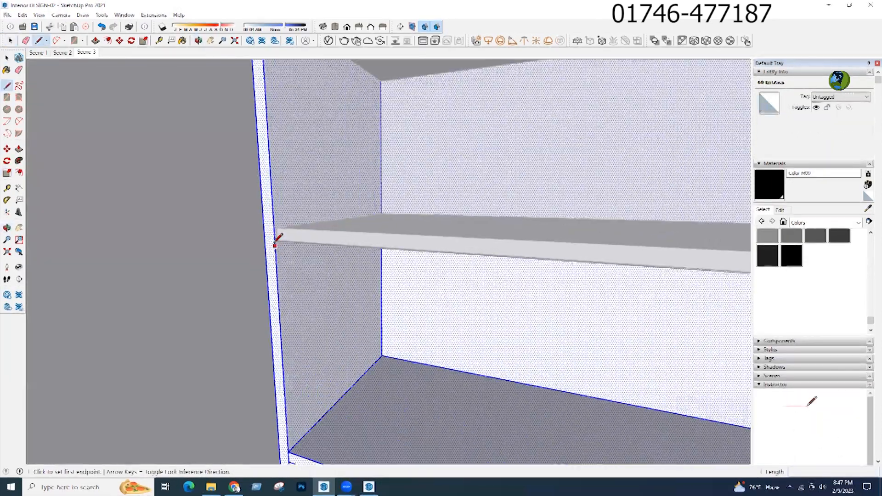
pyautogui.click(275, 239)
pyautogui.click(265, 240)
pyautogui.scroll(-2, 268, 243)
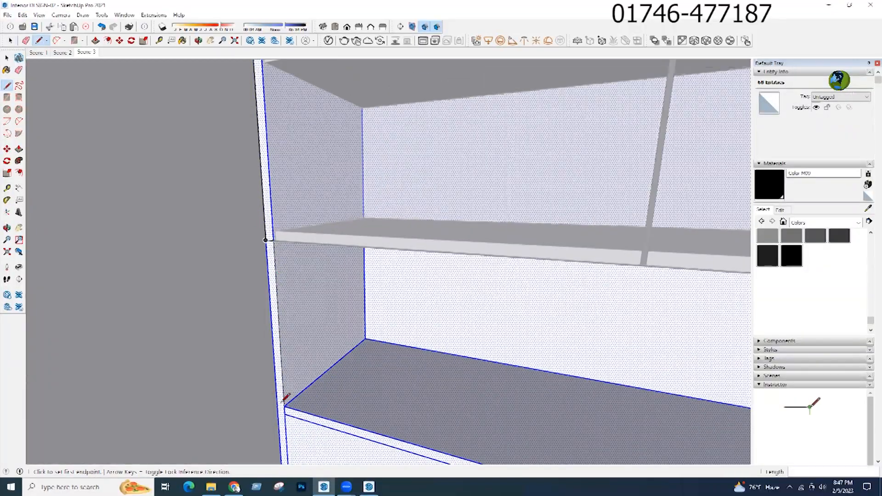
# - Push away the left side panel's section between the lowest shelf and the countertop and erase the leftover edges
pyautogui.scroll(2, 285, 397)
pyautogui.press('p')
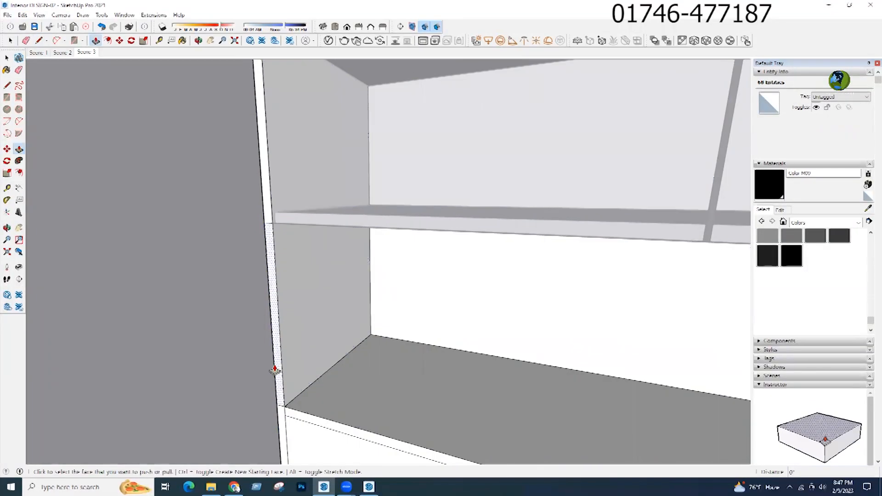
pyautogui.press('e')
pyautogui.scroll(2, 354, 354)
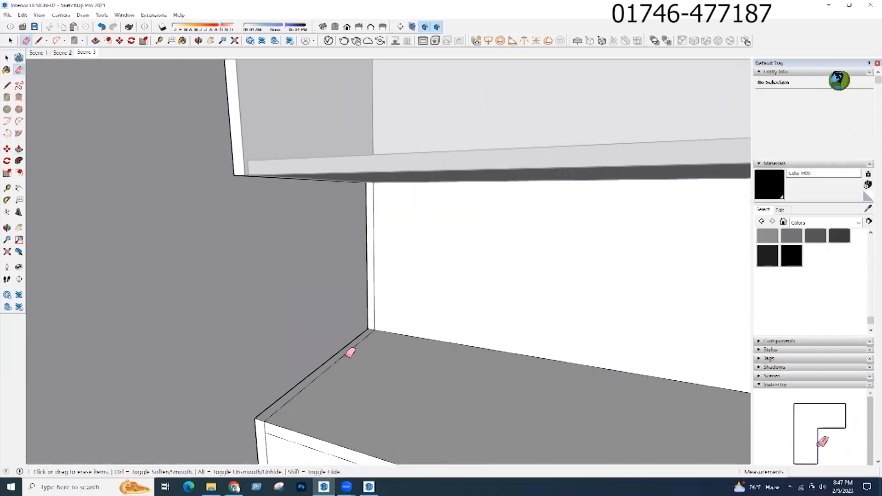
pyautogui.moveTo(384, 342); pyautogui.dragTo(386, 301, button='middle')
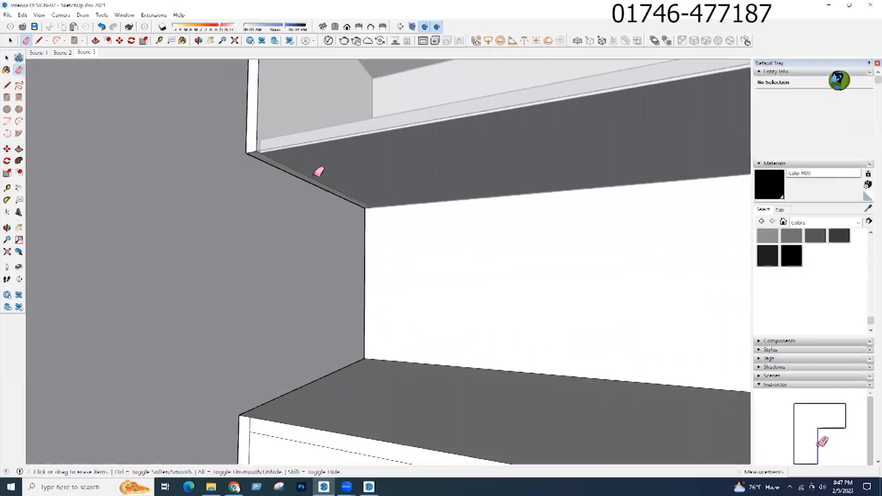
pyautogui.scroll(-5, 301, 286)
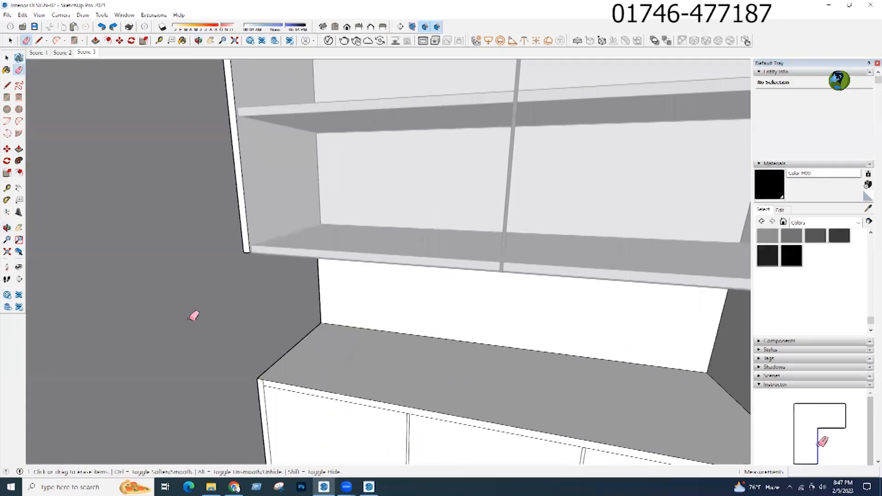
# - Draw a line across the right side panel's front edge at the lowest shelf's underside
pyautogui.moveTo(195, 309); pyautogui.dragTo(506, 361, button='middle')
pyautogui.press('l')
pyautogui.scroll(5, 572, 285)
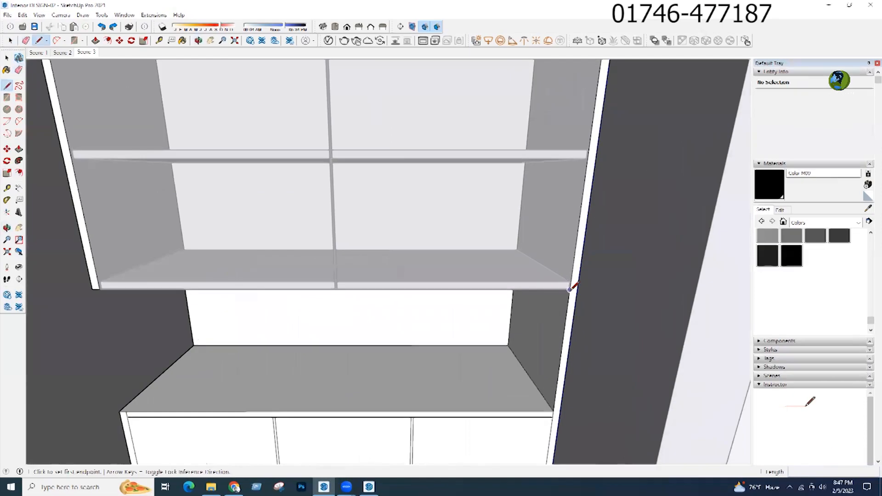
pyautogui.click(582, 289)
pyautogui.scroll(-4, 555, 216)
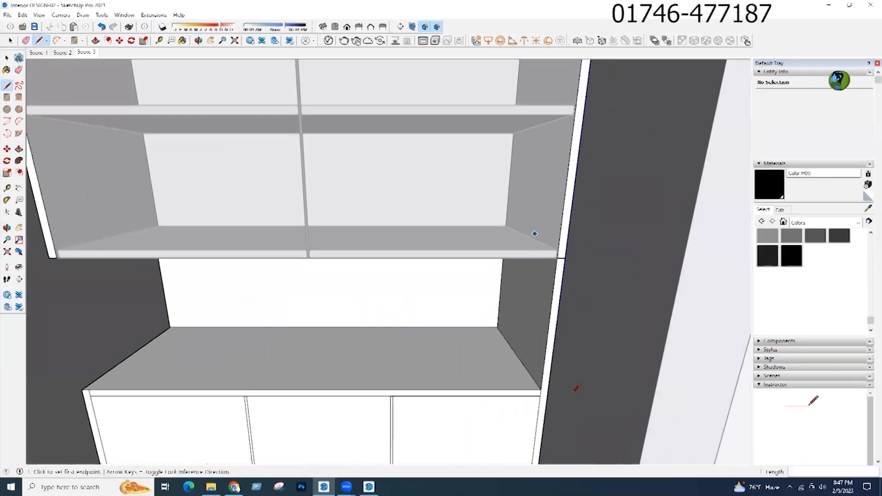
# - Push away the right side panel's section above the countertop, erase the leftover edges and close the cabinet group
pyautogui.scroll(4, 548, 396)
pyautogui.press('p')
pyautogui.scroll(-5, 542, 374)
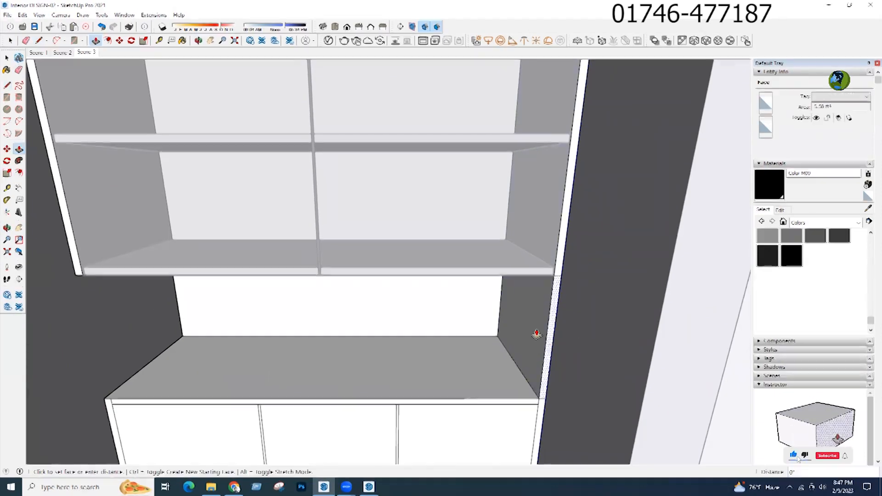
pyautogui.press('e')
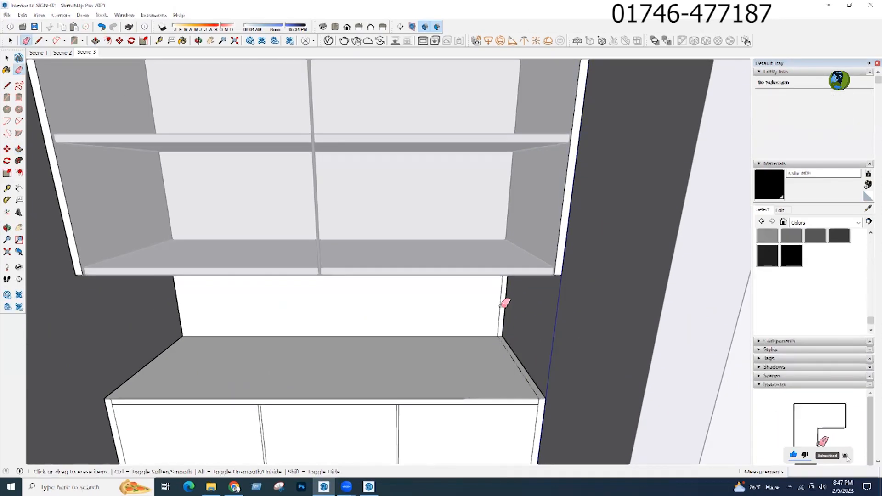
pyautogui.moveTo(500, 319)
pyautogui.mouseDown(button='middle')
pyautogui.moveTo(490, 328)
pyautogui.moveTo(604, 374)
pyautogui.mouseUp(button='middle')
pyautogui.press('space')
pyautogui.click(605, 374)
pyautogui.scroll(-2, 604, 374)
pyautogui.scroll(3, 547, 417)
pyautogui.moveTo(547, 417); pyautogui.dragTo(528, 319, button='middle')
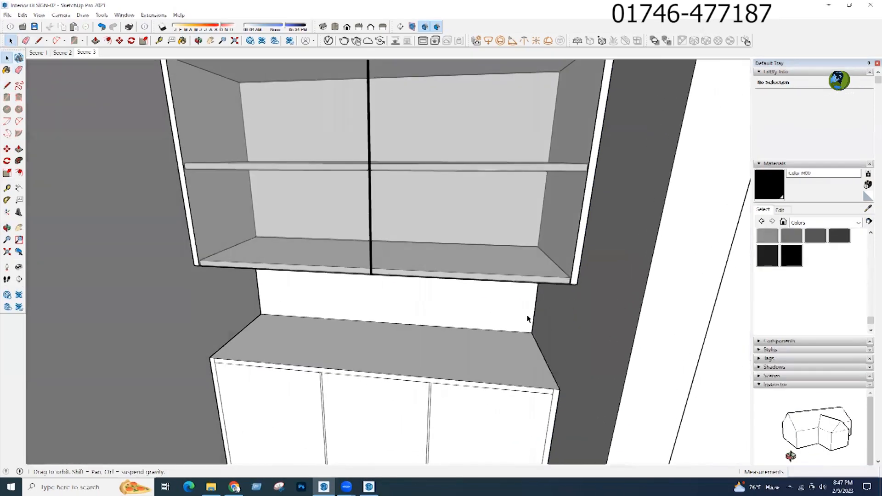
# - Examine the upper glass cabinet and lower door unit from above, checking how the cabinet and shelf groups are organised
pyautogui.scroll(-4, 527, 319)
pyautogui.scroll(-2, 522, 407)
pyautogui.moveTo(522, 407)
pyautogui.mouseDown(button='middle')
pyautogui.moveTo(403, 300)
pyautogui.moveTo(305, 228)
pyautogui.moveTo(364, 384)
pyautogui.moveTo(431, 403)
pyautogui.moveTo(323, 249)
pyautogui.moveTo(439, 360)
pyautogui.moveTo(401, 277)
pyautogui.moveTo(420, 282)
pyautogui.mouseUp(button='middle')
pyautogui.scroll(2, 447, 391)
pyautogui.scroll(-3, 439, 360)
pyautogui.scroll(-3, 419, 282)
pyautogui.scroll(2, 419, 281)
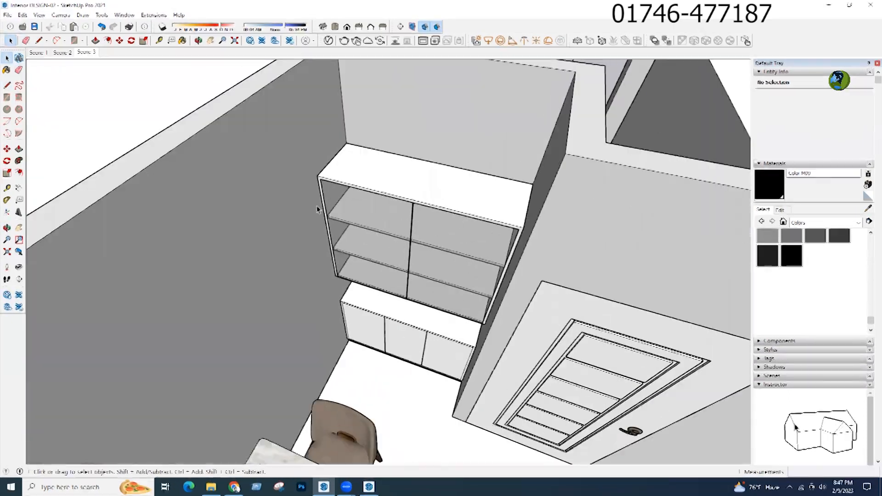
pyautogui.click(319, 209)
pyautogui.scroll(-3, 320, 209)
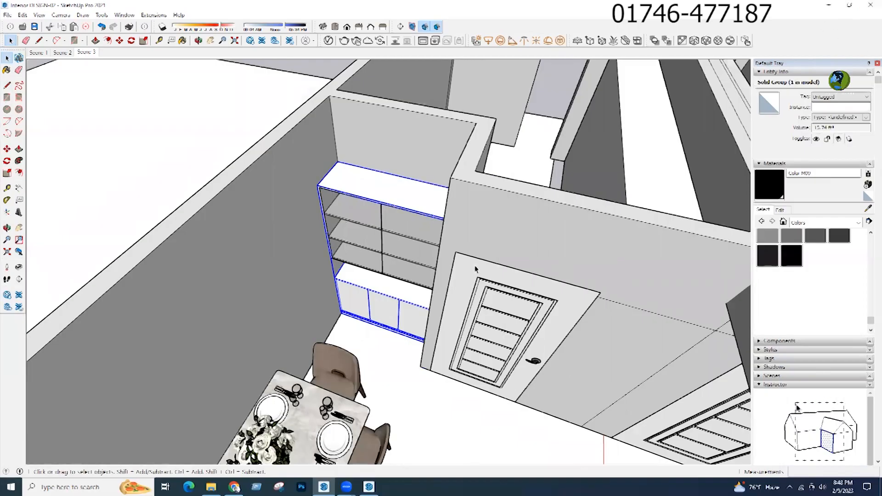
pyautogui.scroll(-2, 376, 263)
pyautogui.moveTo(376, 263); pyautogui.dragTo(430, 305, button='middle')
pyautogui.scroll(-2, 348, 243)
pyautogui.click(320, 78)
pyautogui.scroll(2, 343, 266)
pyautogui.scroll(3, 344, 266)
pyautogui.click(430, 221)
pyautogui.scroll(-2, 436, 280)
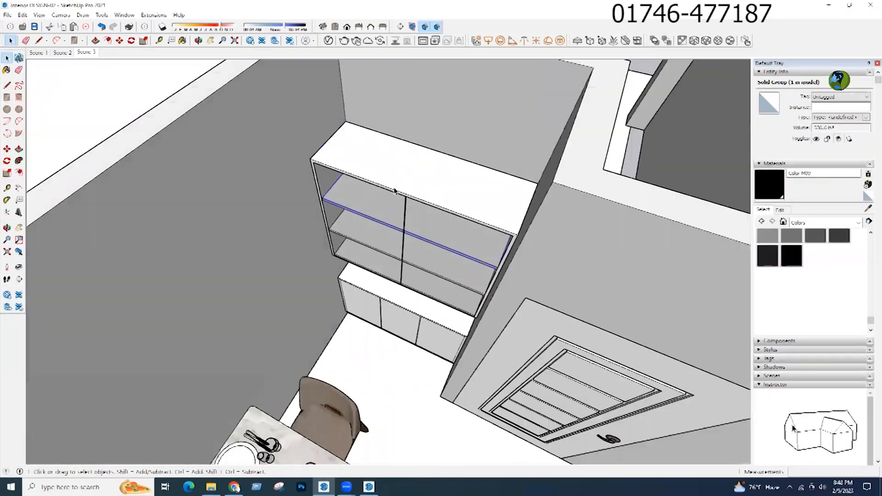
# - Open the cabinet group and push the upper part's front frame back about 4" to make it shallower
pyautogui.click(394, 190)
pyautogui.scroll(-1, 394, 189)
pyautogui.doubleClick(387, 177)
pyautogui.moveTo(387, 177); pyautogui.dragTo(386, 197, button='middle')
pyautogui.scroll(3, 345, 175)
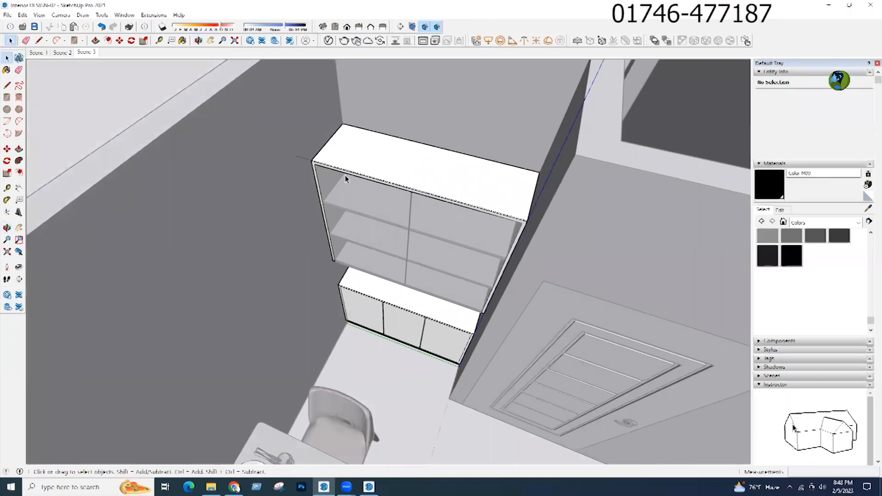
pyautogui.press('p')
pyautogui.scroll(1, 324, 165)
pyautogui.click(354, 171)
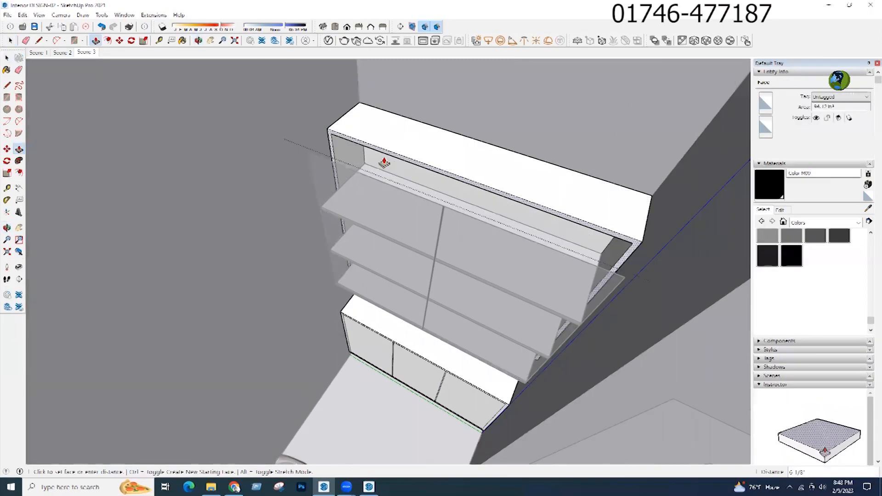
pyautogui.click(383, 183)
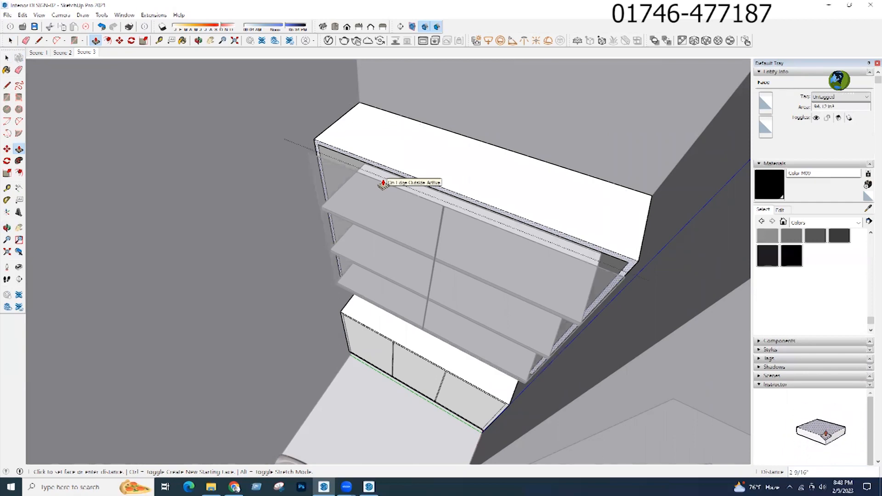
pyautogui.click(382, 183)
pyautogui.press('Return')
pyautogui.press('space')
pyautogui.press('Escape')
pyautogui.scroll(2, 351, 175)
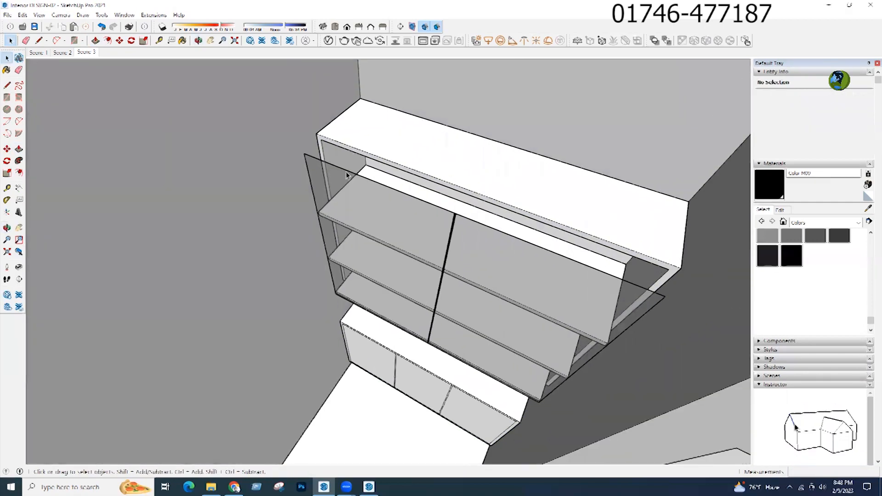
# - Move the upper cabinet's glass doors back 4" to sit inside the recessed front frame
pyautogui.click(351, 181)
pyautogui.scroll(1, 335, 171)
pyautogui.press('m')
pyautogui.scroll(1, 334, 170)
pyautogui.click(335, 169)
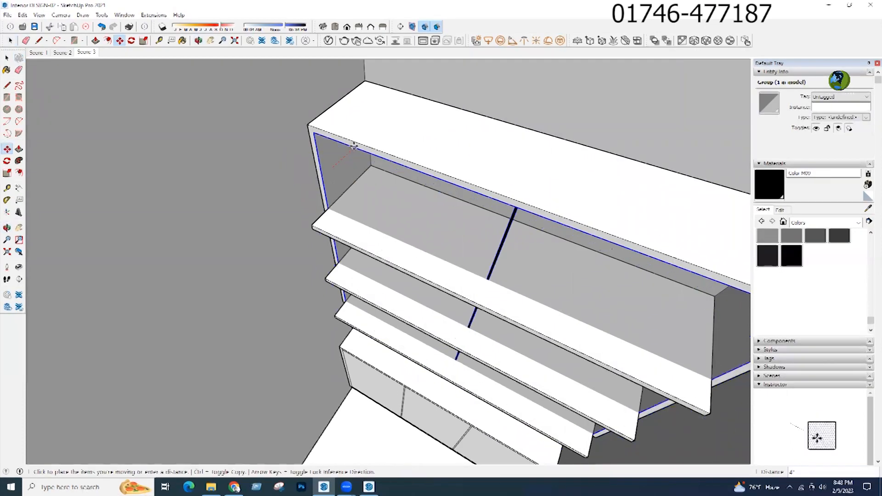
pyautogui.click(354, 146)
pyautogui.press('space')
# - Push the top shelf's front edge back so the shelf sits behind the glass doors
pyautogui.scroll(-2, 352, 166)
pyautogui.click(352, 229)
pyautogui.scroll(-1, 353, 225)
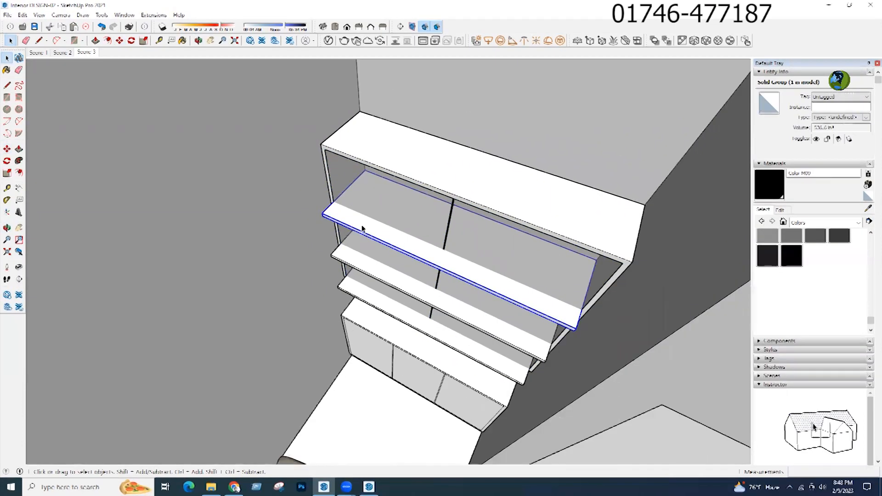
pyautogui.doubleClick(362, 228)
pyautogui.scroll(2, 361, 228)
pyautogui.press('p')
pyautogui.scroll(1, 357, 237)
pyautogui.click(357, 237)
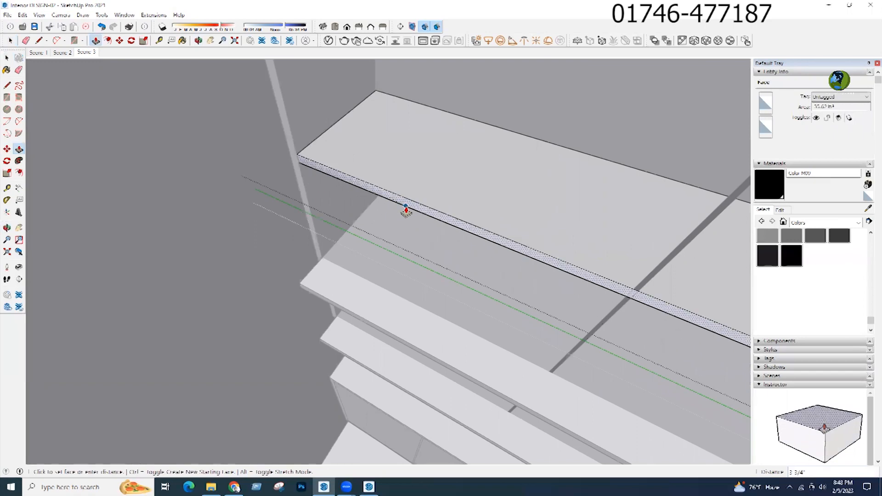
pyautogui.click(418, 210)
pyautogui.scroll(-2, 366, 185)
pyautogui.press('space')
# - Scale the middle and lowest shelves together in depth so both fit behind the glass doors
pyautogui.doubleClick(351, 281)
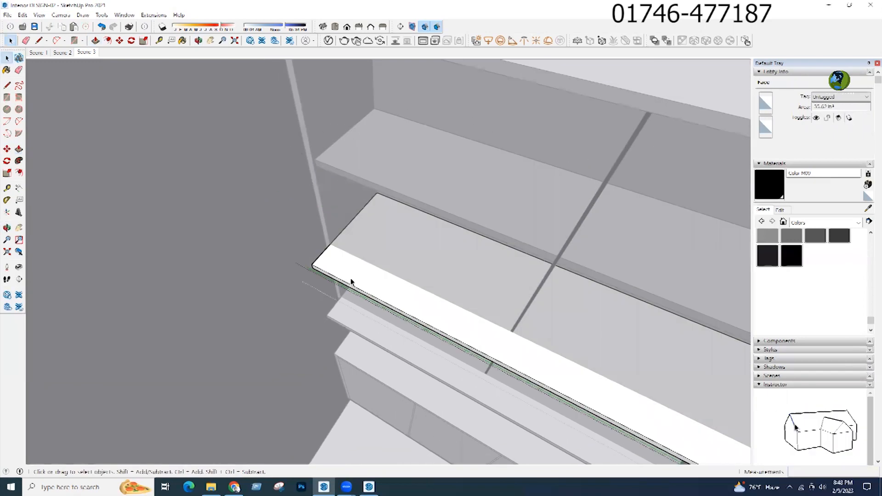
pyautogui.press('Escape')
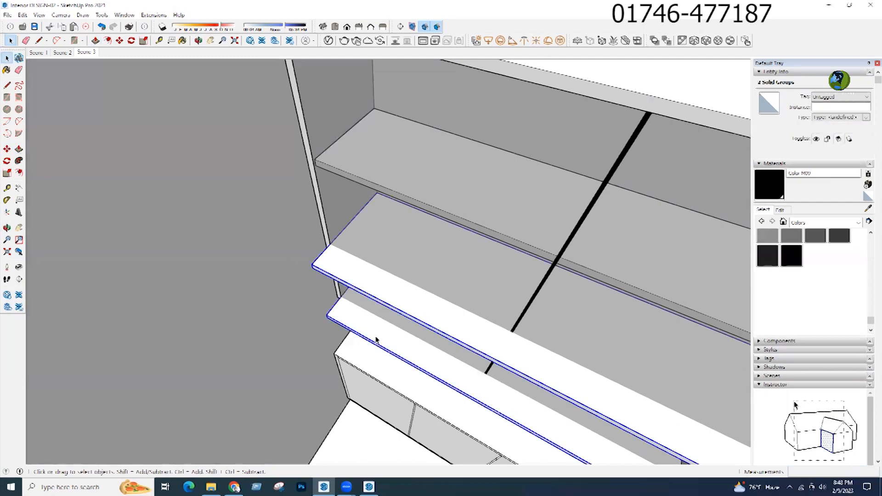
pyautogui.press('s')
pyautogui.scroll(-1, 360, 314)
pyautogui.click(467, 374)
pyautogui.scroll(4, 322, 182)
pyautogui.moveTo(551, 294); pyautogui.dragTo(362, 226, button='middle')
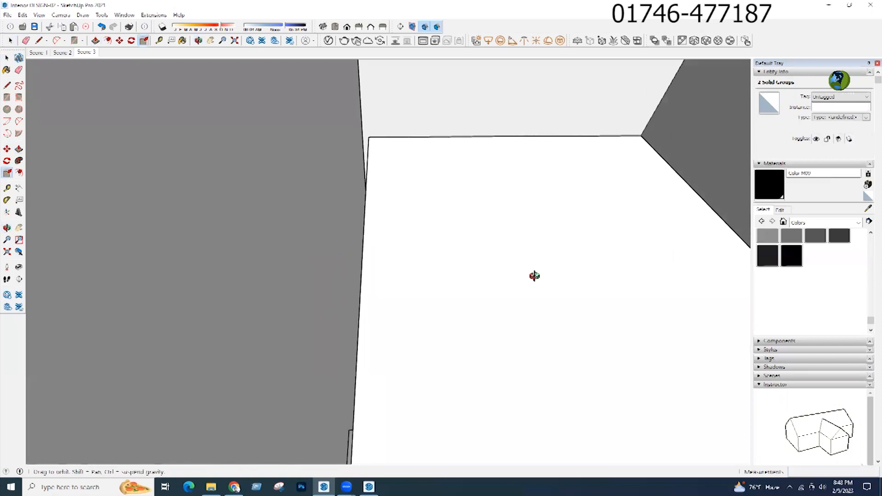
pyautogui.moveTo(534, 275); pyautogui.dragTo(427, 210, button='middle')
pyautogui.press('space')
pyautogui.scroll(-6, 359, 230)
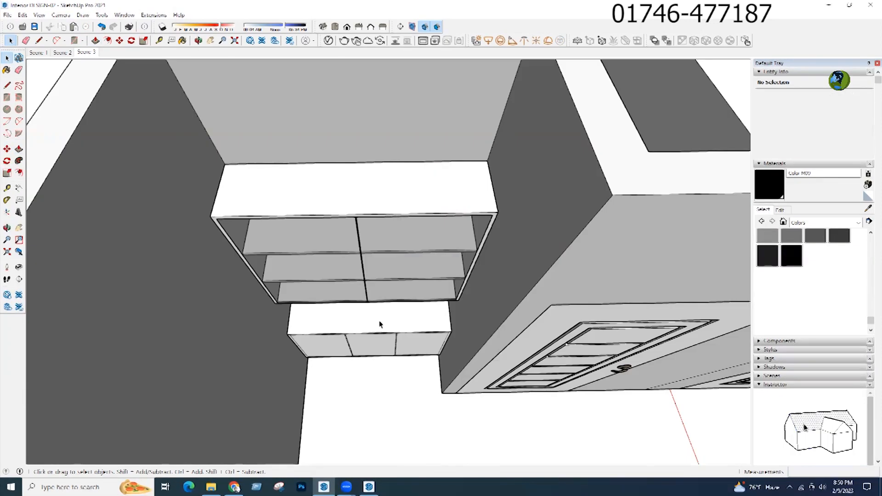
# - Open the cabinet group and make the lower three-door unit's geometry into its own nested group
pyautogui.moveTo(393, 363); pyautogui.dragTo(310, 327, button='middle')
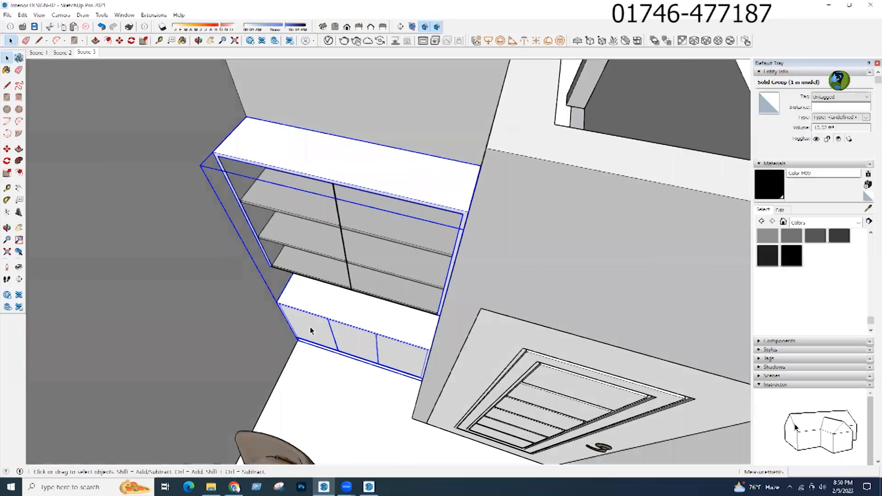
pyautogui.doubleClick(310, 326)
pyautogui.click(310, 327)
pyautogui.scroll(4, 272, 379)
pyautogui.moveTo(272, 380); pyautogui.dragTo(297, 145, button='middle')
pyautogui.scroll(-2, 297, 145)
pyautogui.moveTo(256, 170); pyautogui.dragTo(632, 401)
pyautogui.rightClick(421, 283)
pyautogui.click(454, 360)
# - Scale the grouped lower unit forward in depth so its countertop and doors project beyond the upper cabinet
pyautogui.moveTo(434, 303); pyautogui.dragTo(394, 339, button='middle')
pyautogui.press('s')
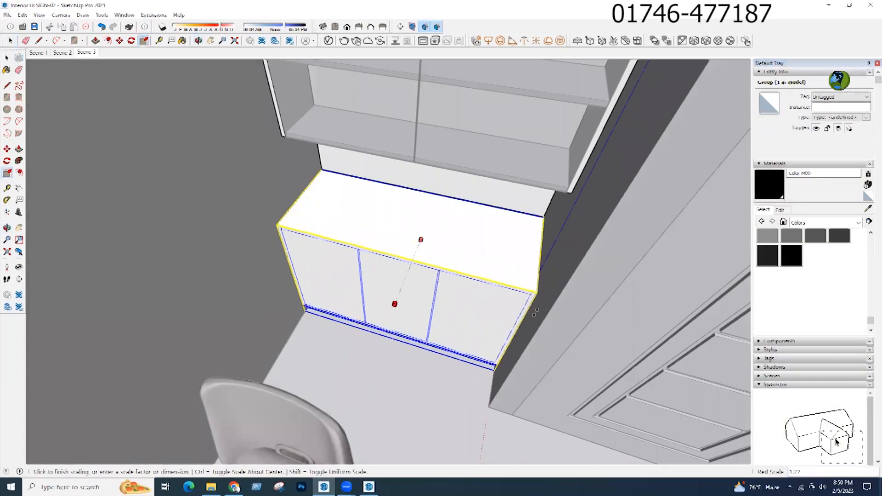
pyautogui.click(415, 394)
pyautogui.scroll(-4, 415, 393)
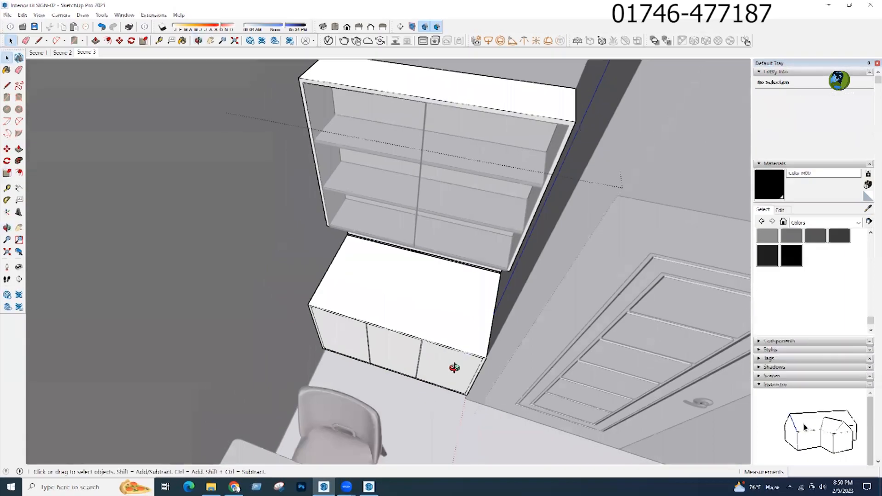
pyautogui.moveTo(455, 368); pyautogui.dragTo(519, 335, button='middle')
pyautogui.moveTo(414, 293); pyautogui.dragTo(413, 354, button='middle')
pyautogui.scroll(-4, 466, 393)
pyautogui.scroll(5, 466, 394)
pyautogui.moveTo(467, 393); pyautogui.dragTo(385, 362, button='middle')
pyautogui.click(422, 405)
pyautogui.press('s')
pyautogui.scroll(2, 414, 390)
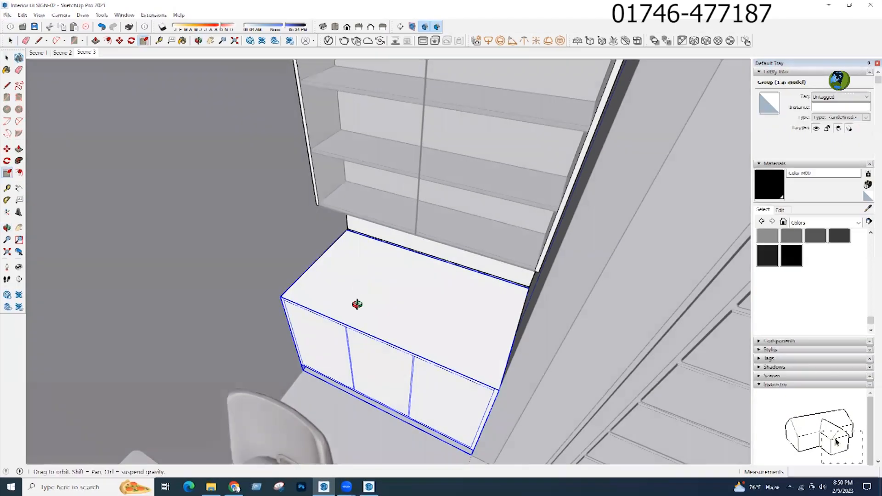
pyautogui.moveTo(357, 304); pyautogui.dragTo(377, 367, button='middle')
pyautogui.moveTo(385, 354); pyautogui.dragTo(387, 352)
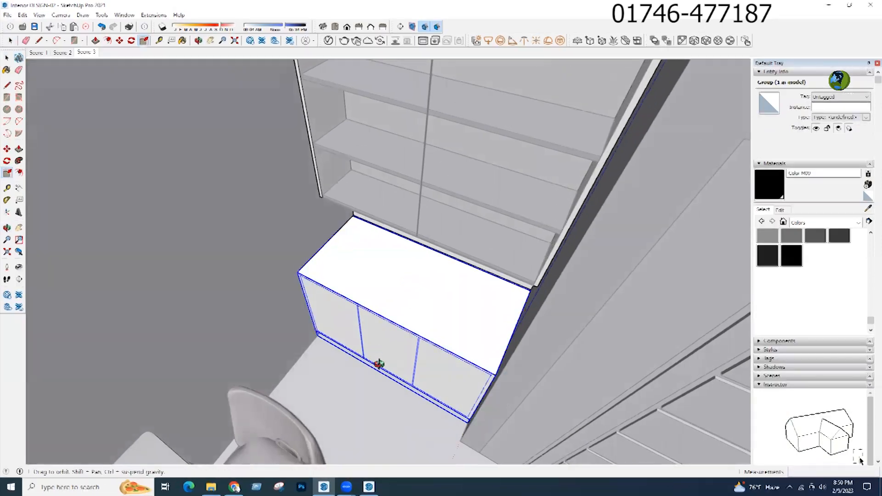
pyautogui.press('space')
pyautogui.click(403, 396)
# - Hide the Default Tray and examine the reworked upper cabinet and deeper lower unit from several angles
pyautogui.scroll(-5, 404, 396)
pyautogui.moveTo(417, 355); pyautogui.dragTo(411, 333, button='middle')
pyautogui.scroll(4, 392, 293)
pyautogui.moveTo(392, 293); pyautogui.dragTo(421, 298, button='middle')
pyautogui.scroll(3, 421, 297)
pyautogui.click(869, 67)
pyautogui.moveTo(620, 184); pyautogui.dragTo(392, 260, button='middle')
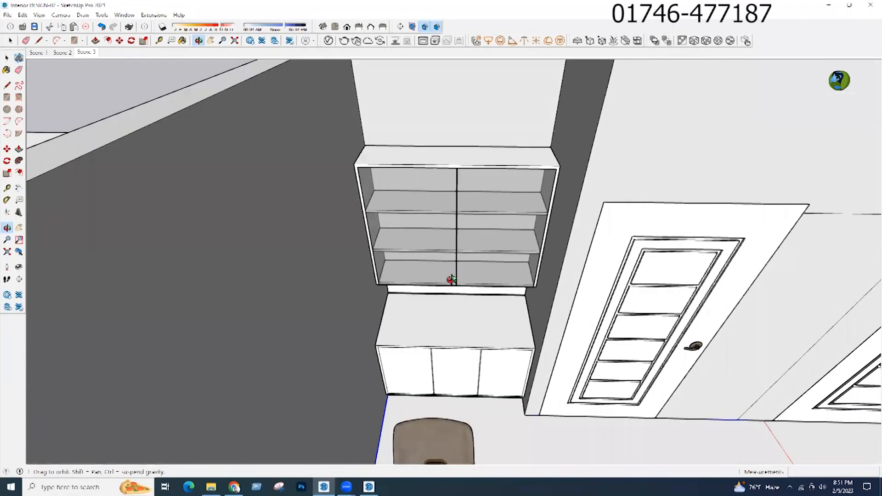
pyautogui.moveTo(451, 280); pyautogui.dragTo(456, 279, button='middle')
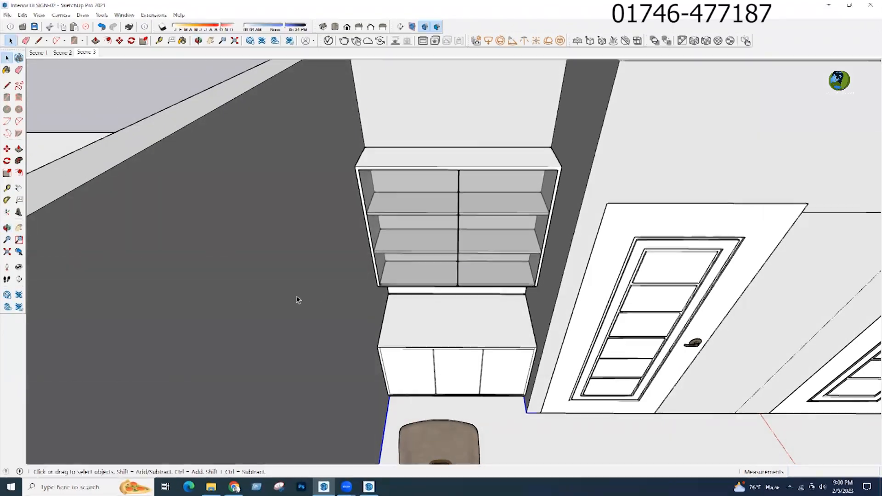
pyautogui.moveTo(453, 291)
pyautogui.mouseDown(button='middle')
pyautogui.moveTo(390, 284)
pyautogui.moveTo(467, 307)
pyautogui.mouseUp(button='middle')
pyautogui.scroll(-3, 404, 246)
pyautogui.moveTo(404, 246); pyautogui.dragTo(257, 232, button='middle')
pyautogui.scroll(3, 379, 211)
pyautogui.moveTo(390, 213)
pyautogui.mouseDown(button='middle')
pyautogui.moveTo(470, 221)
pyautogui.moveTo(567, 191)
pyautogui.moveTo(602, 216)
pyautogui.mouseUp(button='middle')
pyautogui.scroll(-2, 437, 216)
pyautogui.moveTo(436, 216)
pyautogui.mouseDown(button='middle')
pyautogui.moveTo(452, 208)
pyautogui.moveTo(338, 221)
pyautogui.moveTo(299, 289)
pyautogui.moveTo(252, 318)
pyautogui.moveTo(241, 301)
pyautogui.mouseUp(button='middle')
pyautogui.scroll(3, 404, 246)
pyautogui.moveTo(404, 246)
pyautogui.mouseDown(button='middle')
pyautogui.moveTo(441, 255)
pyautogui.moveTo(323, 280)
pyautogui.mouseUp(button='middle')
pyautogui.scroll(-2, 365, 241)
pyautogui.scroll(3, 366, 239)
pyautogui.moveTo(402, 214)
pyautogui.mouseDown(button='middle')
pyautogui.moveTo(391, 225)
pyautogui.moveTo(399, 238)
pyautogui.moveTo(357, 264)
pyautogui.moveTo(359, 274)
pyautogui.mouseUp(button='middle')
pyautogui.scroll(-3, 290, 223)
pyautogui.scroll(2, 397, 222)
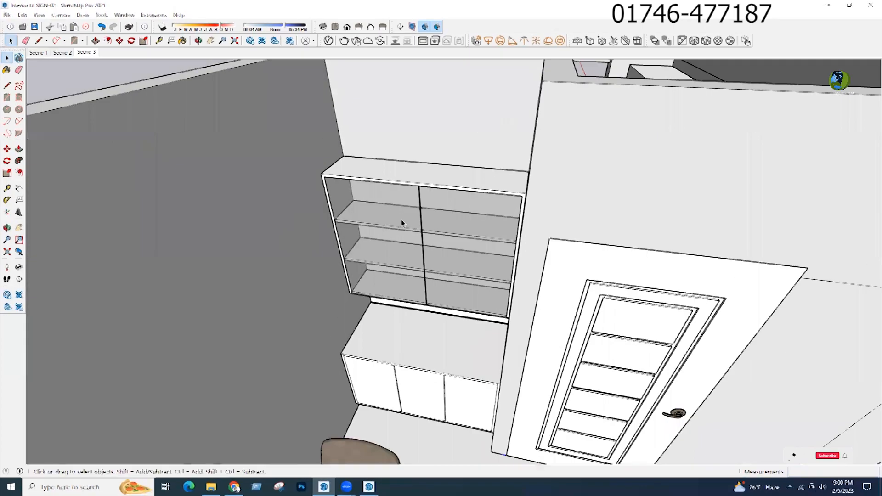
# - Hide the glass doors of the upper cabinet to expose the shelves
pyautogui.scroll(2, 402, 223)
pyautogui.click(393, 207)
pyautogui.rightClick(385, 198)
pyautogui.click(397, 225)
pyautogui.moveTo(360, 229); pyautogui.dragTo(373, 224, button='middle')
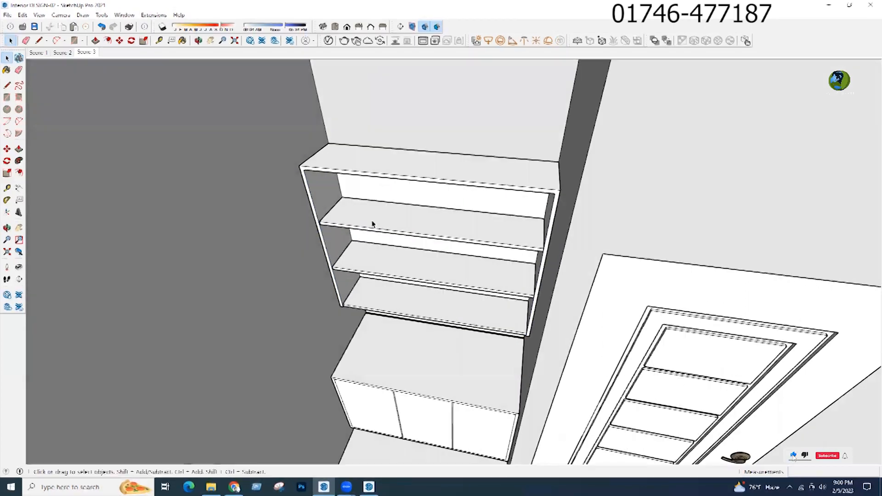
# - Paint the upper cabinet's top and middle shelves with the light grey Color M01
pyautogui.scroll(2, 373, 224)
pyautogui.doubleClick(376, 219)
pyautogui.tripleClick(376, 219)
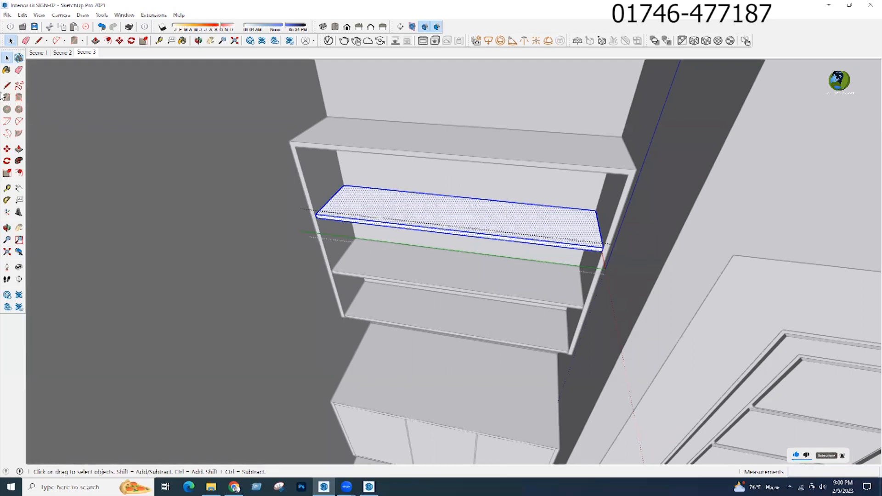
pyautogui.click(7, 70)
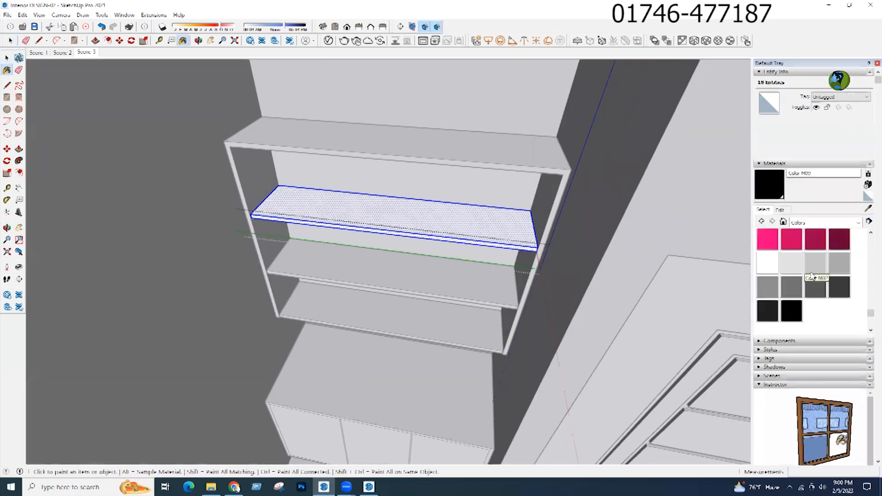
pyautogui.click(791, 263)
pyautogui.click(439, 216)
pyautogui.press('space')
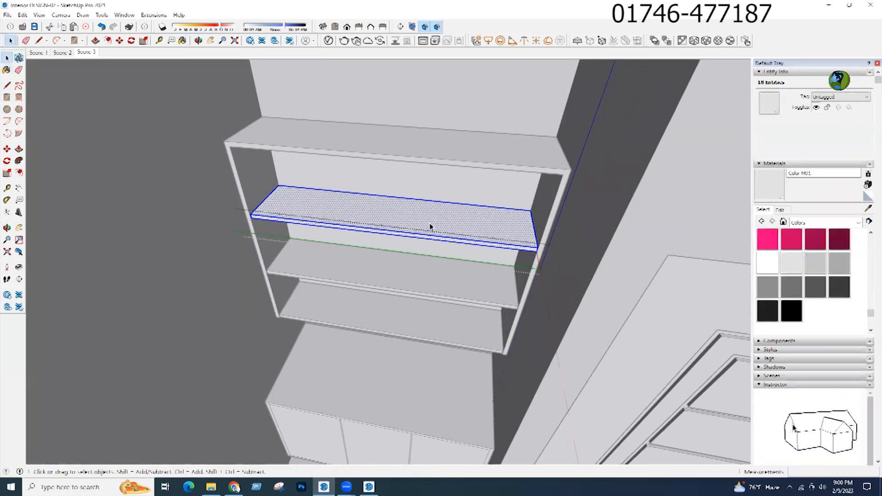
pyautogui.click(411, 261)
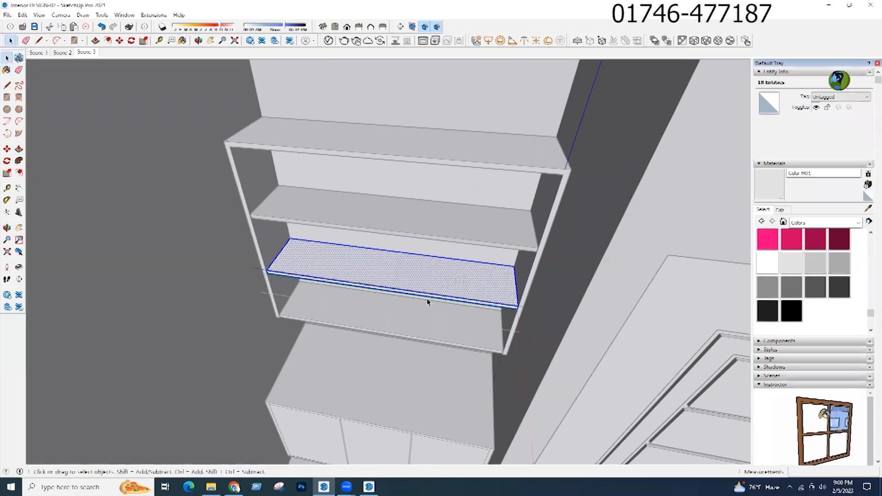
# - Paint the upper cabinet's lowest shelf with the grey Color M04
pyautogui.click(413, 317)
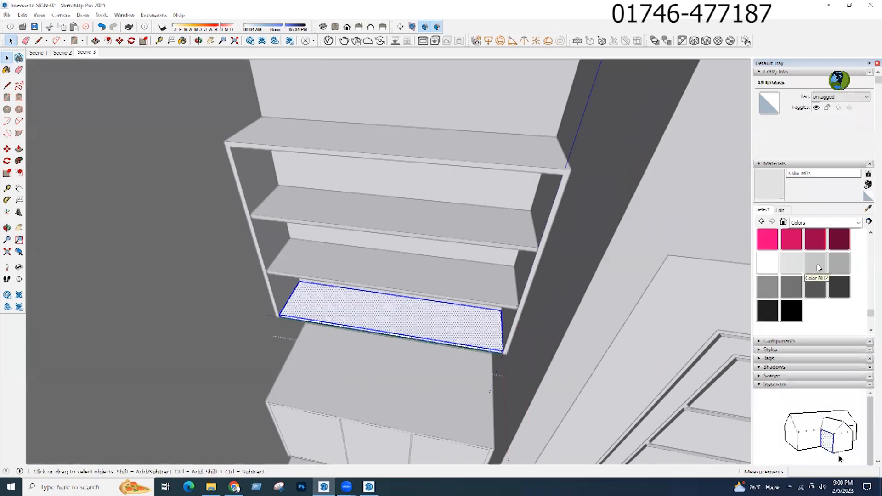
pyautogui.click(766, 288)
pyautogui.click(397, 320)
pyautogui.press('space')
# - Paint the upper cabinet's frame and back panel with Color M04 and clear the selection
pyautogui.click(279, 291)
pyautogui.tripleClick(278, 289)
pyautogui.click(777, 183)
pyautogui.click(503, 159)
pyautogui.press('space')
pyautogui.click(482, 178)
pyautogui.moveTo(488, 174); pyautogui.dragTo(476, 155, button='middle')
pyautogui.moveTo(332, 207); pyautogui.dragTo(344, 132, button='middle')
pyautogui.click(356, 258)
pyautogui.moveTo(275, 250); pyautogui.dragTo(401, 368, button='middle')
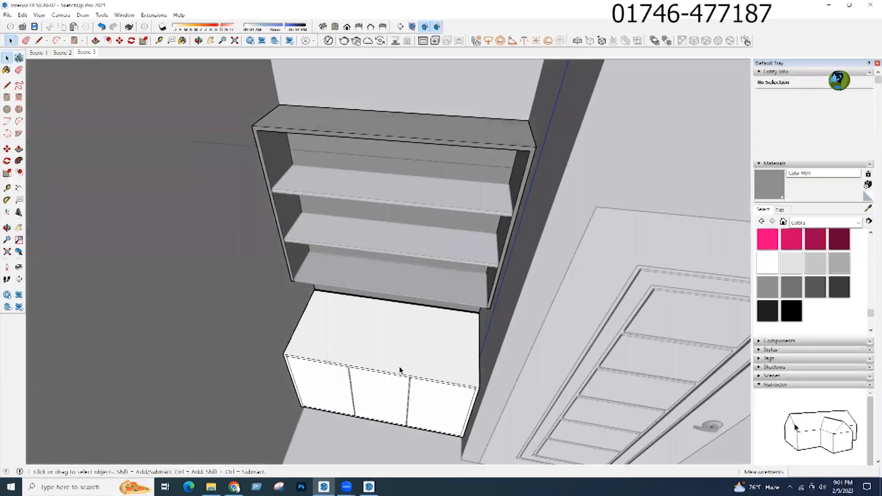
# - Open the lower unit's group and paint its countertop face with Color M04
pyautogui.tripleClick(400, 370)
pyautogui.scroll(2, 375, 434)
pyautogui.keyDown('shift'); pyautogui.click(300, 372); pyautogui.keyUp('shift')
pyautogui.keyDown('shift'); pyautogui.click(392, 371); pyautogui.keyUp('shift')
pyautogui.keyDown('shift'); pyautogui.click(432, 401); pyautogui.keyUp('shift')
pyautogui.scroll(1, 399, 408)
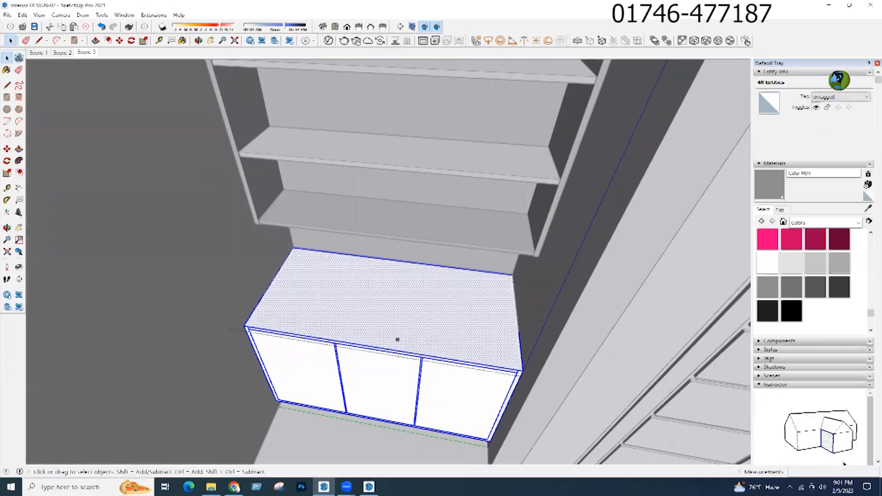
pyautogui.scroll(2, 397, 358)
pyautogui.click(409, 305)
pyautogui.scroll(-3, 403, 319)
pyautogui.moveTo(401, 329)
pyautogui.mouseDown(button='middle')
pyautogui.moveTo(392, 352)
pyautogui.moveTo(331, 365)
pyautogui.moveTo(344, 347)
pyautogui.moveTo(343, 360)
pyautogui.mouseUp(button='middle')
pyautogui.scroll(-2, 331, 366)
pyautogui.scroll(3, 331, 365)
pyautogui.click(769, 187)
pyautogui.click(416, 274)
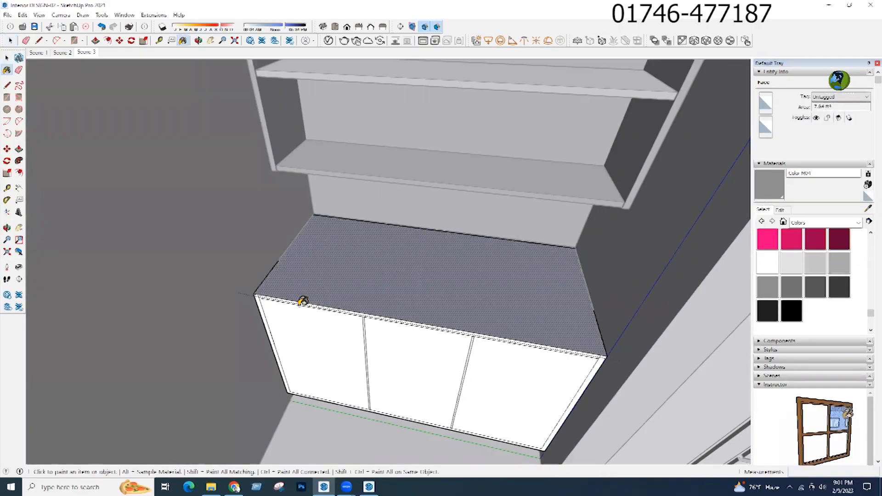
# - Paint the frame border around the lower unit's three doors with Color M04
pyautogui.scroll(3, 269, 294)
pyautogui.click(264, 272)
pyautogui.scroll(-3, 256, 259)
pyautogui.scroll(1, 618, 314)
pyautogui.moveTo(618, 314); pyautogui.dragTo(417, 343, button='middle')
# - Paint the two narrow gaps between the lower doors with the black Color M09
pyautogui.scroll(1, 417, 343)
pyautogui.click(795, 312)
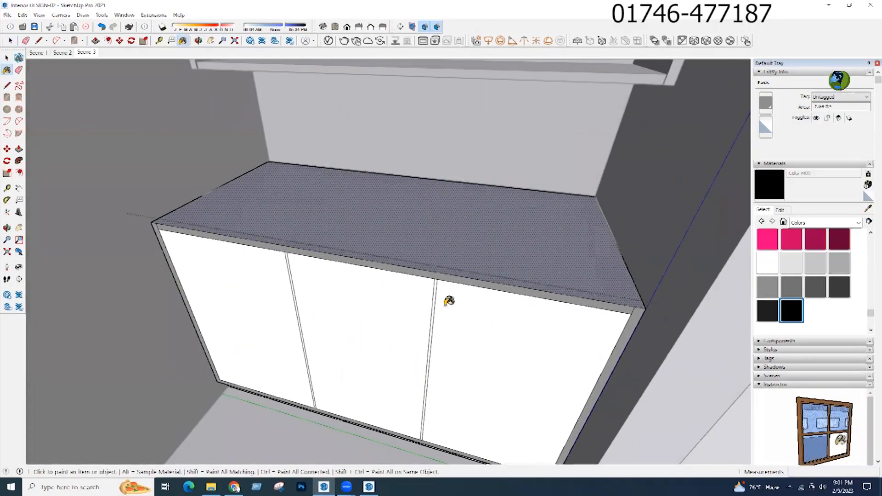
pyautogui.scroll(2, 449, 301)
pyautogui.click(429, 270)
pyautogui.scroll(3, 179, 216)
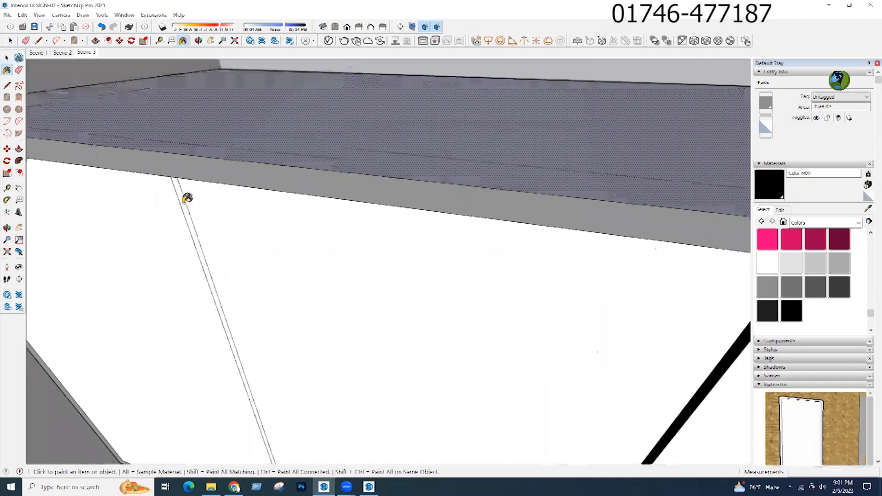
pyautogui.click(184, 202)
# - Push both black gaps between the lower doors inward by 1/4"
pyautogui.scroll(-3, 493, 328)
pyautogui.press('p')
pyautogui.scroll(3, 291, 265)
pyautogui.click(326, 298)
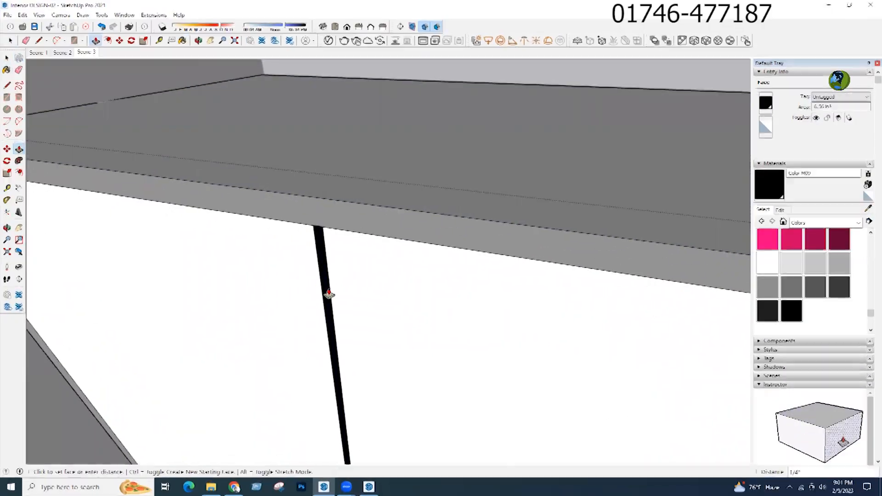
pyautogui.click(328, 295)
pyautogui.scroll(-3, 217, 262)
pyautogui.scroll(3, 604, 352)
pyautogui.doubleClick(544, 307)
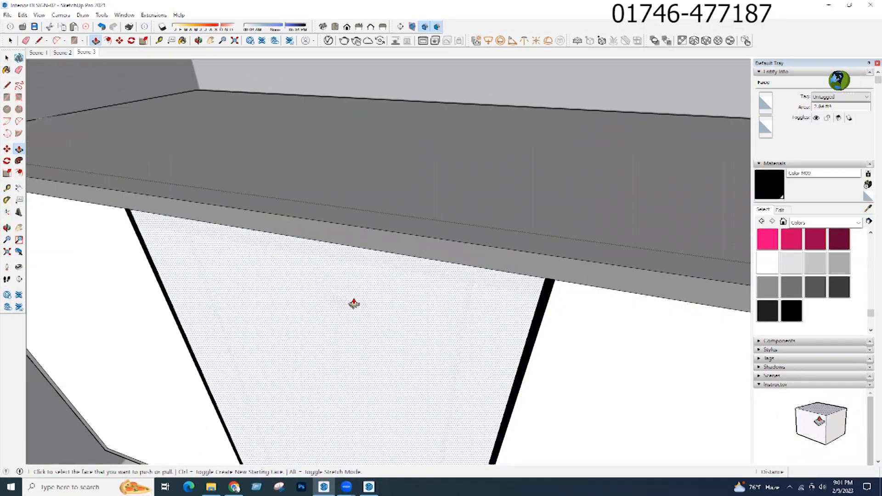
pyautogui.scroll(-5, 354, 303)
# - Paint the lower unit's three door fronts with the light grey Color M01
pyautogui.press('space')
pyautogui.click(797, 263)
pyautogui.click(511, 332)
pyautogui.click(263, 305)
pyautogui.click(361, 325)
pyautogui.press('space')
pyautogui.moveTo(362, 322); pyautogui.dragTo(390, 399, button='middle')
pyautogui.scroll(-2, 449, 427)
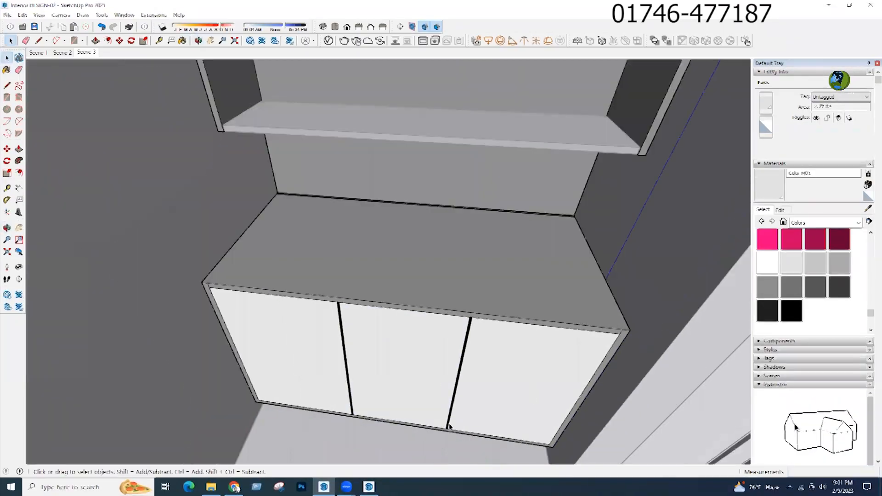
# - Paint the base strip beneath the dining cabinet's lower doors with the light grey Color M01
pyautogui.scroll(-5, 449, 427)
pyautogui.scroll(-2, 468, 403)
pyautogui.moveTo(442, 354); pyautogui.dragTo(354, 311, button='middle')
pyautogui.scroll(6, 367, 311)
pyautogui.scroll(-4, 372, 295)
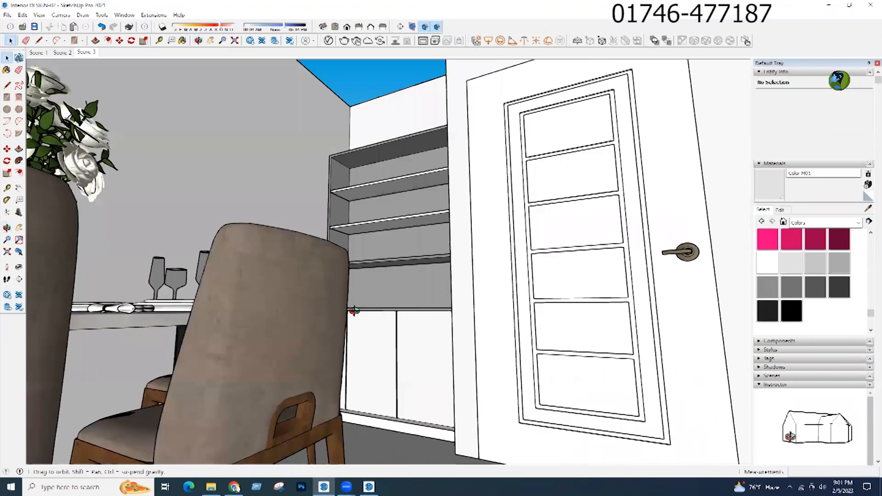
pyautogui.scroll(8, 385, 413)
pyautogui.click(405, 422)
pyautogui.press('b')
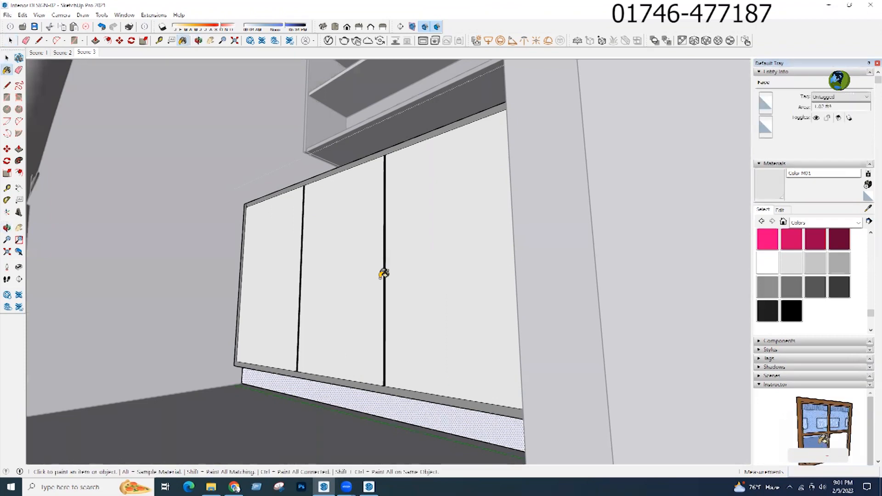
pyautogui.click(404, 411)
pyautogui.press('space')
# - Close the cabinet group and unhide all hidden geometry in the model
pyautogui.moveTo(392, 330); pyautogui.dragTo(405, 439, button='middle')
pyautogui.moveTo(404, 262)
pyautogui.mouseDown(button='middle')
pyautogui.moveTo(406, 293)
pyautogui.moveTo(425, 312)
pyautogui.mouseUp(button='middle')
pyautogui.scroll(-7, 406, 294)
pyautogui.click(407, 294)
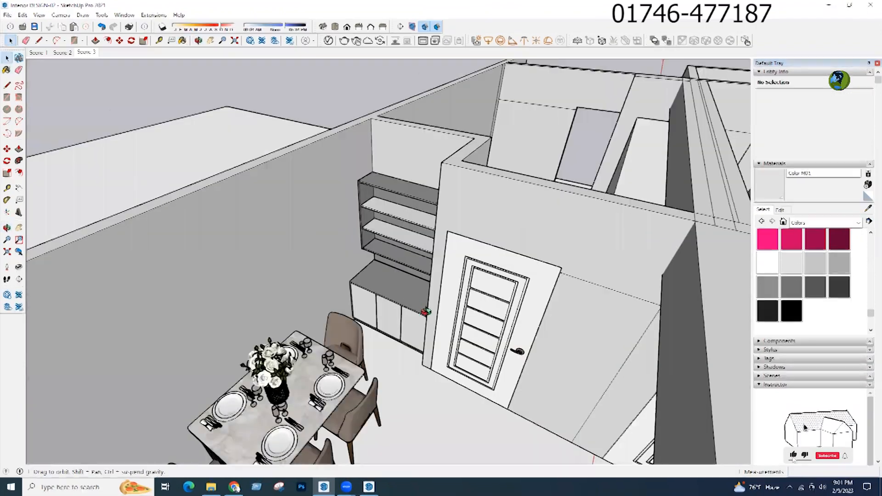
pyautogui.scroll(5, 425, 312)
pyautogui.click(22, 14)
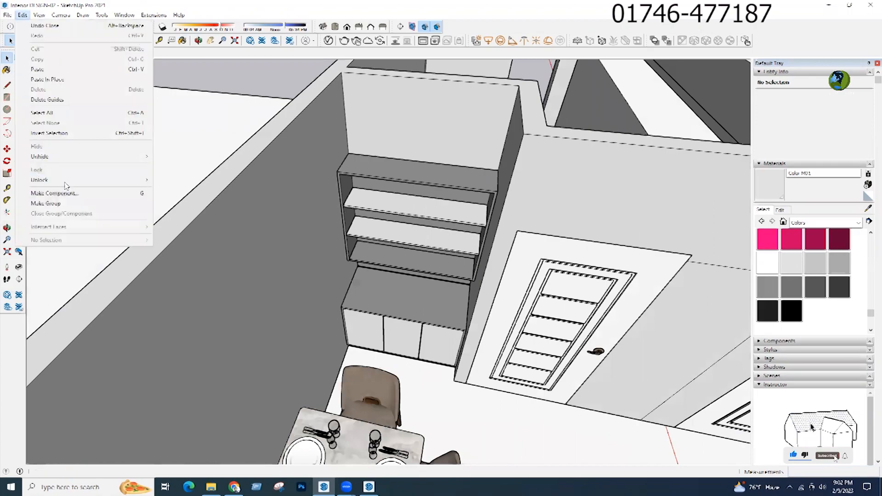
pyautogui.moveTo(79, 162)
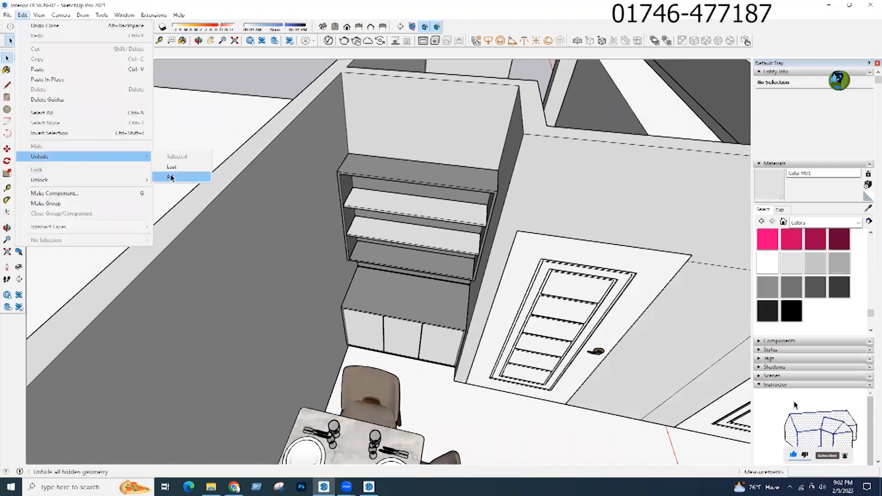
pyautogui.click(171, 177)
# - Open the door beside the dining cabinet for editing and paint its six inset panels with Color M04
pyautogui.scroll(-3, 368, 329)
pyautogui.moveTo(285, 145); pyautogui.dragTo(336, 276, button='middle')
pyautogui.scroll(-4, 333, 353)
pyautogui.scroll(4, 409, 358)
pyautogui.moveTo(528, 280); pyautogui.dragTo(541, 186, button='middle')
pyautogui.tripleClick(494, 190)
pyautogui.click(492, 202)
pyautogui.moveTo(492, 202); pyautogui.dragTo(500, 161, button='middle')
pyautogui.click(788, 289)
pyautogui.click(423, 172)
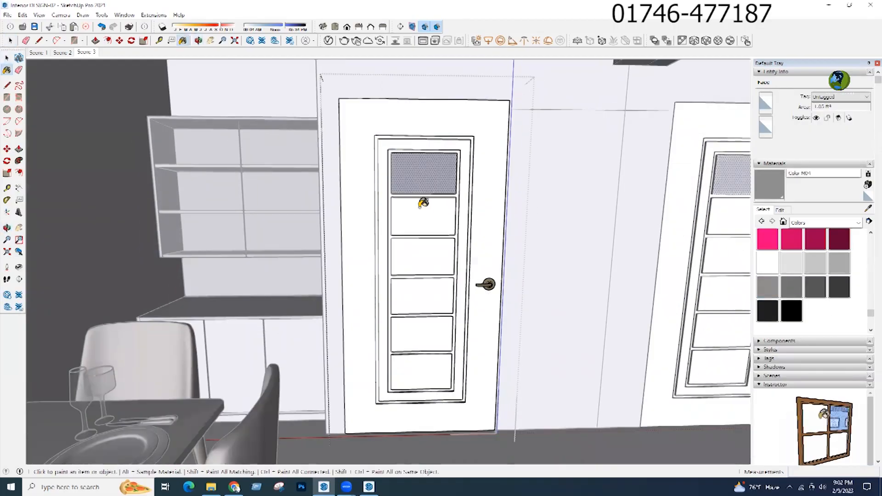
pyautogui.click(423, 216)
pyautogui.click(423, 256)
pyautogui.click(422, 300)
pyautogui.click(421, 332)
pyautogui.click(417, 367)
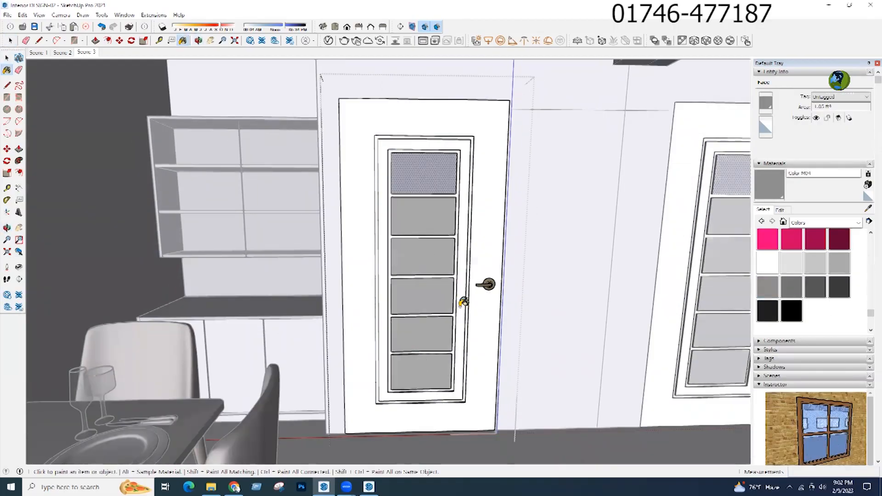
# - Paint the flat band around the door's six panels with Color M04 and pick the light grey Color M01
pyautogui.scroll(3, 460, 292)
pyautogui.click(462, 285)
pyautogui.scroll(-2, 446, 333)
pyautogui.scroll(-1, 447, 335)
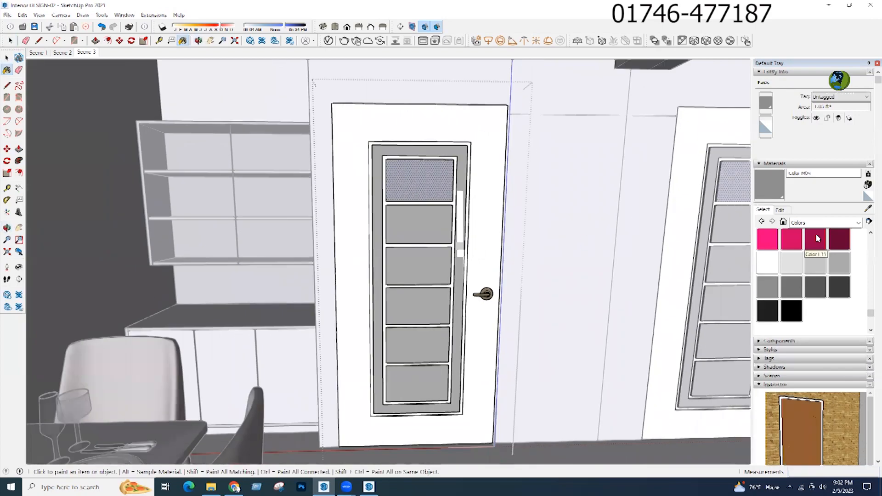
pyautogui.click(790, 264)
pyautogui.scroll(5, 490, 138)
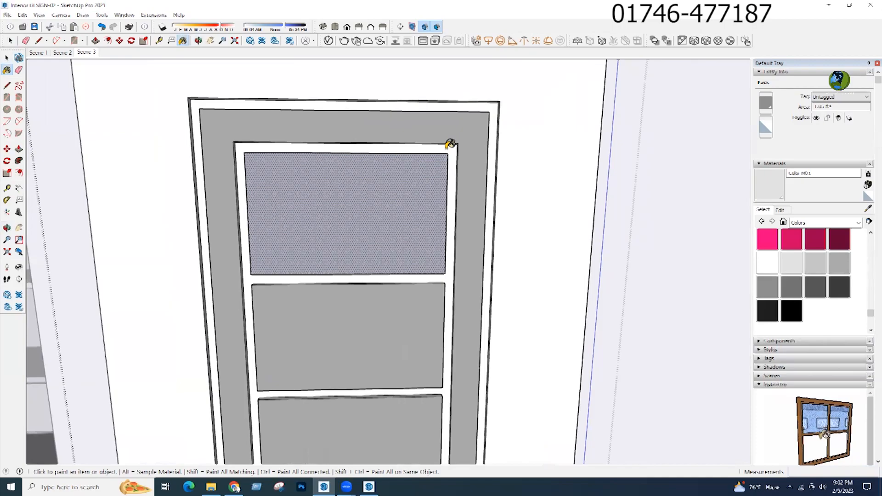
pyautogui.scroll(-6, 416, 121)
pyautogui.press('space')
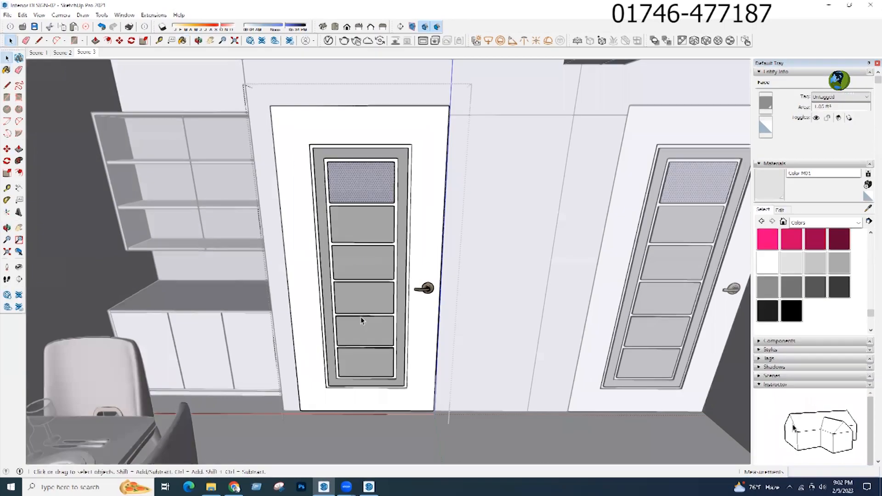
# - Sample Color M04 from the door's painted band, apply it to the outer door face and close the door component
pyautogui.scroll(-2, 362, 320)
pyautogui.moveTo(361, 320); pyautogui.dragTo(396, 235, button='middle')
pyautogui.scroll(2, 373, 184)
pyautogui.doubleClick(372, 164)
pyautogui.click(373, 164)
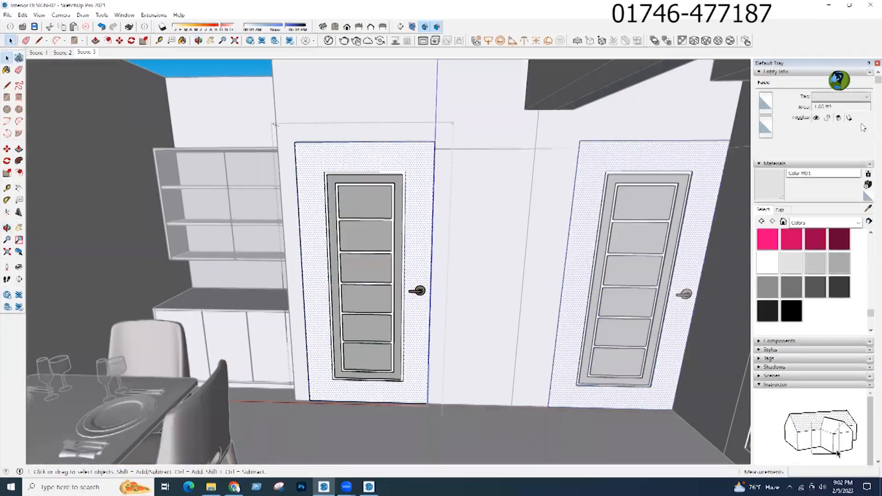
pyautogui.click(868, 209)
pyautogui.click(398, 192)
pyautogui.click(377, 159)
pyautogui.press('space')
pyautogui.press('Escape')
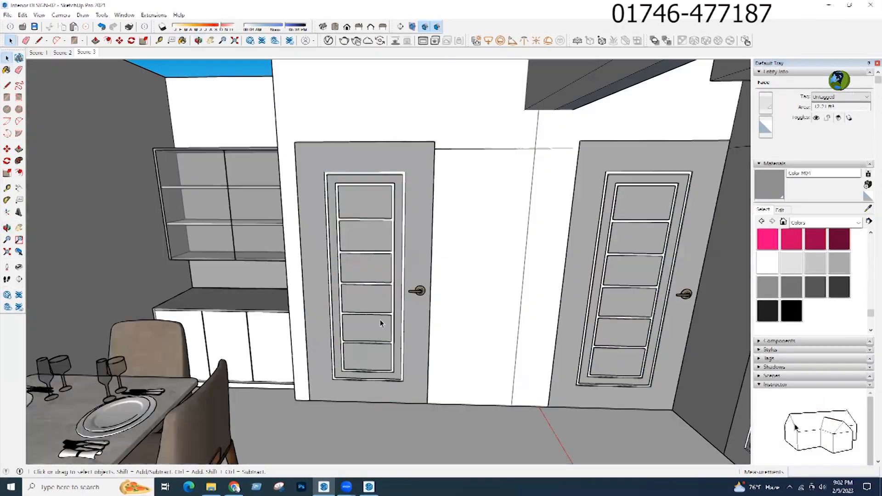
pyautogui.moveTo(365, 283); pyautogui.dragTo(381, 349, button='middle')
pyautogui.scroll(-5, 420, 222)
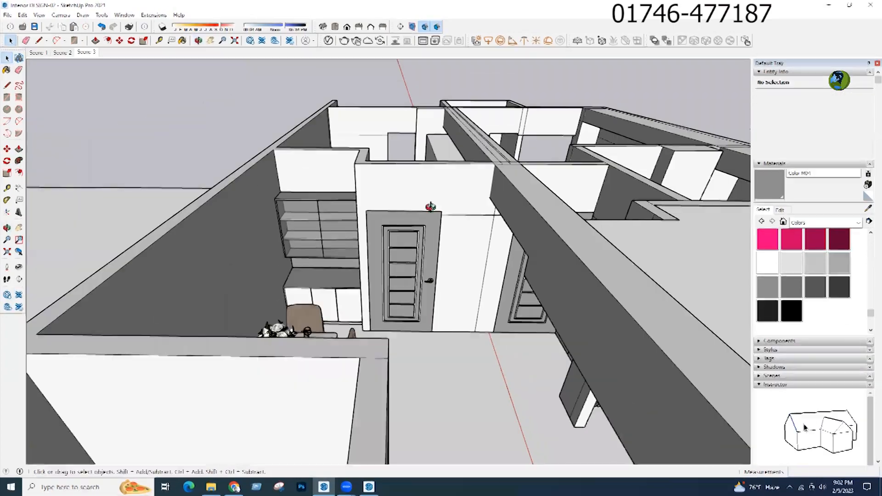
pyautogui.scroll(5, 312, 276)
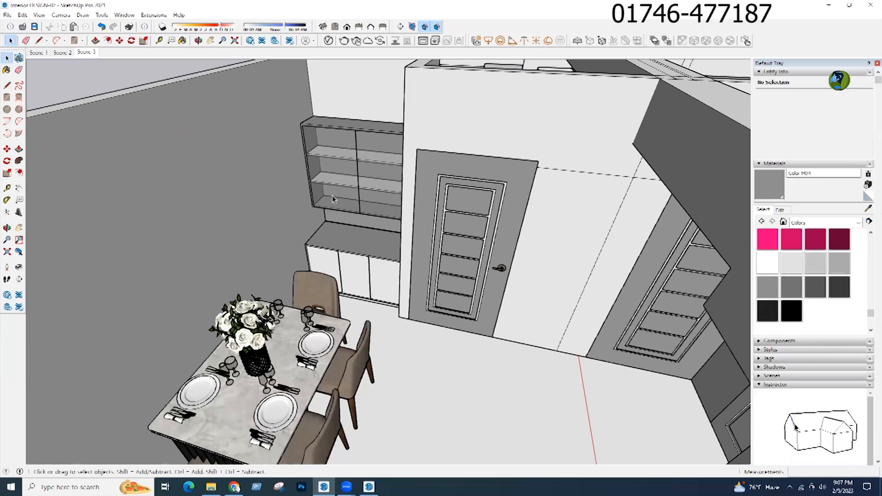
pyautogui.moveTo(552, 332); pyautogui.dragTo(533, 380, button='middle')
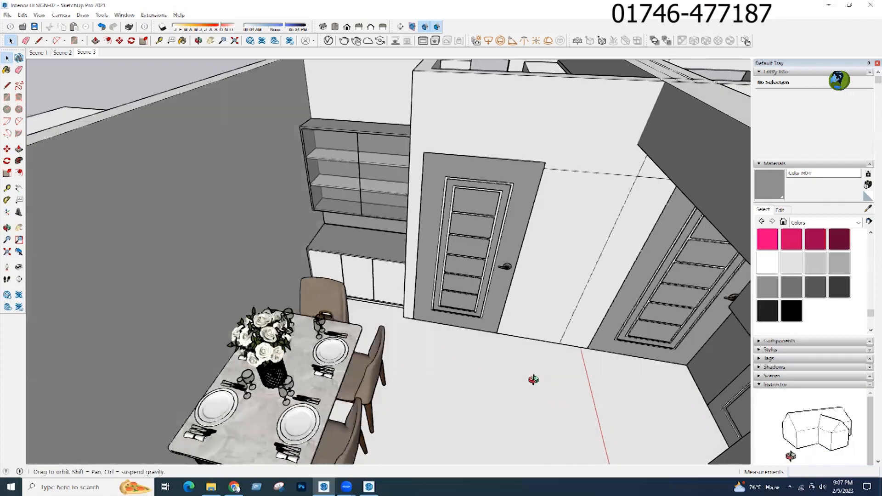
pyautogui.scroll(-4, 469, 210)
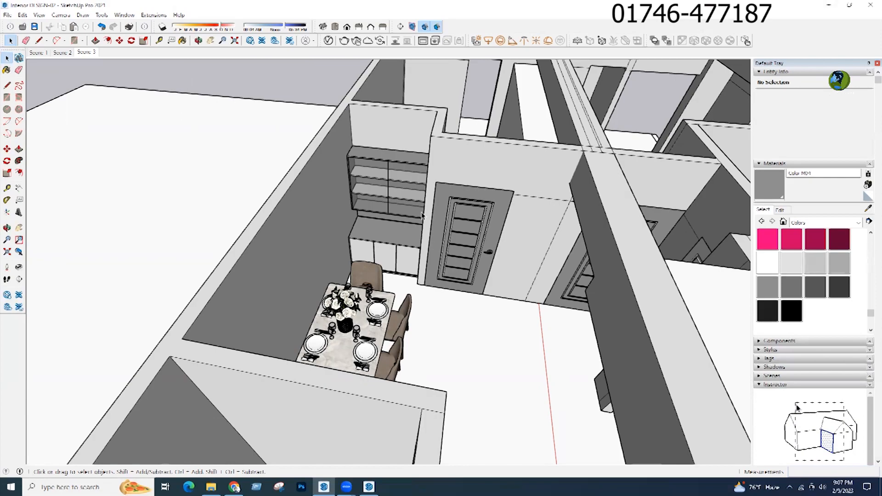
pyautogui.scroll(-1, 380, 202)
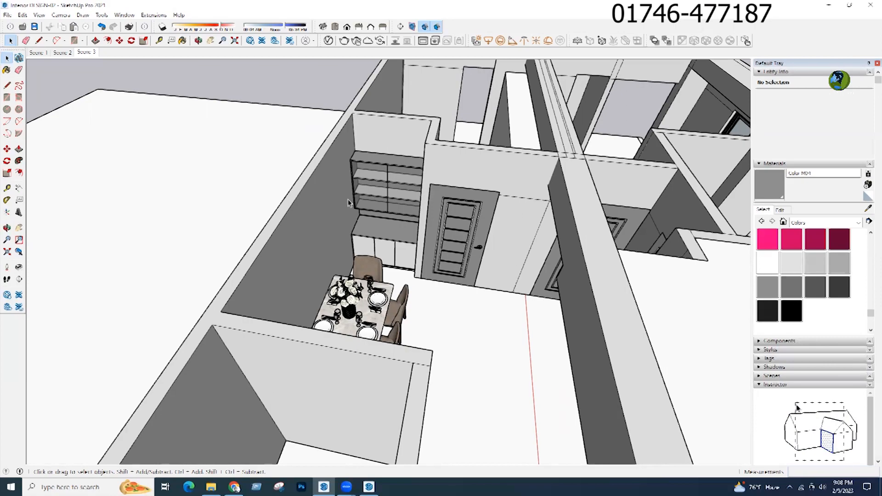
# - Open the floor group for editing and paint the main interior floor face with the pale cyan Color H01
pyautogui.moveTo(350, 191); pyautogui.dragTo(326, 181, button='middle')
pyautogui.scroll(-3, 327, 181)
pyautogui.doubleClick(407, 345)
pyautogui.hotkey('ctrl', 'a')
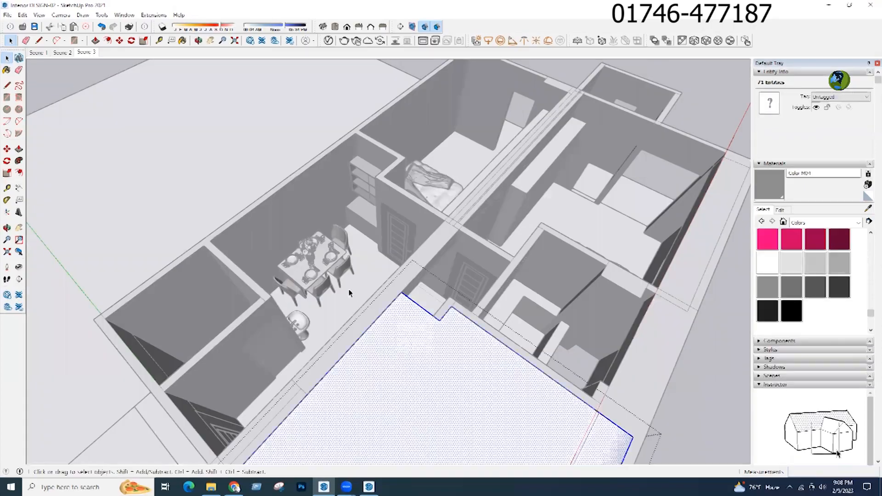
pyautogui.click(349, 293)
pyautogui.moveTo(390, 304); pyautogui.dragTo(738, 263, button='middle')
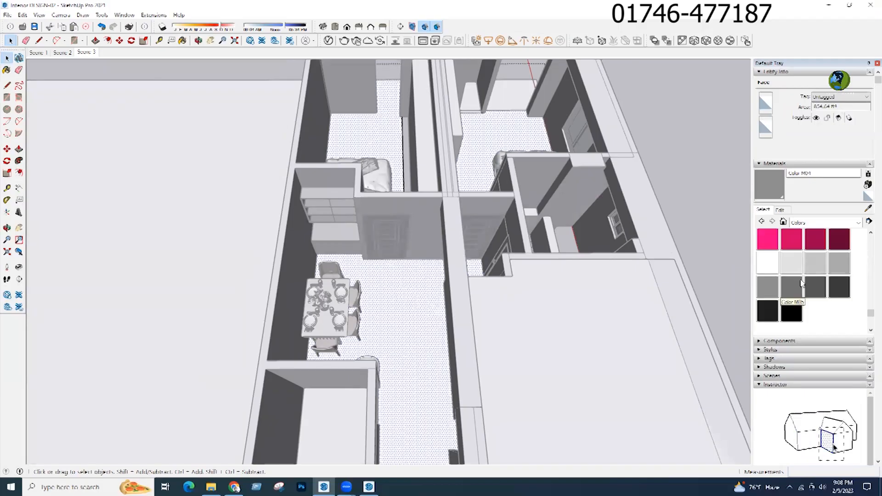
pyautogui.scroll(4, 793, 293)
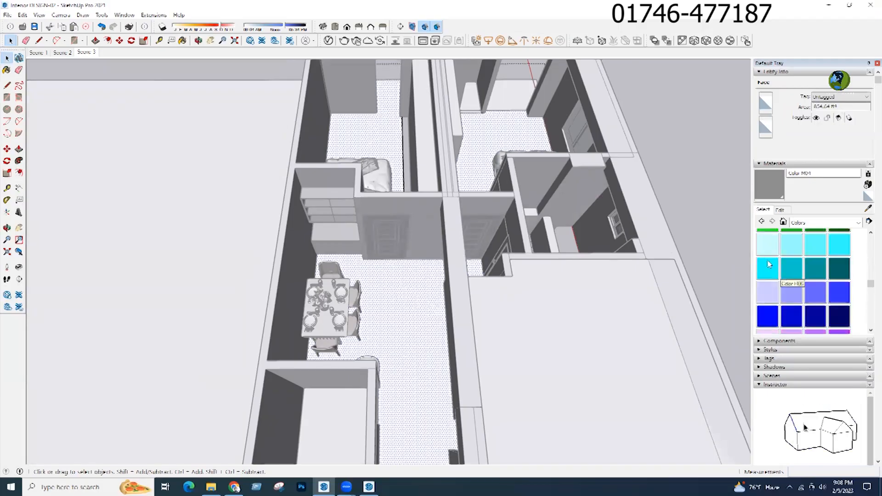
pyautogui.click(768, 248)
pyautogui.click(409, 287)
# - Give Color H01 the texture image "0012 arabella beige marble tile texture seamless hr" from the Mapping Pic Tiles folder
pyautogui.click(779, 210)
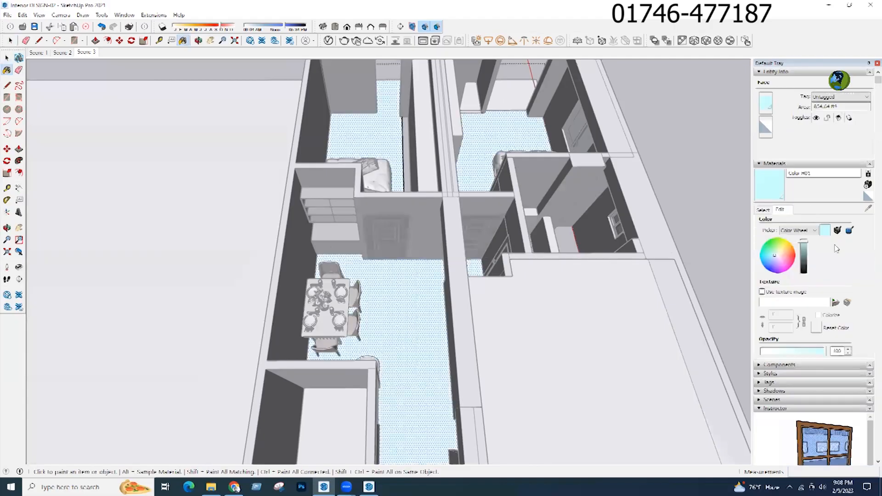
pyautogui.click(835, 302)
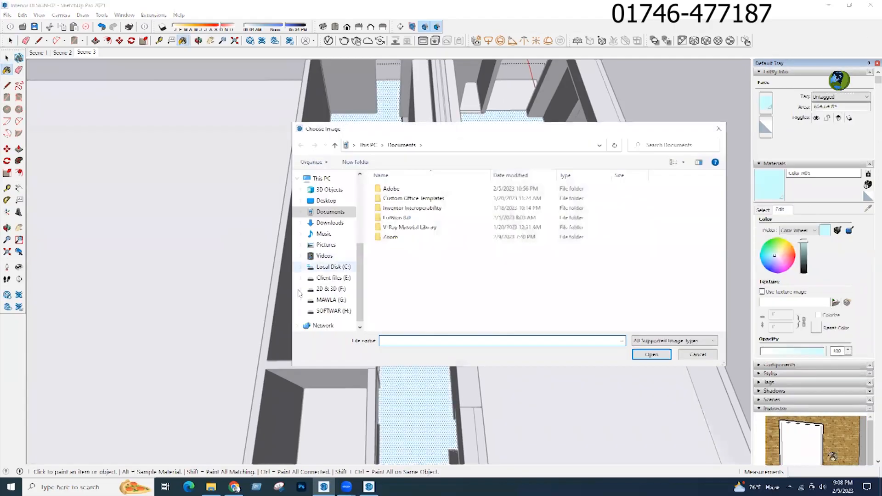
pyautogui.scroll(-1, 331, 258)
pyautogui.click(333, 296)
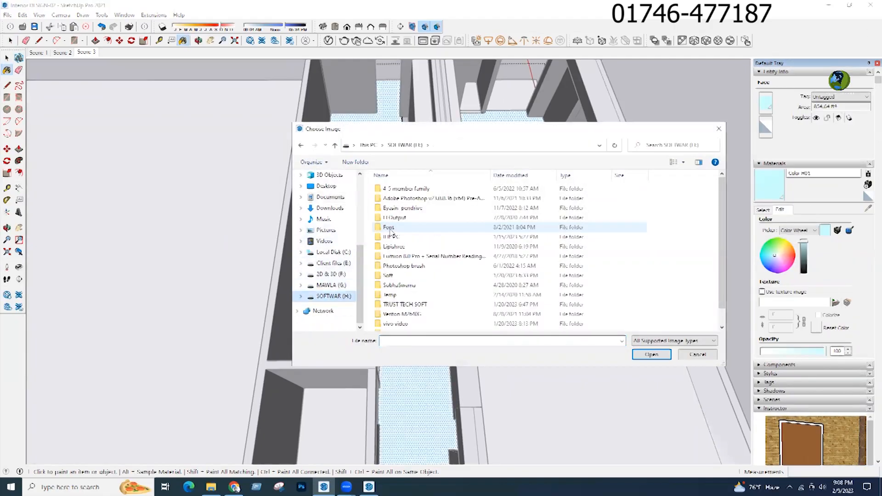
pyautogui.doubleClick(444, 228)
pyautogui.doubleClick(397, 208)
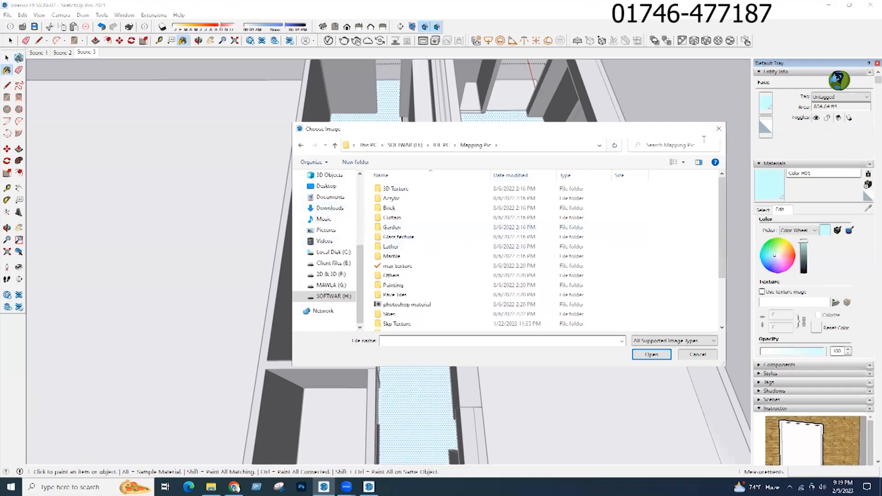
pyautogui.scroll(-3, 388, 299)
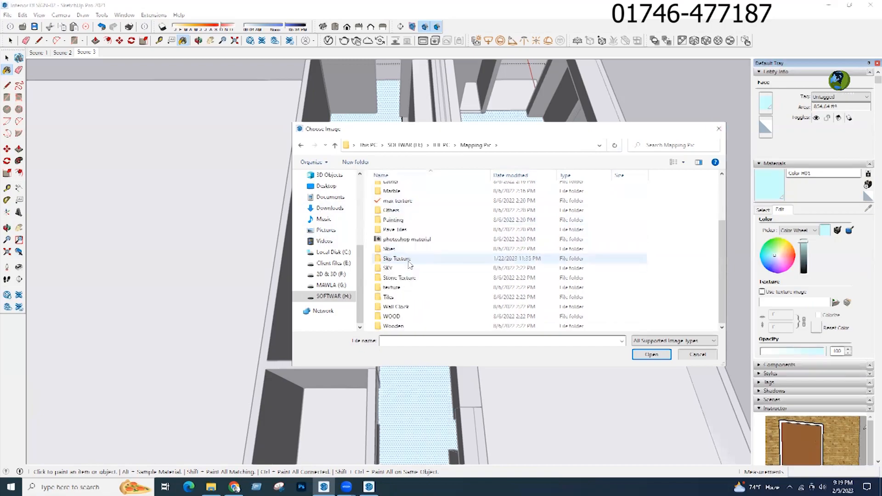
pyautogui.doubleClick(388, 298)
pyautogui.click(641, 196)
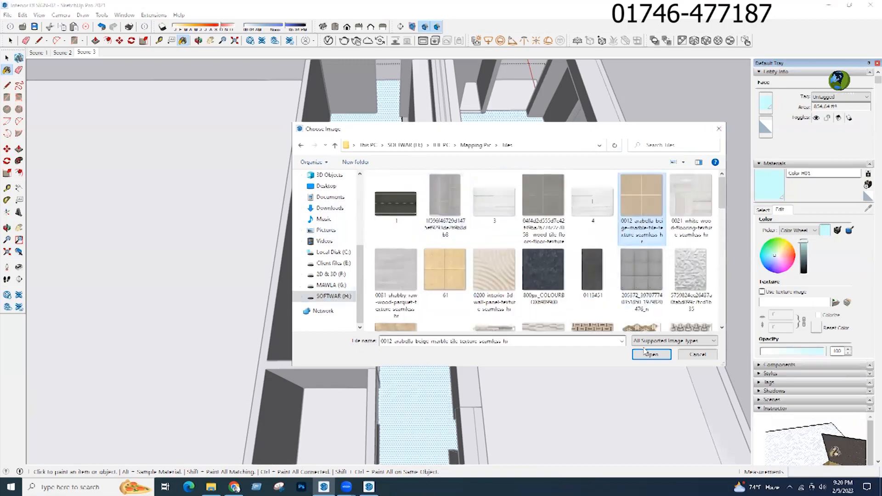
pyautogui.click(648, 354)
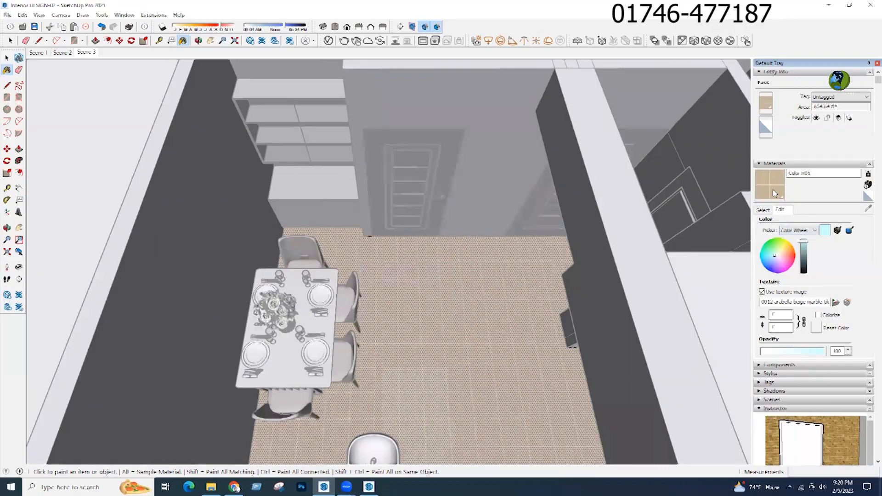
# - Set the floor tile texture's width to 2'
pyautogui.click(775, 315)
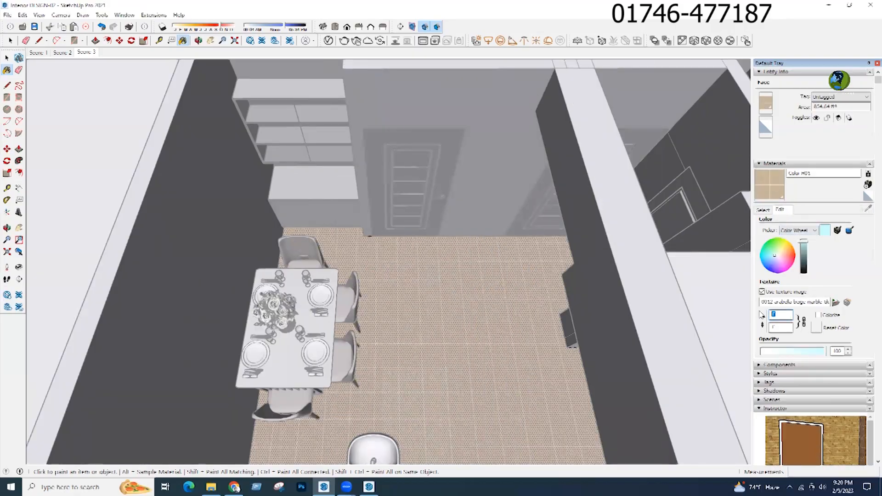
pyautogui.write("2'")
pyautogui.moveTo(420, 297); pyautogui.dragTo(419, 331, button='middle')
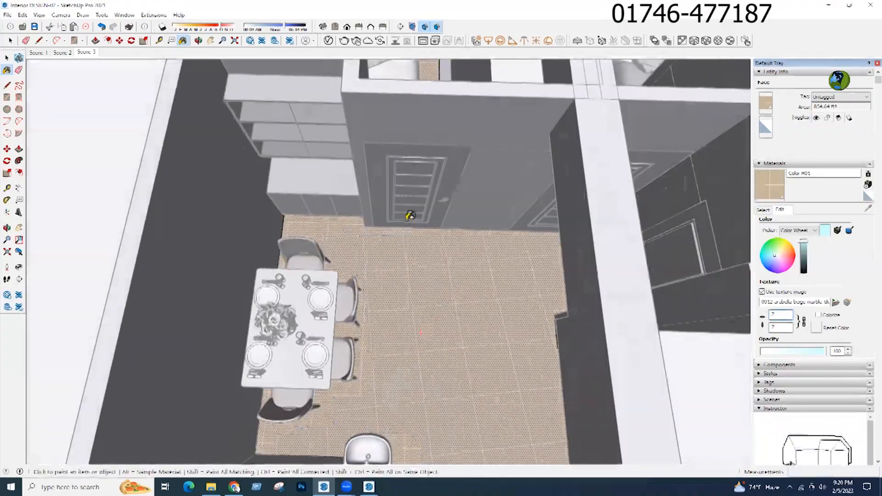
pyautogui.scroll(-3, 411, 216)
pyautogui.moveTo(309, 238)
pyautogui.mouseDown(button='middle')
pyautogui.moveTo(360, 336)
pyautogui.moveTo(307, 326)
pyautogui.moveTo(340, 315)
pyautogui.mouseUp(button='middle')
pyautogui.scroll(3, 360, 336)
pyautogui.press('space')
pyautogui.rightClick(386, 290)
pyautogui.moveTo(442, 410)
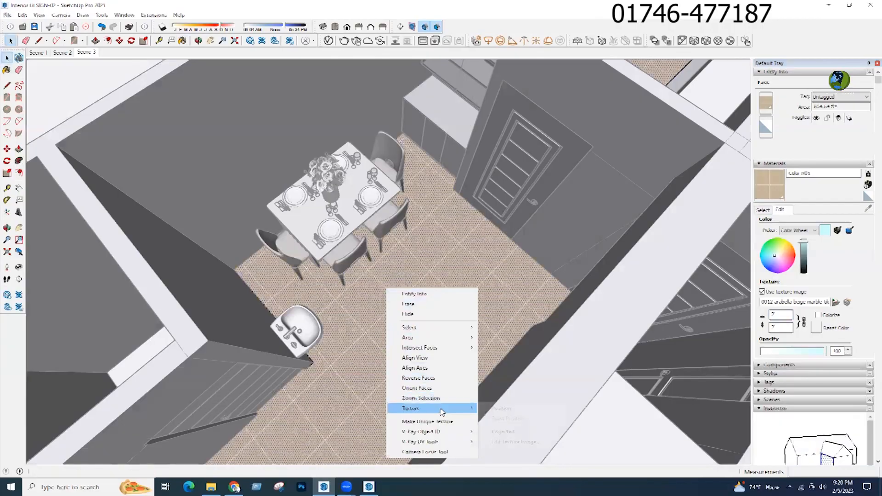
pyautogui.click(502, 407)
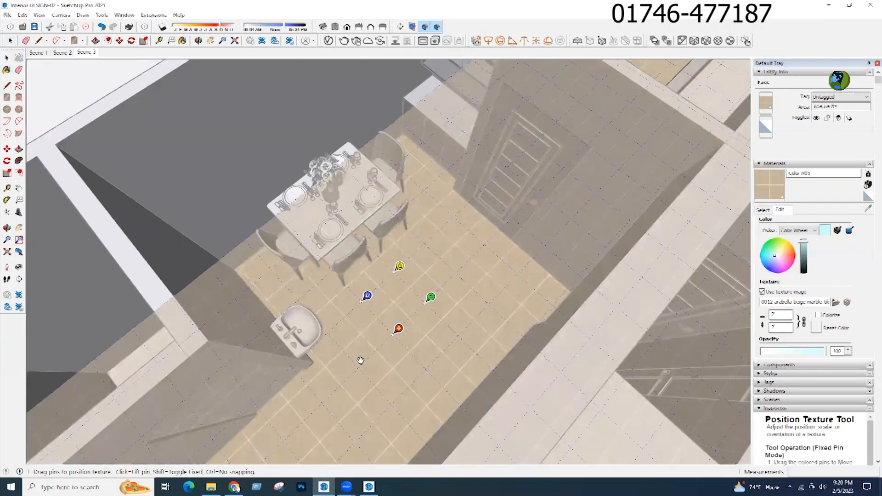
pyautogui.press('o')
pyautogui.moveTo(374, 377); pyautogui.dragTo(375, 303, button='middle')
pyautogui.press('space')
# - Nudge the tile texture's position slightly on the dining-area floor and close the floor group
pyautogui.rightClick(375, 303)
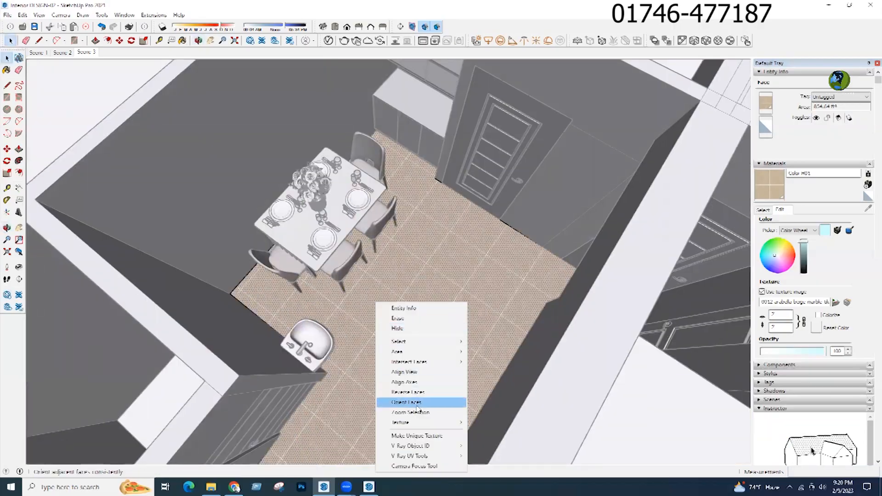
pyautogui.moveTo(414, 422)
pyautogui.click(481, 422)
pyautogui.moveTo(398, 342); pyautogui.dragTo(395, 340)
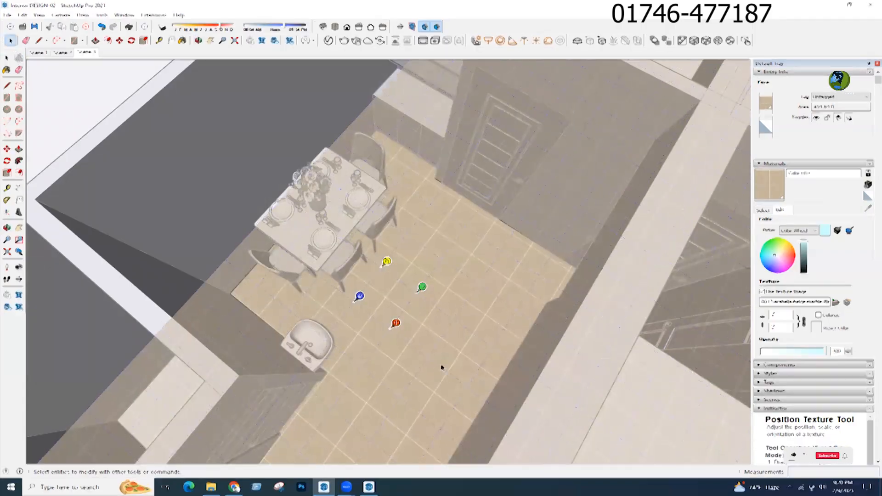
pyautogui.press('Escape')
pyautogui.scroll(-6, 425, 325)
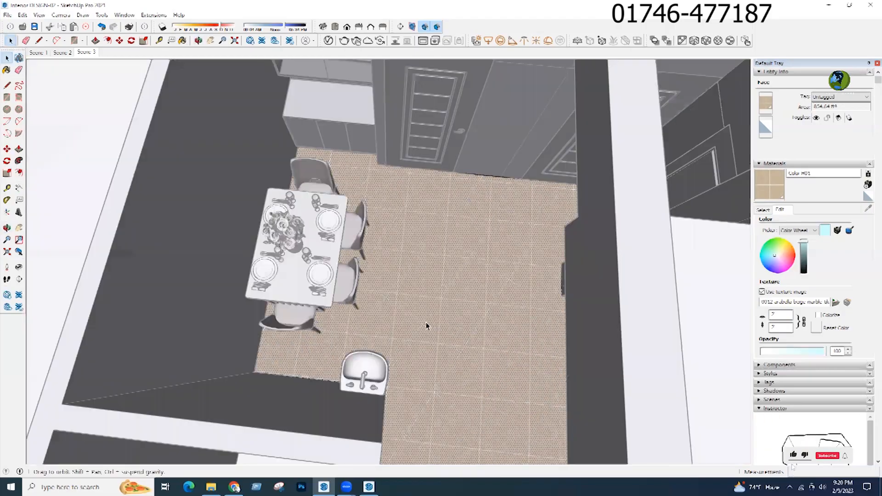
pyautogui.scroll(5, 496, 340)
pyautogui.moveTo(496, 341); pyautogui.dragTo(407, 212, button='middle')
pyautogui.scroll(-4, 407, 220)
pyautogui.moveTo(399, 354)
pyautogui.mouseDown(button='middle')
pyautogui.moveTo(402, 321)
pyautogui.moveTo(444, 301)
pyautogui.moveTo(429, 346)
pyautogui.mouseUp(button='middle')
pyautogui.scroll(5, 418, 253)
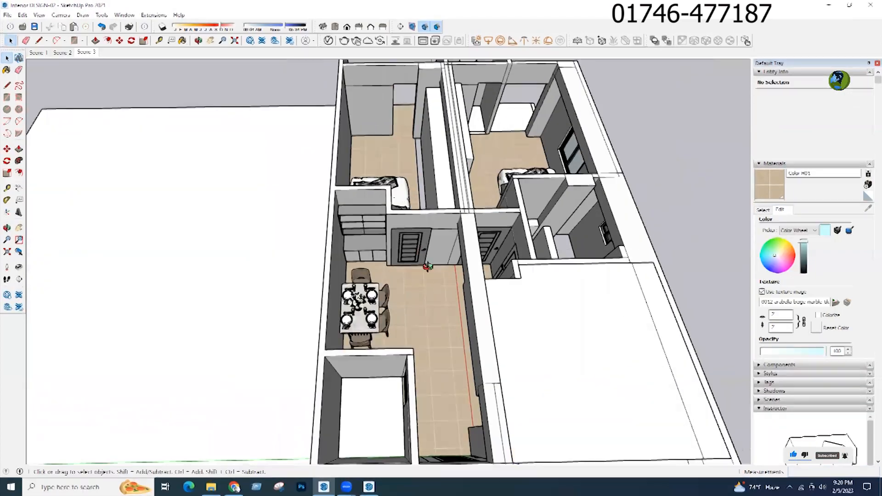
# - Examine the tiled floor across the dining area and bedrooms from several angles above the apartment
pyautogui.moveTo(399, 252); pyautogui.dragTo(427, 256, button='middle')
pyautogui.scroll(-4, 410, 267)
pyautogui.scroll(1, 474, 340)
pyautogui.moveTo(474, 340)
pyautogui.mouseDown(button='middle')
pyautogui.moveTo(452, 298)
pyautogui.moveTo(405, 301)
pyautogui.moveTo(427, 258)
pyautogui.moveTo(434, 265)
pyautogui.moveTo(395, 280)
pyautogui.moveTo(291, 301)
pyautogui.moveTo(202, 285)
pyautogui.mouseUp(button='middle')
pyautogui.scroll(3, 360, 288)
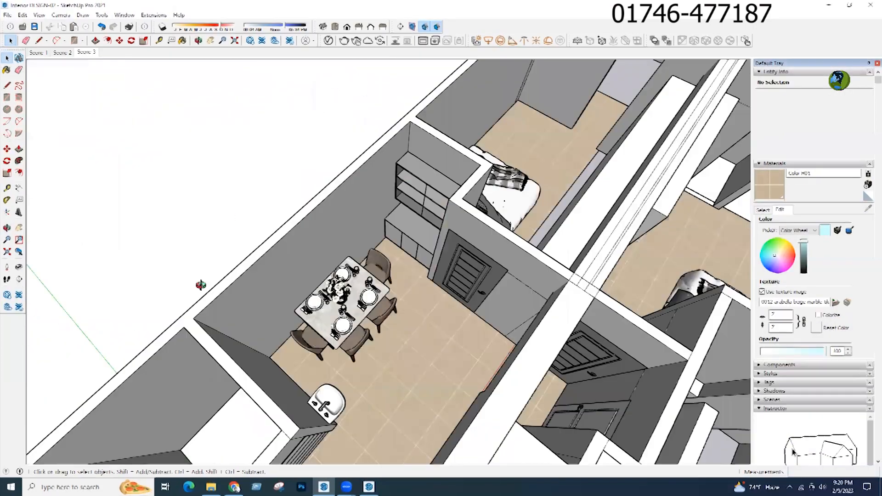
pyautogui.scroll(3, 368, 278)
pyautogui.scroll(-2, 561, 257)
pyautogui.moveTo(561, 257); pyautogui.dragTo(431, 237, button='middle')
pyautogui.scroll(-3, 449, 283)
pyautogui.moveTo(449, 283); pyautogui.dragTo(355, 298, button='middle')
pyautogui.scroll(1, 343, 305)
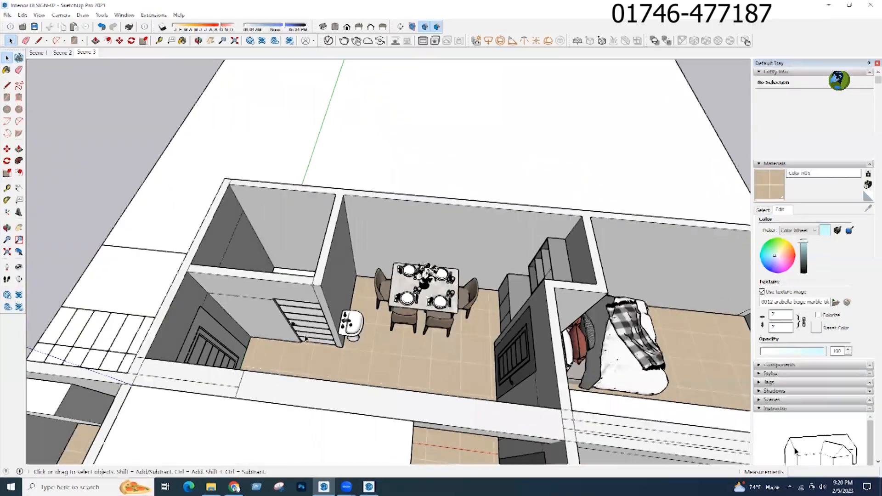
pyautogui.scroll(3, 292, 335)
pyautogui.moveTo(307, 363); pyautogui.dragTo(496, 358, button='middle')
pyautogui.scroll(-3, 211, 358)
pyautogui.scroll(-3, 359, 168)
# - Inspect the dining table setting, chairs and cabinet up close and from above
pyautogui.press('space')
pyautogui.scroll(6, 475, 260)
pyautogui.scroll(-3, 475, 260)
pyautogui.moveTo(475, 261); pyautogui.dragTo(285, 138, button='middle')
pyautogui.scroll(2, 419, 294)
pyautogui.scroll(4, 448, 317)
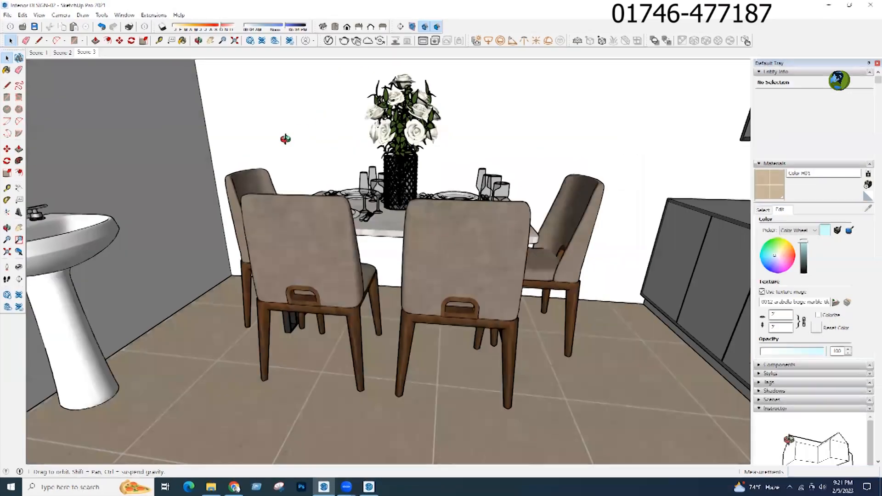
pyautogui.scroll(3, 408, 221)
pyautogui.moveTo(408, 221); pyautogui.dragTo(533, 442, button='middle')
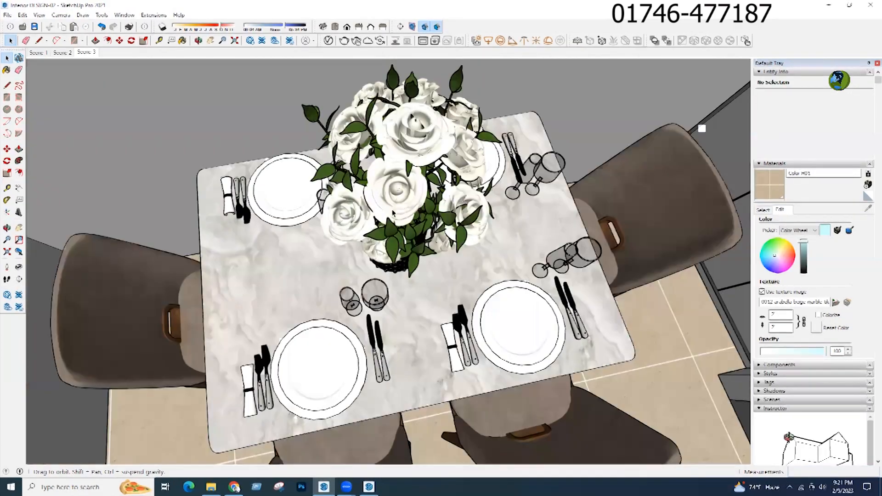
pyautogui.scroll(-4, 402, 255)
pyautogui.scroll(-5, 463, 218)
pyautogui.moveTo(443, 284); pyautogui.dragTo(415, 219, button='middle')
pyautogui.scroll(3, 416, 229)
pyautogui.moveTo(390, 257)
pyautogui.mouseDown(button='middle')
pyautogui.moveTo(335, 309)
pyautogui.moveTo(373, 357)
pyautogui.mouseUp(button='middle')
pyautogui.scroll(-10, 336, 309)
pyautogui.scroll(10, 374, 357)
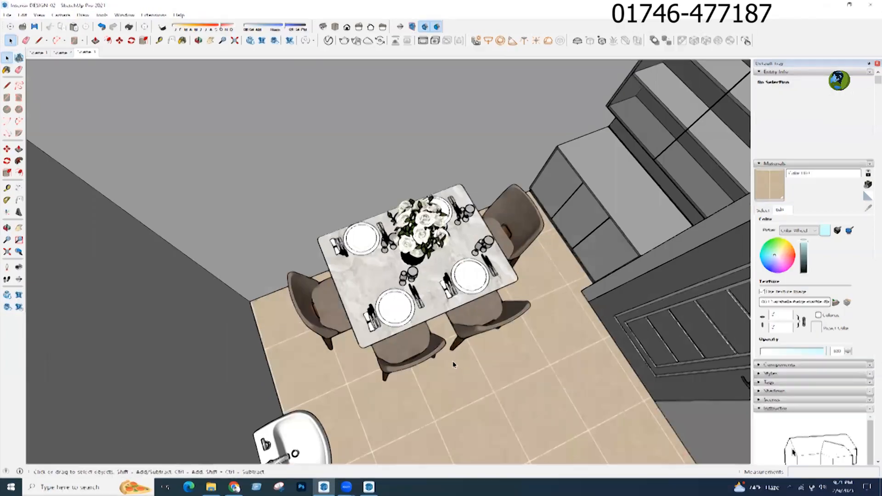
pyautogui.scroll(-5, 451, 318)
pyautogui.moveTo(451, 318); pyautogui.dragTo(432, 312, button='middle')
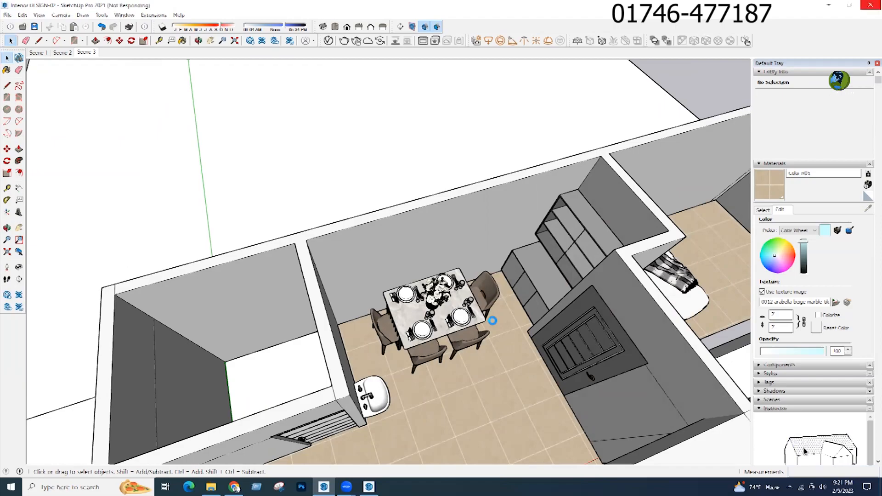
pyautogui.scroll(-4, 379, 221)
pyautogui.moveTo(379, 221)
pyautogui.mouseDown(button='middle')
pyautogui.moveTo(238, 274)
pyautogui.moveTo(7, 264)
pyautogui.mouseUp(button='middle')
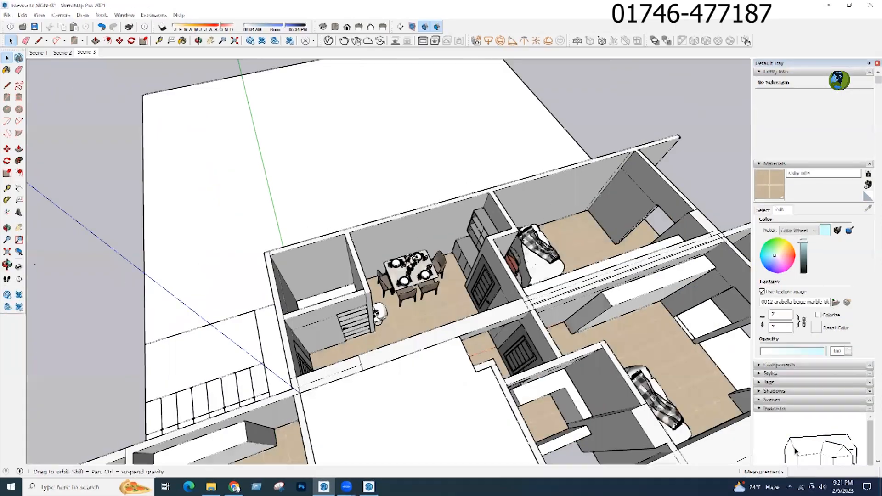
# - Inspect the living room's floor, doors, corner sofa and flower-shaped wall decor from inside the room
pyautogui.scroll(2, 335, 207)
pyautogui.moveTo(335, 207); pyautogui.dragTo(130, 189, button='middle')
pyautogui.scroll(3, 316, 230)
pyautogui.moveTo(317, 254)
pyautogui.mouseDown(button='middle')
pyautogui.moveTo(74, 135)
pyautogui.moveTo(299, 205)
pyautogui.moveTo(261, 177)
pyautogui.mouseUp(button='middle')
pyautogui.scroll(3, 312, 244)
pyautogui.scroll(3, 270, 259)
pyautogui.moveTo(270, 259); pyautogui.dragTo(277, 215, button='middle')
pyautogui.moveTo(399, 244); pyautogui.dragTo(402, 201, button='middle')
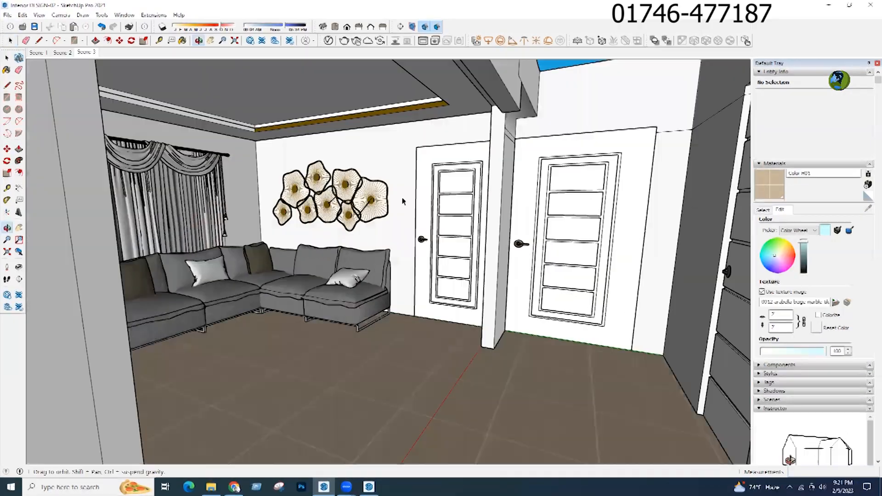
pyautogui.scroll(2, 378, 182)
pyautogui.moveTo(355, 154)
pyautogui.mouseDown(button='middle')
pyautogui.moveTo(398, 158)
pyautogui.moveTo(409, 192)
pyautogui.moveTo(359, 186)
pyautogui.mouseUp(button='middle')
pyautogui.moveTo(191, 84); pyautogui.dragTo(195, 64, button='middle')
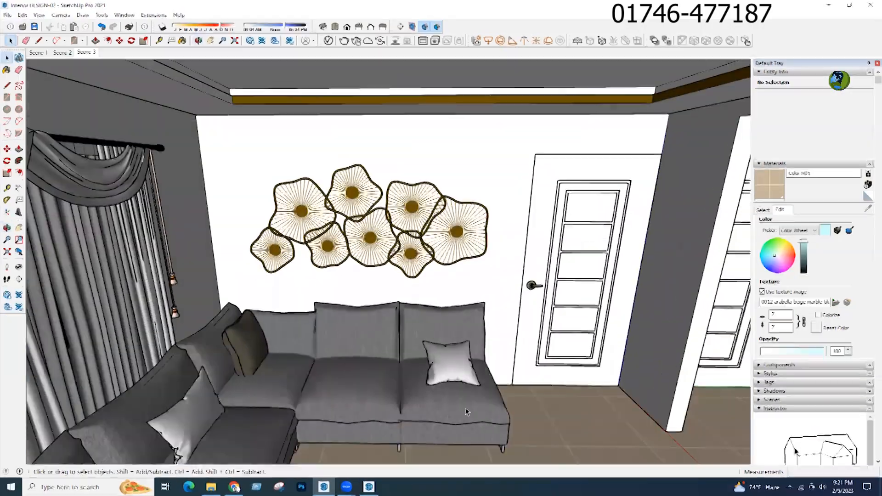
# - Paint the lower band of the ceiling recess on the curtain side with the brown material sampled from the adjoining band
pyautogui.moveTo(467, 411); pyautogui.dragTo(456, 377, button='middle')
pyautogui.moveTo(221, 151); pyautogui.dragTo(298, 188, button='middle')
pyautogui.scroll(4, 299, 188)
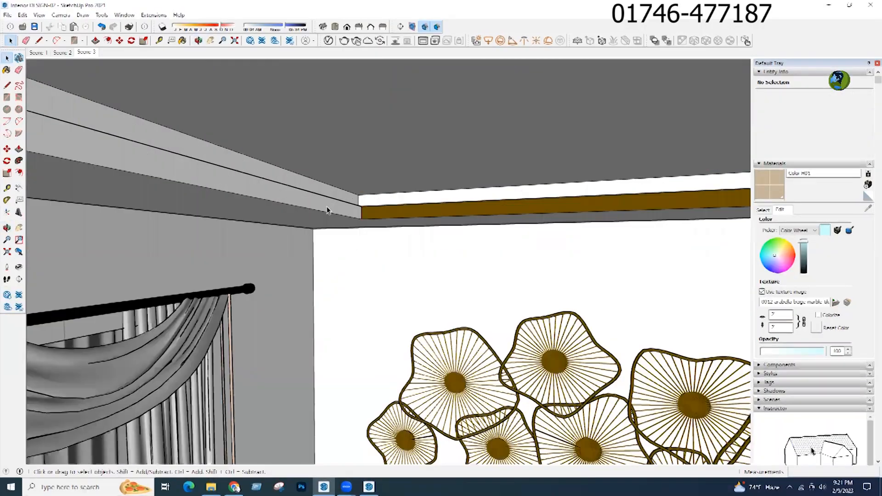
pyautogui.tripleClick(339, 211)
pyautogui.click(339, 211)
pyautogui.click(763, 210)
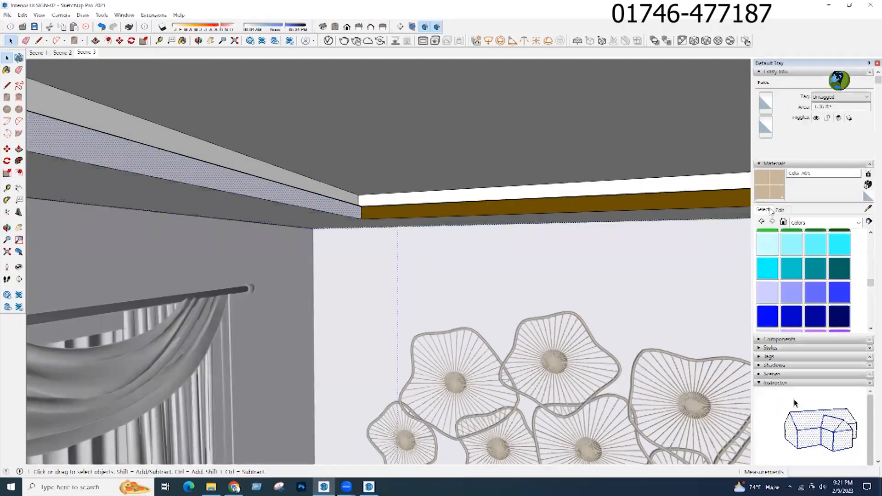
pyautogui.click(868, 208)
pyautogui.click(431, 208)
pyautogui.click(332, 205)
pyautogui.press('space')
# - Give the brown recess-band material the texture image "1 130RQ50431102" from the Mapping Pic Wooden folder
pyautogui.scroll(4, 365, 210)
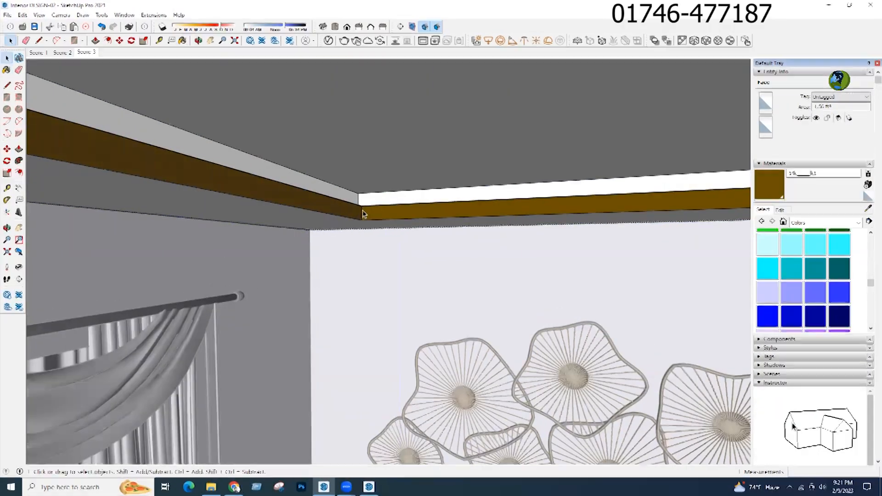
pyautogui.click(398, 200)
pyautogui.scroll(3, 399, 199)
pyautogui.scroll(-3, 398, 201)
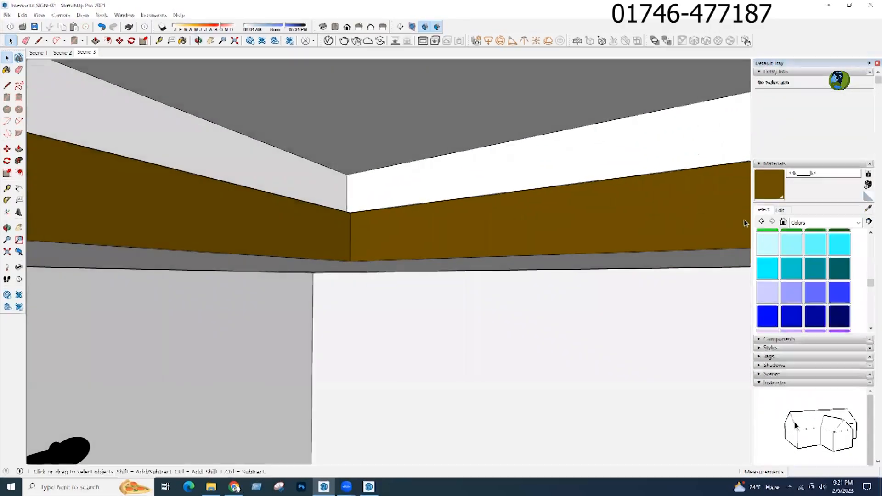
pyautogui.click(780, 210)
pyautogui.click(836, 302)
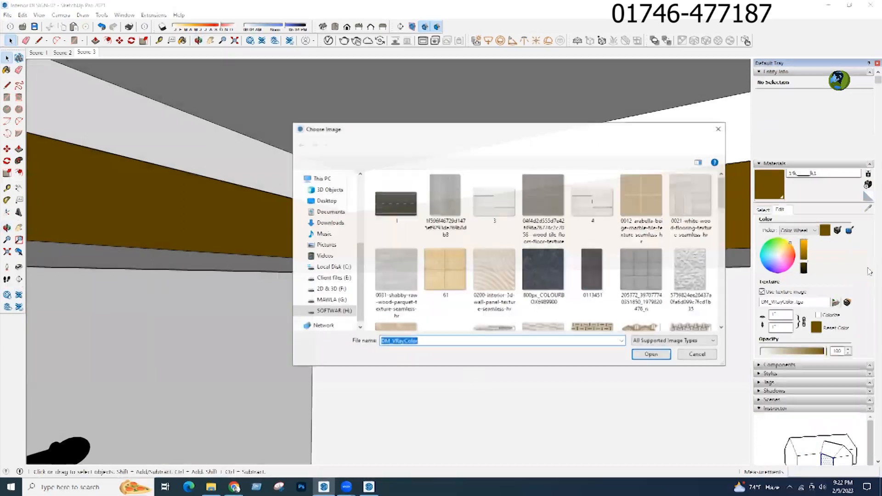
pyautogui.click(334, 145)
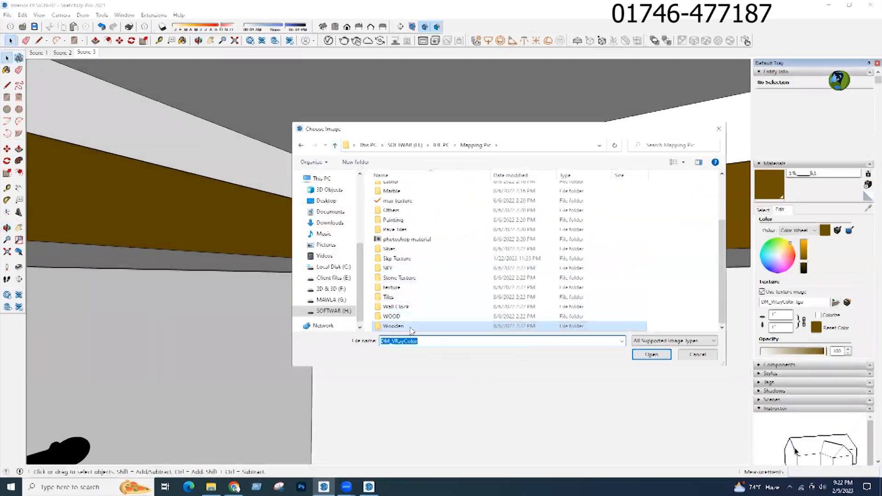
pyautogui.doubleClick(410, 327)
pyautogui.doubleClick(396, 207)
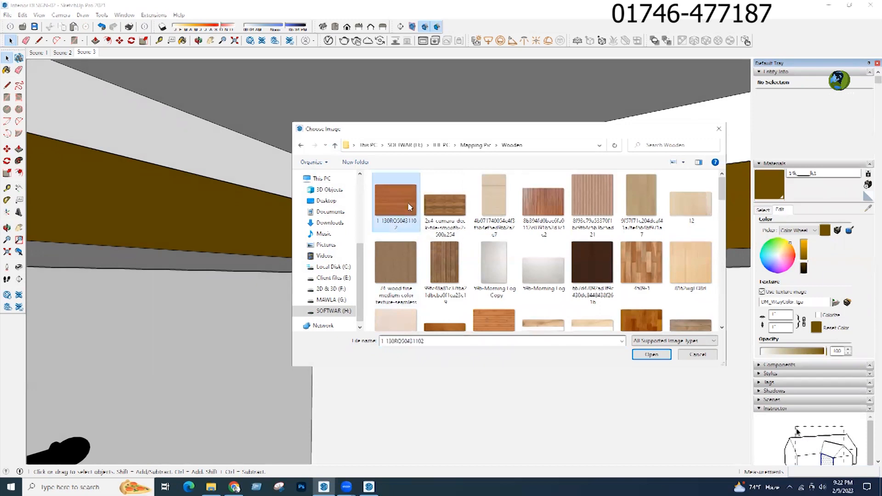
pyautogui.scroll(-4, 386, 275)
pyautogui.moveTo(357, 324); pyautogui.dragTo(350, 257, button='middle')
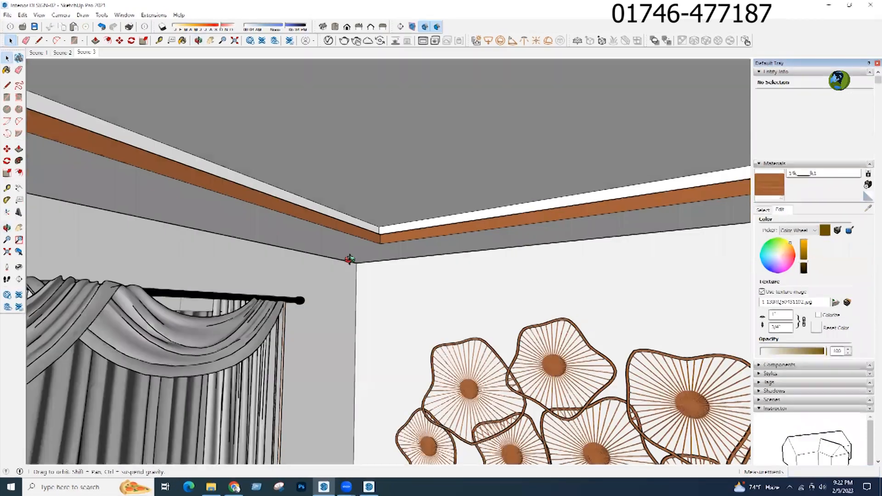
# - Select the recess face above the wood band and show the Emissive category of the V-Ray material library
pyautogui.scroll(-1, 370, 378)
pyautogui.moveTo(370, 377); pyautogui.dragTo(391, 229, button='middle')
pyautogui.scroll(5, 391, 228)
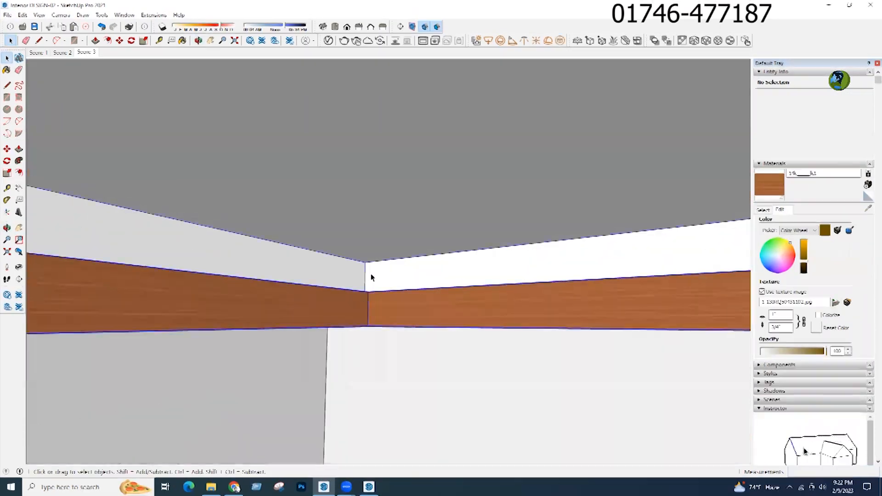
pyautogui.click(375, 274)
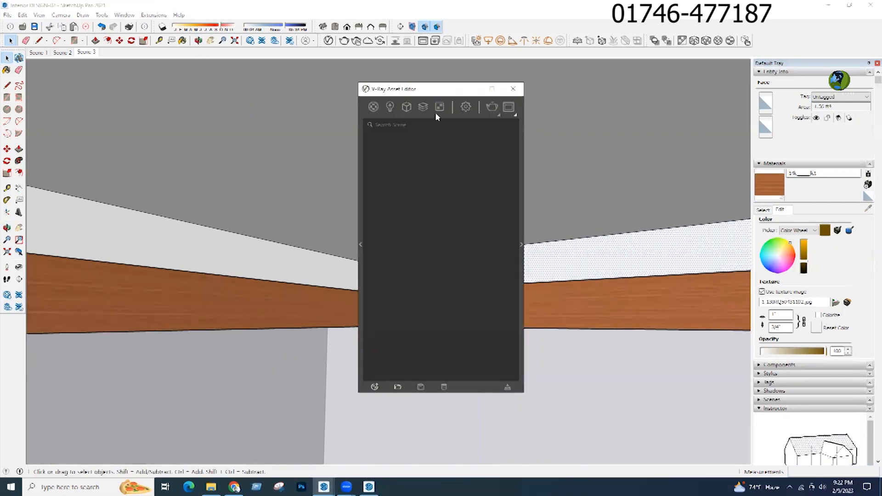
pyautogui.moveTo(432, 91); pyautogui.dragTo(418, 94)
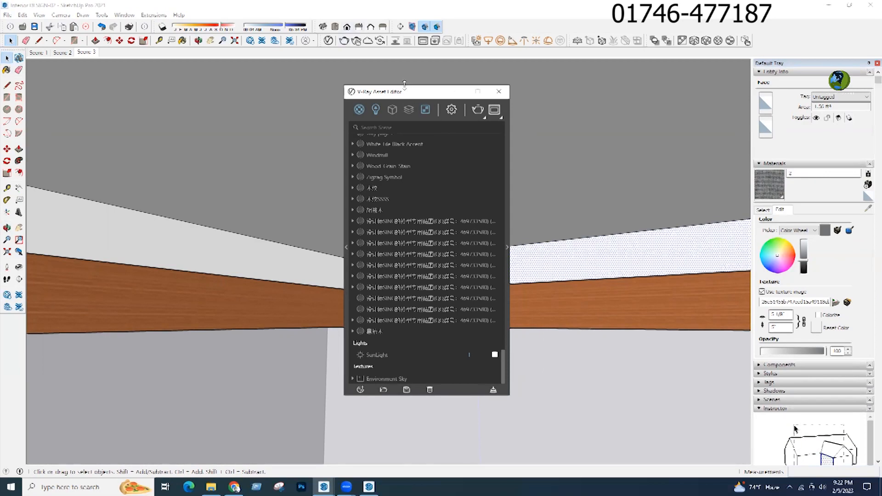
pyautogui.moveTo(404, 90); pyautogui.dragTo(430, 115)
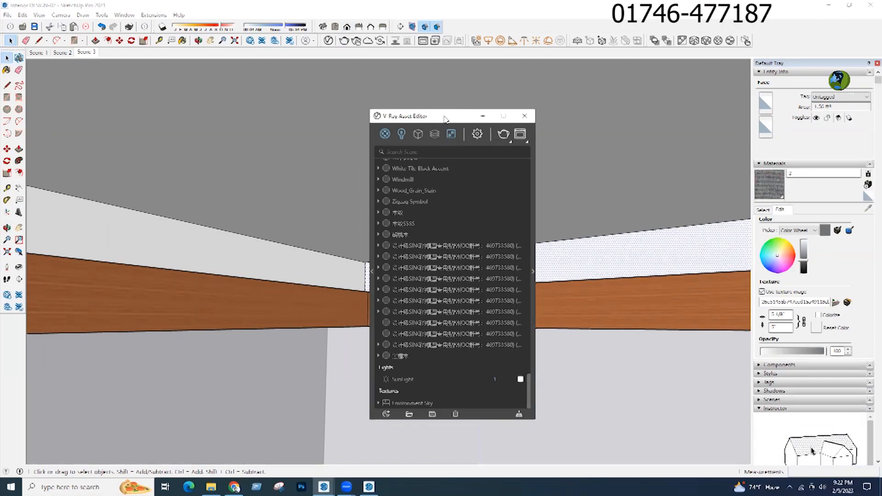
pyautogui.moveTo(445, 119)
pyautogui.mouseDown()
pyautogui.moveTo(458, 119)
pyautogui.moveTo(443, 104)
pyautogui.mouseUp()
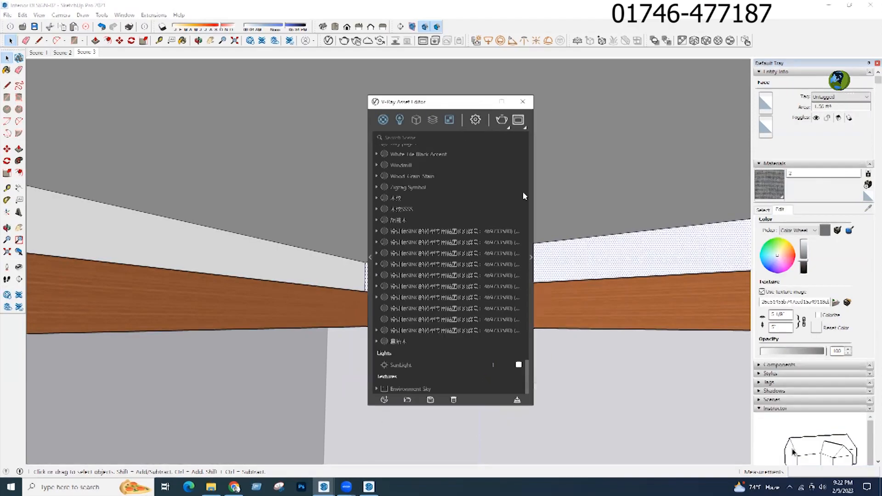
pyautogui.click(533, 216)
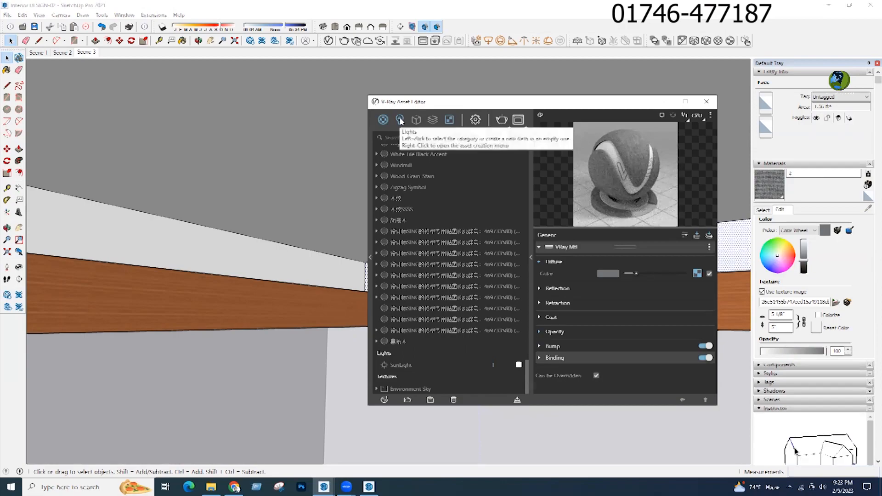
pyautogui.click(399, 120)
pyautogui.click(382, 120)
pyautogui.click(370, 260)
pyautogui.click(226, 181)
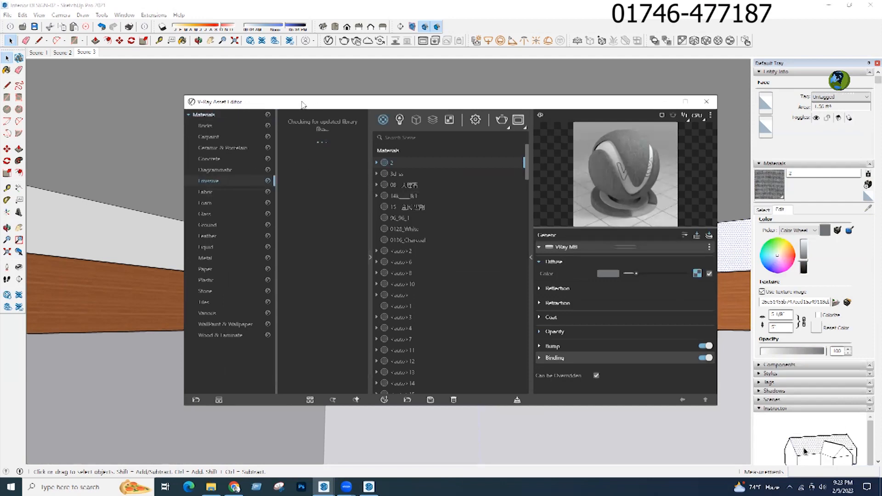
# - Add the LED 3200k emissive material to the scene and apply it to the selected upper recess face
pyautogui.moveTo(302, 105); pyautogui.dragTo(236, 107)
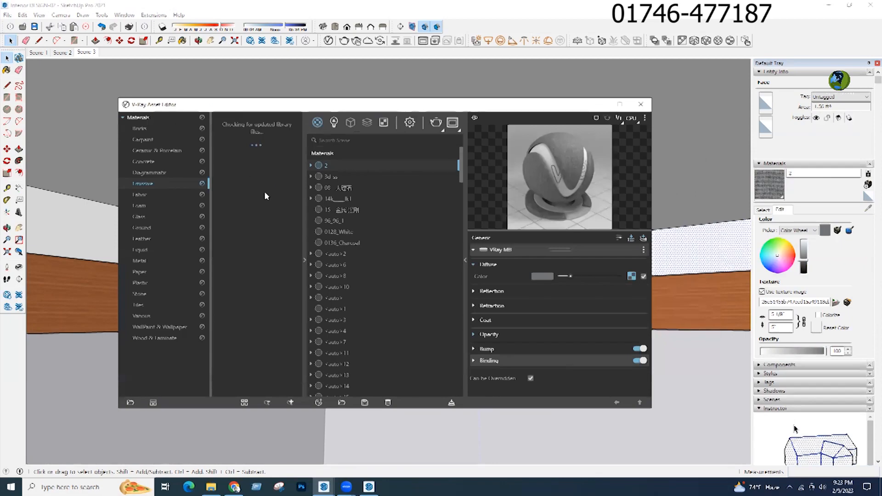
pyautogui.click(271, 262)
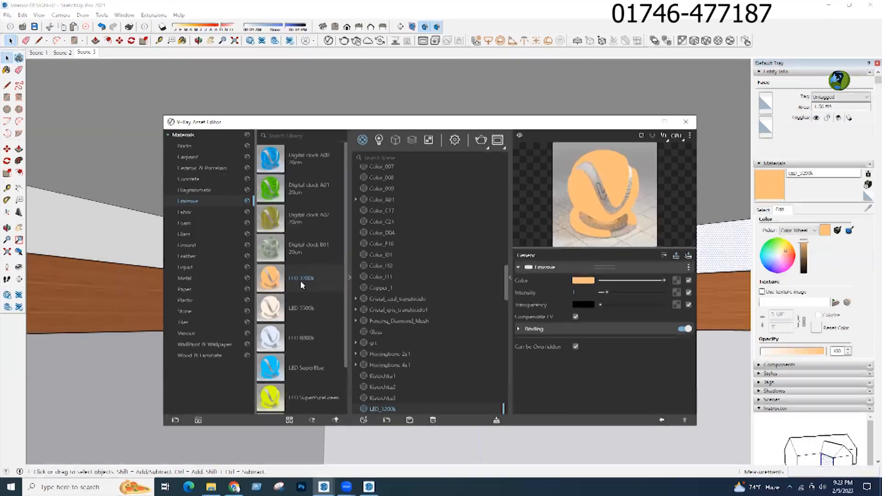
pyautogui.rightClick(301, 285)
pyautogui.click(321, 301)
# - Set the LED 3200k material's intensity to 5 and close the V-Ray Asset Editor
pyautogui.click(575, 292)
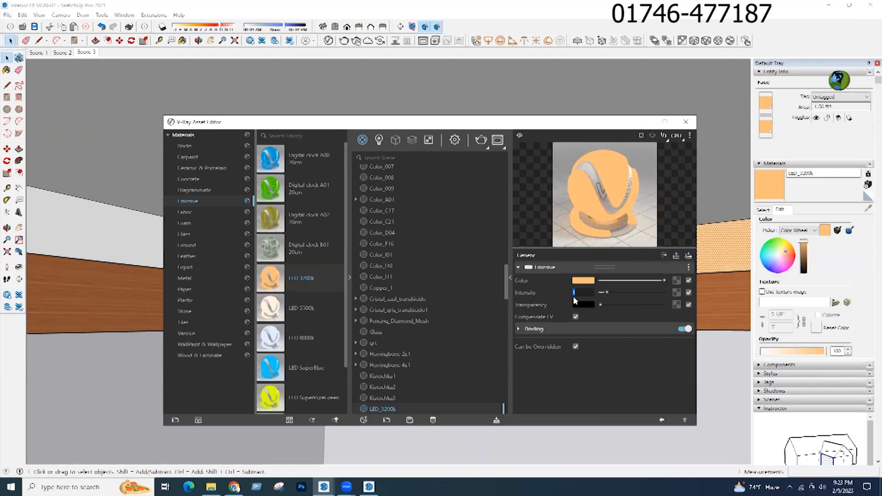
pyautogui.write('5')
pyautogui.press('Return')
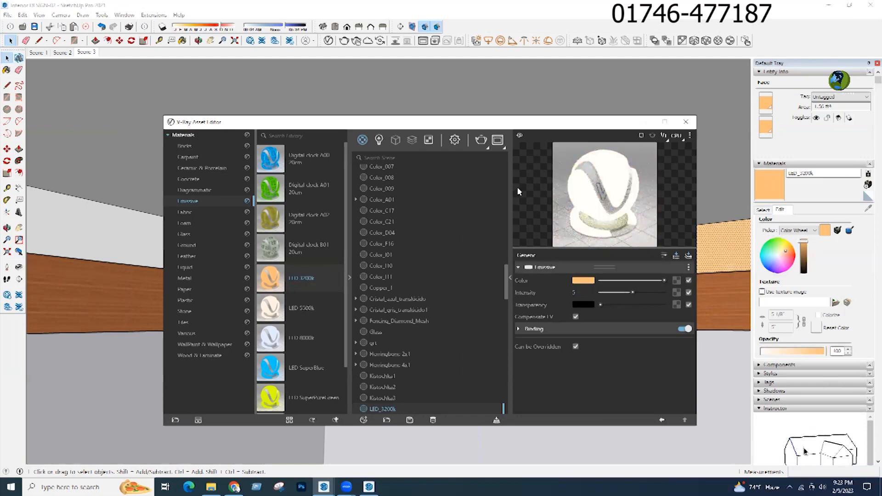
pyautogui.click(685, 123)
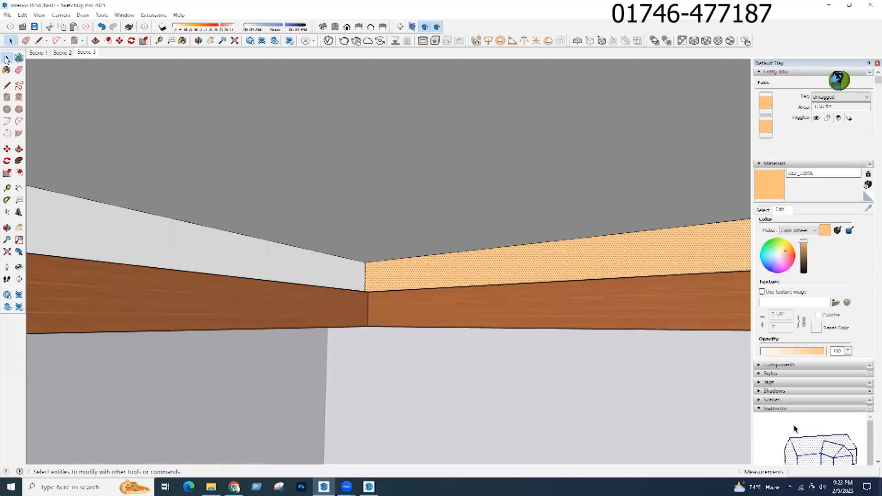
# - Paint the upper recess face on the curtain side with the LED material sampled from the adjoining face
pyautogui.click(763, 210)
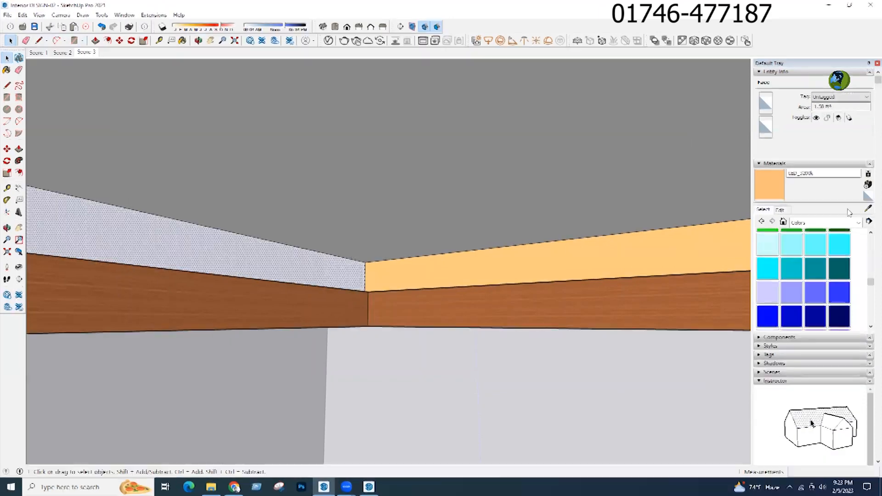
pyautogui.click(868, 209)
pyautogui.click(382, 273)
pyautogui.click(342, 271)
pyautogui.moveTo(306, 259); pyautogui.dragTo(95, 99, button='middle')
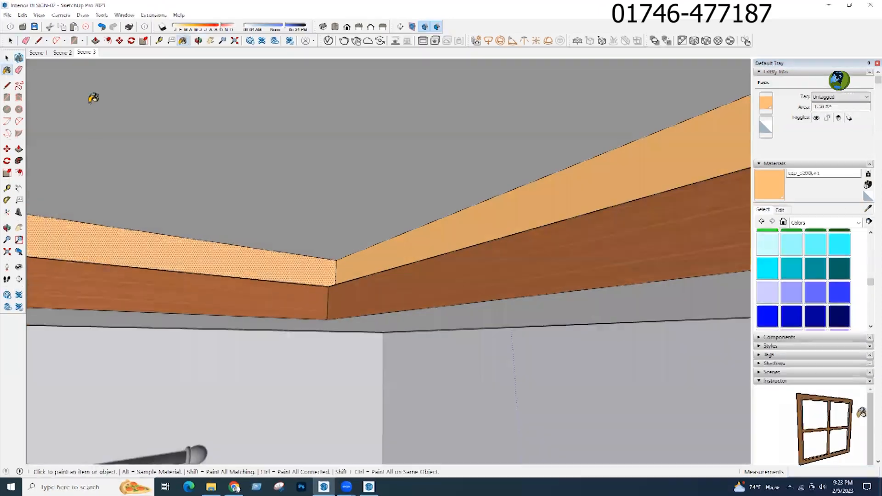
# - Switch to Scene 1 and paint the upper recess face above the TV wall with the LED material
pyautogui.click(39, 53)
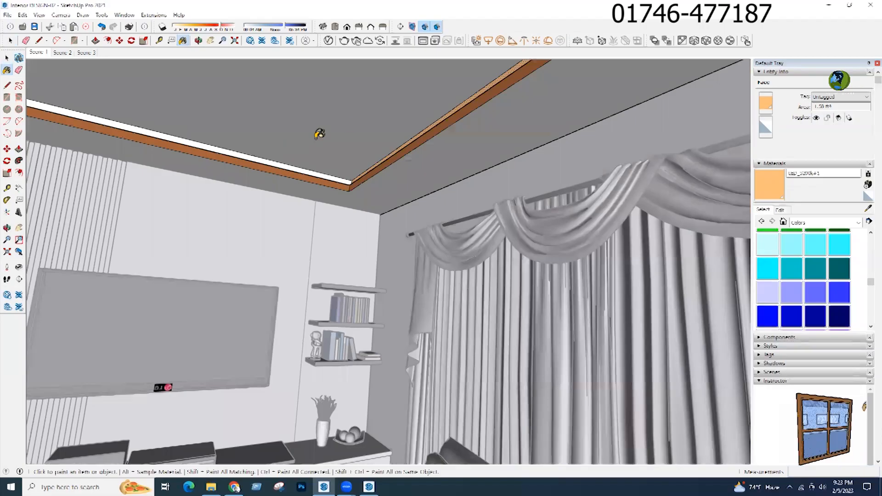
pyautogui.scroll(3, 155, 68)
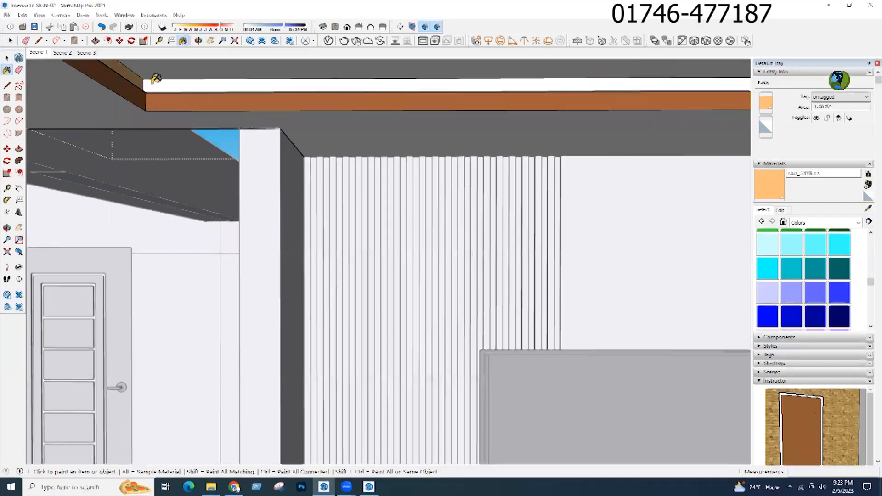
pyautogui.click(152, 82)
pyautogui.scroll(-2, 230, 142)
pyautogui.moveTo(231, 145); pyautogui.dragTo(291, 288, button='middle')
pyautogui.press('space')
pyautogui.click(291, 288)
# - Open the wall group for editing and erase the stray edge across the ceiling beam near the doors
pyautogui.scroll(-2, 291, 287)
pyautogui.moveTo(137, 94); pyautogui.dragTo(355, 150, button='middle')
pyautogui.click(115, 130)
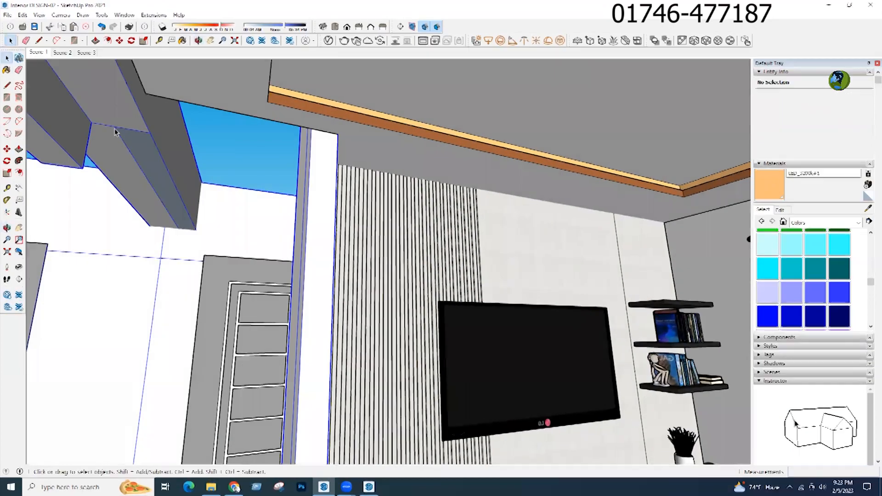
pyautogui.doubleClick(129, 141)
pyautogui.click(125, 146)
pyautogui.press('e')
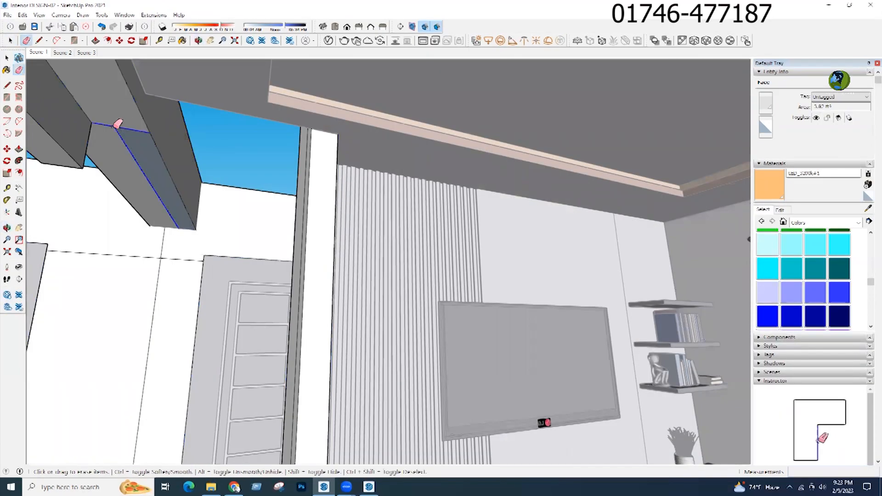
pyautogui.moveTo(115, 127); pyautogui.dragTo(121, 130)
# - Sample Color M01 from the model, paint the ceiling beam face with it and close the wall group
pyautogui.moveTo(129, 131)
pyautogui.mouseDown(button='middle')
pyautogui.moveTo(219, 148)
pyautogui.moveTo(137, 137)
pyautogui.moveTo(340, 315)
pyautogui.moveTo(280, 223)
pyautogui.moveTo(539, 369)
pyautogui.moveTo(249, 260)
pyautogui.mouseUp(button='middle')
pyautogui.press('space')
pyautogui.click(298, 111)
pyautogui.keyDown('alt'); pyautogui.click(85, 138); pyautogui.keyUp('alt')
pyautogui.click(130, 140)
pyautogui.press('space')
pyautogui.scroll(-5, 280, 223)
pyautogui.click(275, 204)
# - Examine the dining area's table, basin, cabinet and back wall from above
pyautogui.scroll(-3, 260, 214)
pyautogui.scroll(-2, 250, 261)
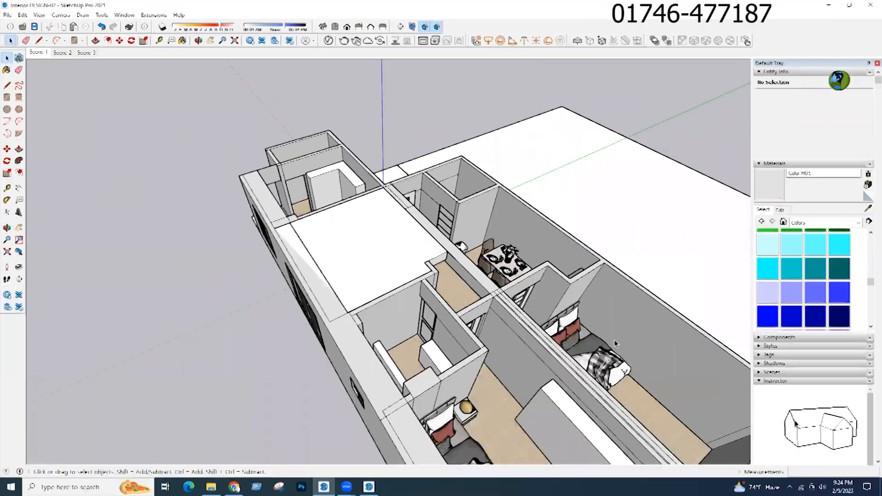
pyautogui.moveTo(616, 345); pyautogui.dragTo(461, 211, button='middle')
pyautogui.scroll(3, 461, 210)
pyautogui.scroll(4, 451, 298)
pyautogui.moveTo(451, 297); pyautogui.dragTo(488, 350, button='middle')
pyautogui.scroll(-3, 365, 365)
pyautogui.moveTo(365, 365); pyautogui.dragTo(603, 351, button='middle')
pyautogui.scroll(4, 510, 228)
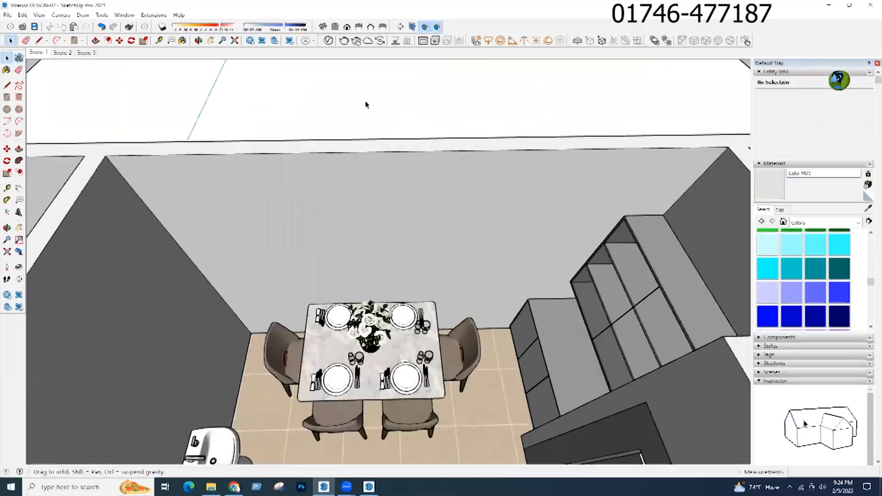
pyautogui.scroll(-4, 366, 110)
pyautogui.scroll(2, 334, 184)
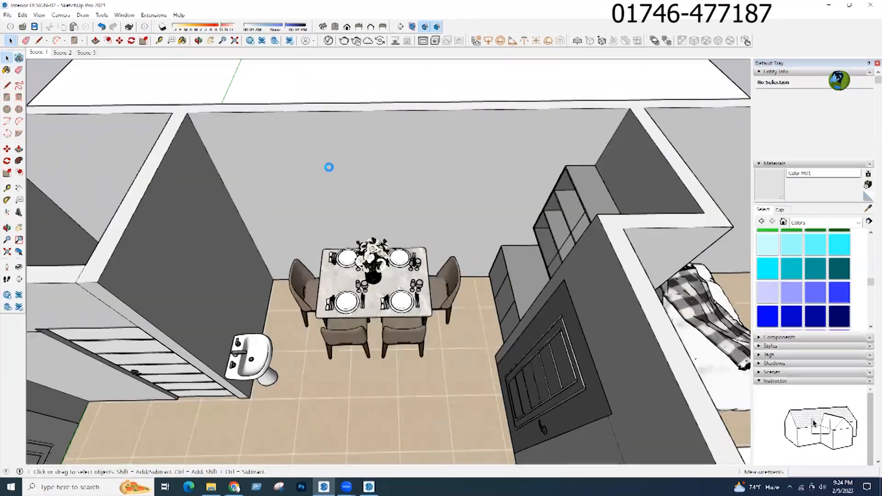